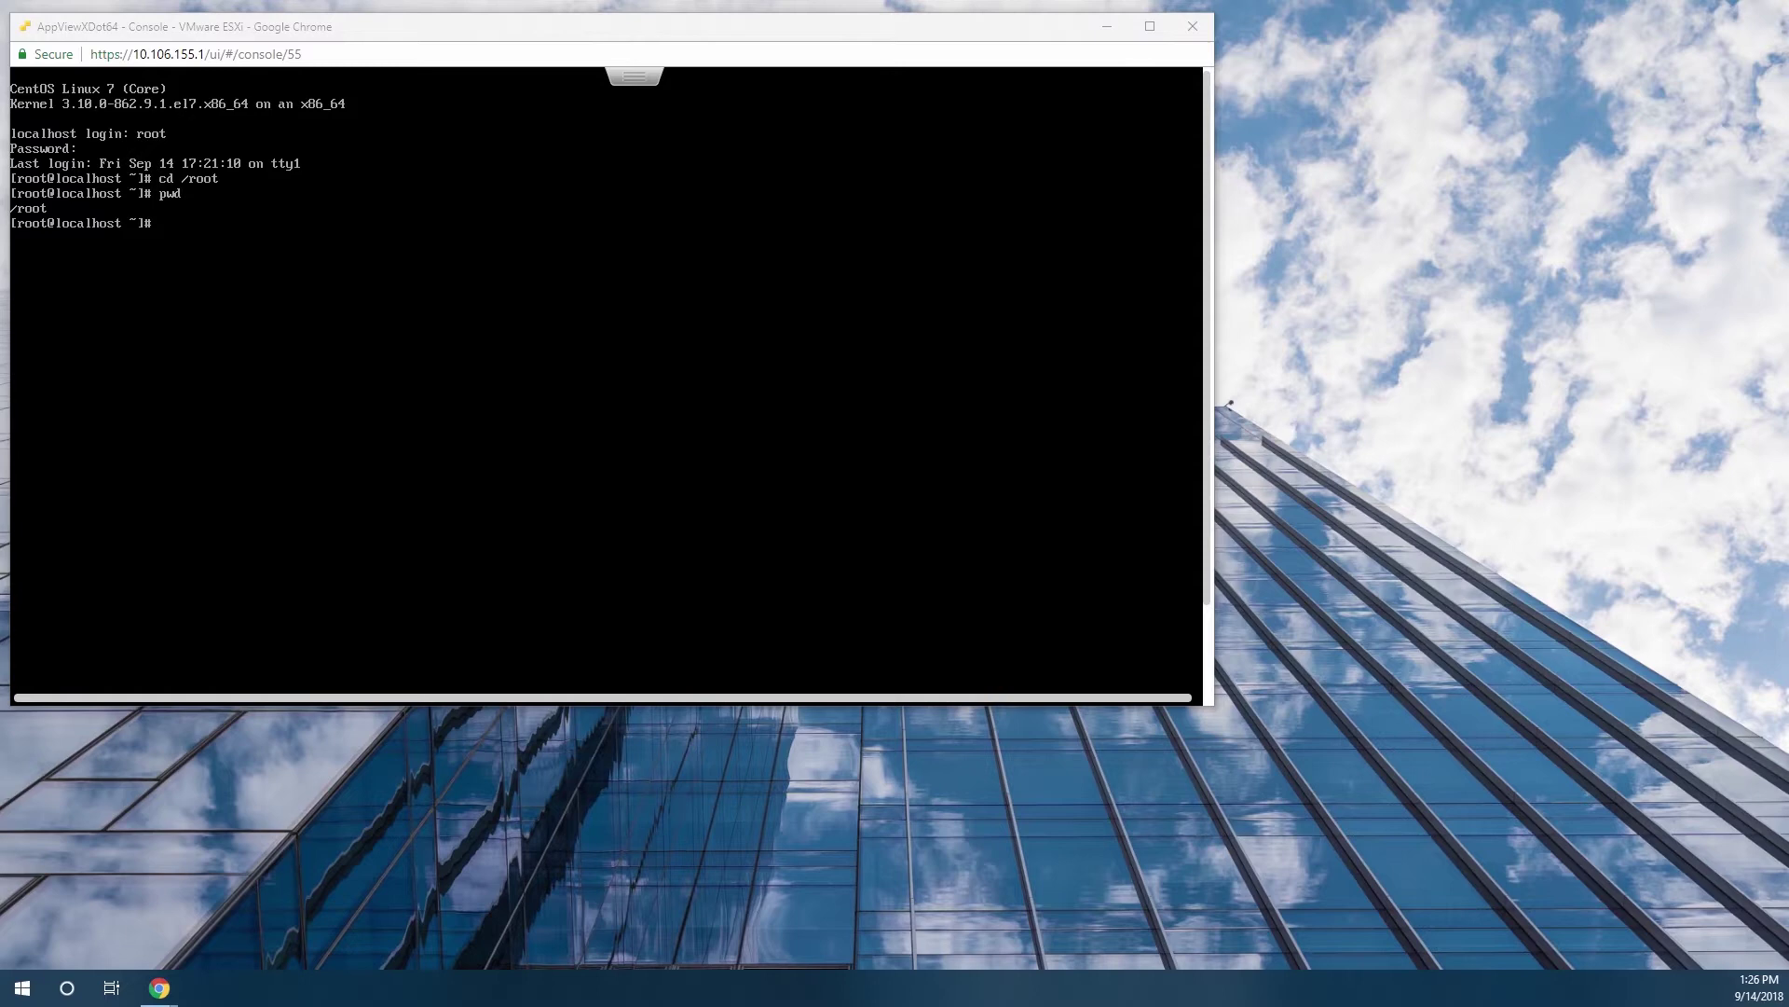
Type python network_conf_setup.py at the [root@localhost ~]# prompt without running it.
{"action": "type", "text": "python network_conf_setup.py"}
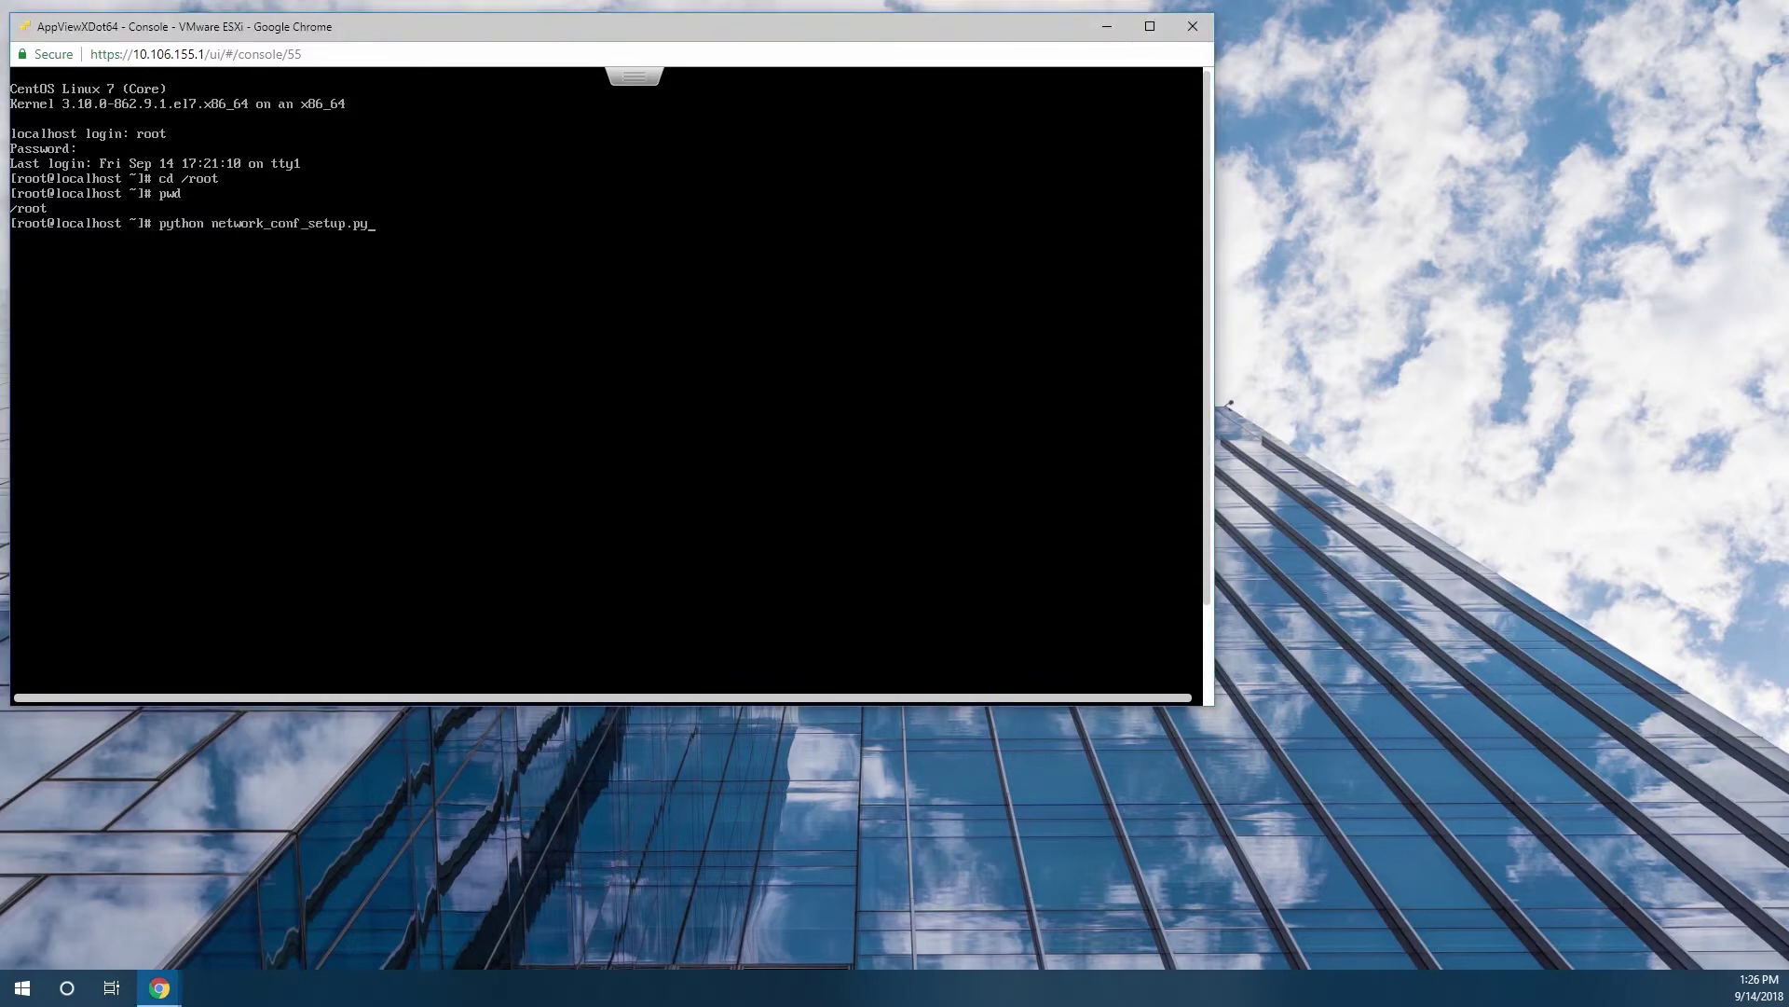
Run the script and set IP 10.106.155.64, netmask 255.255.0.0, gateway 10.106.0.3, confirming with y.
{"action": "key", "text": "Return"}
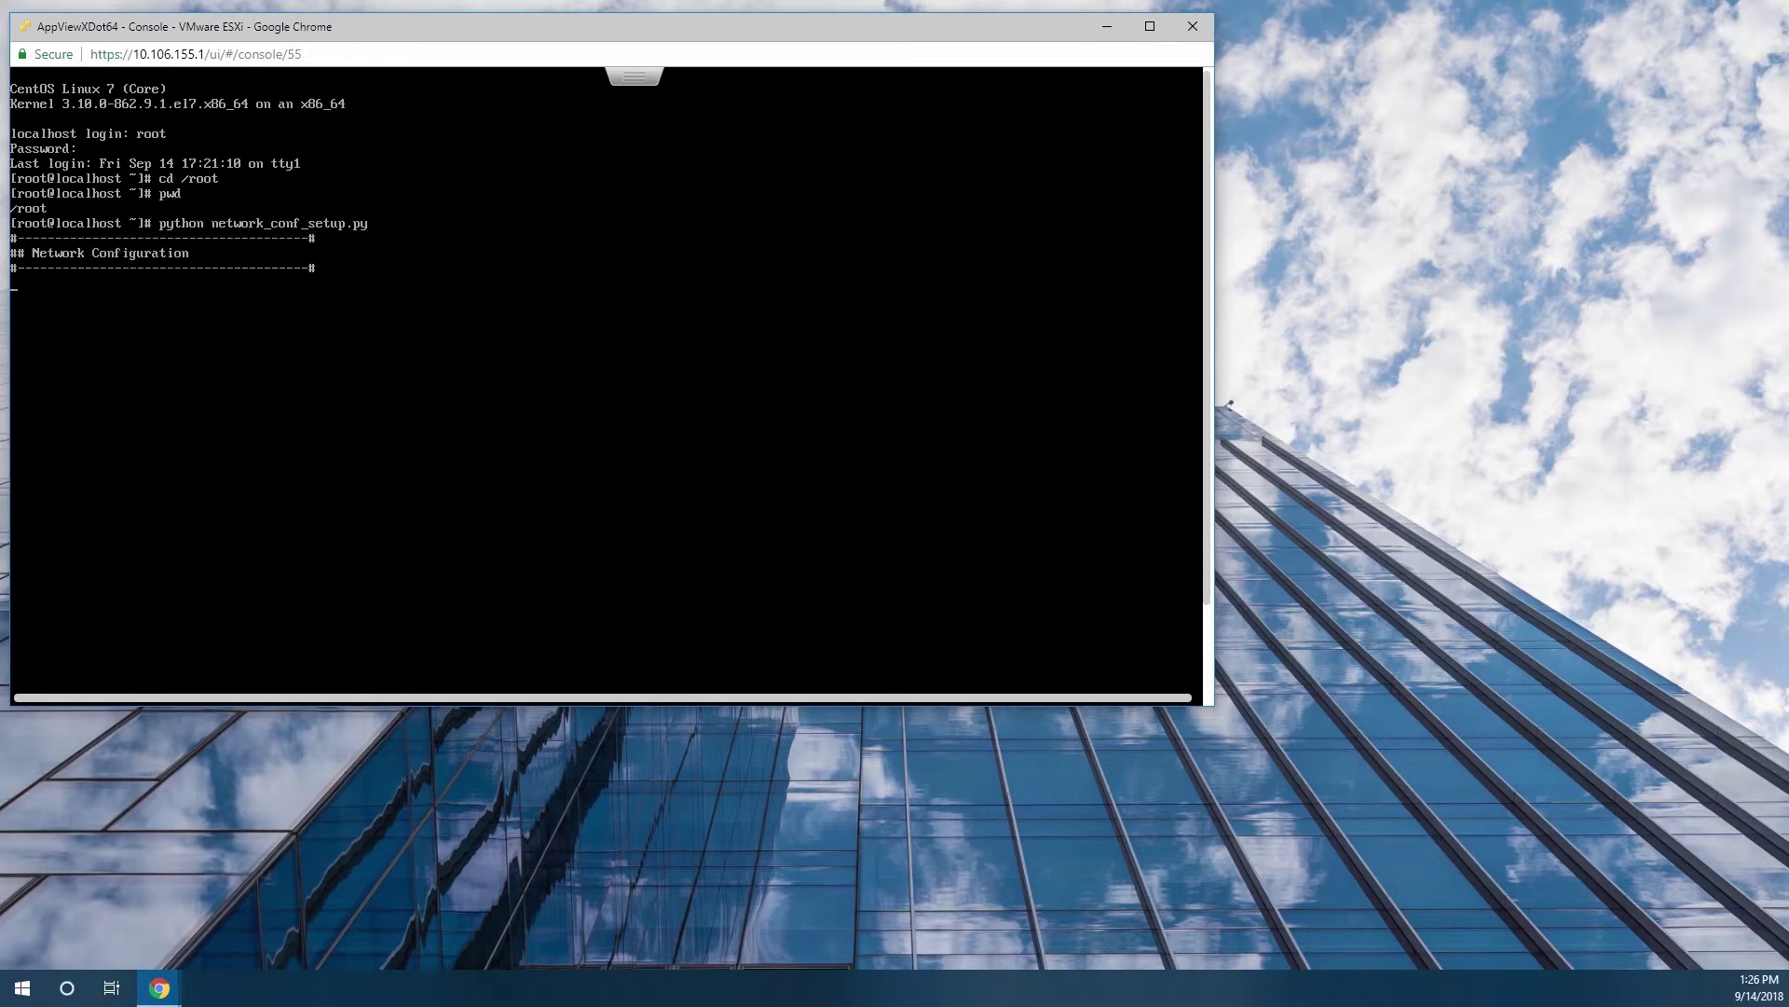
{"action": "type", "text": "10.106.155.64"}
{"action": "key", "text": "Return"}
{"action": "type", "text": "255.255.0.0"}
{"action": "key", "text": "Return"}
{"action": "type", "text": "10.106.0.3"}
{"action": "key", "text": "Return"}
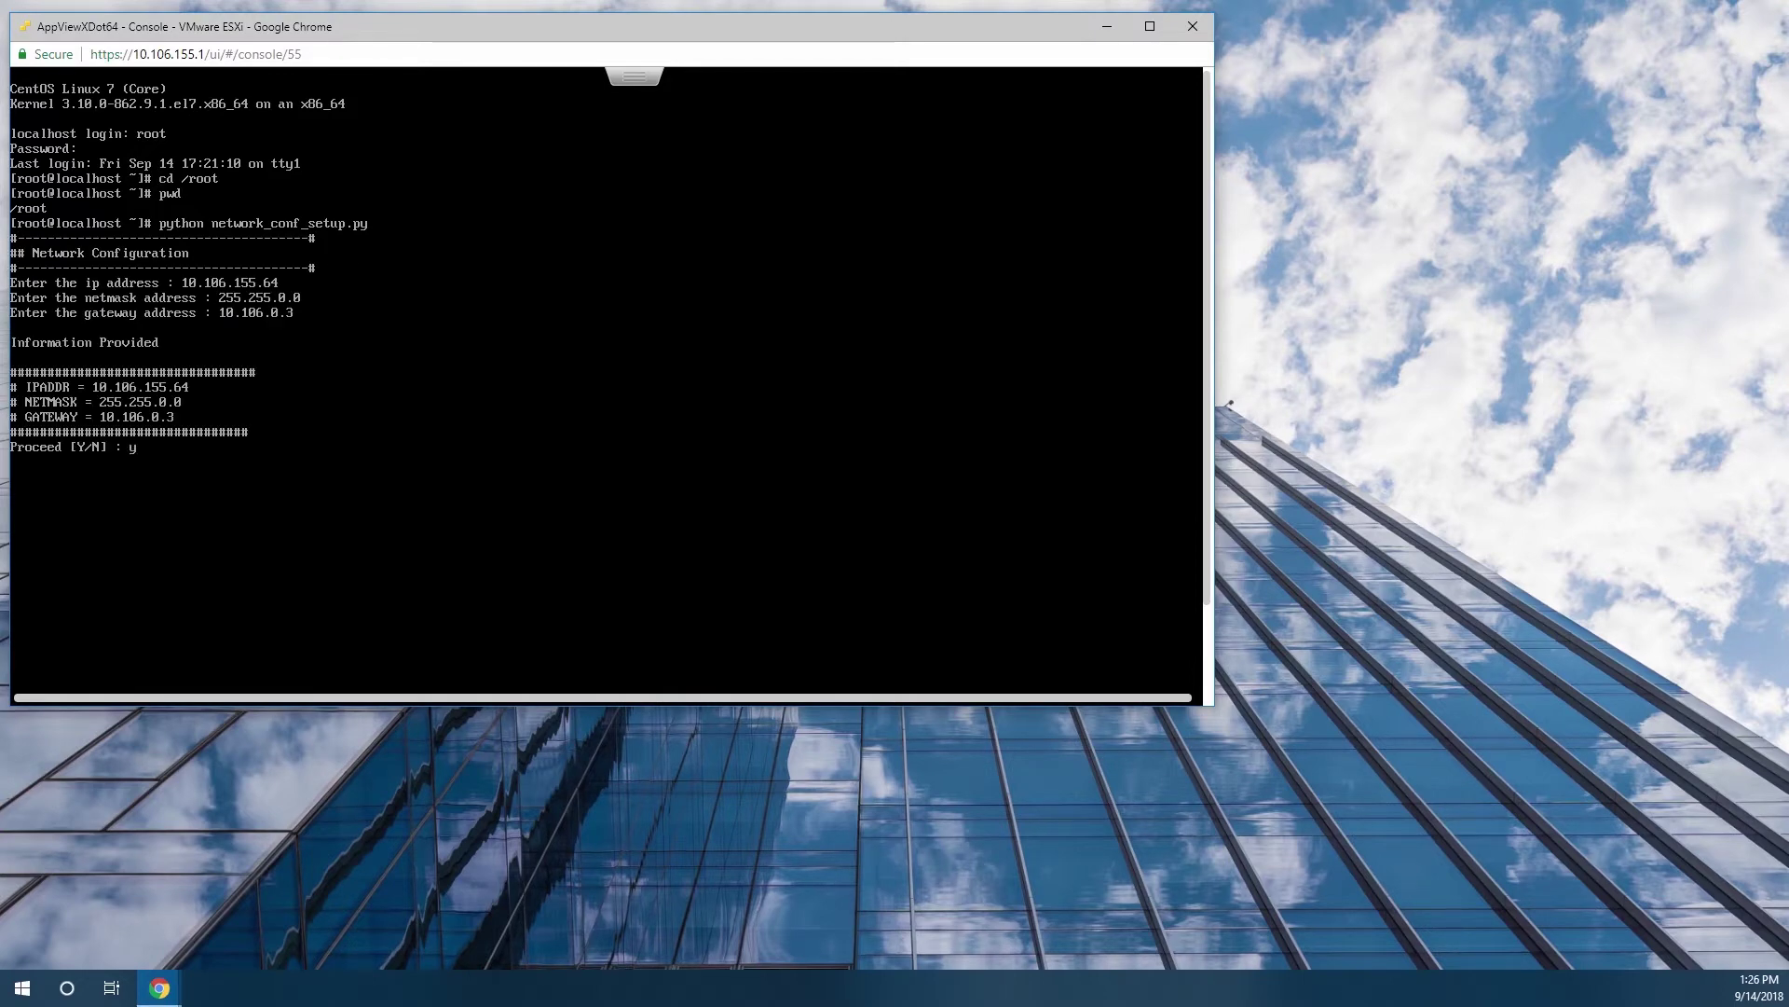
{"action": "key", "text": "Return"}
{"action": "type", "text": "y"}
{"action": "key", "text": "Return"}
Set hostname AVX.SAT-INC.com with shortname AVX for 10.106.155.64.
{"action": "type", "text": "10.106.155.64"}
{"action": "key", "text": "Return"}
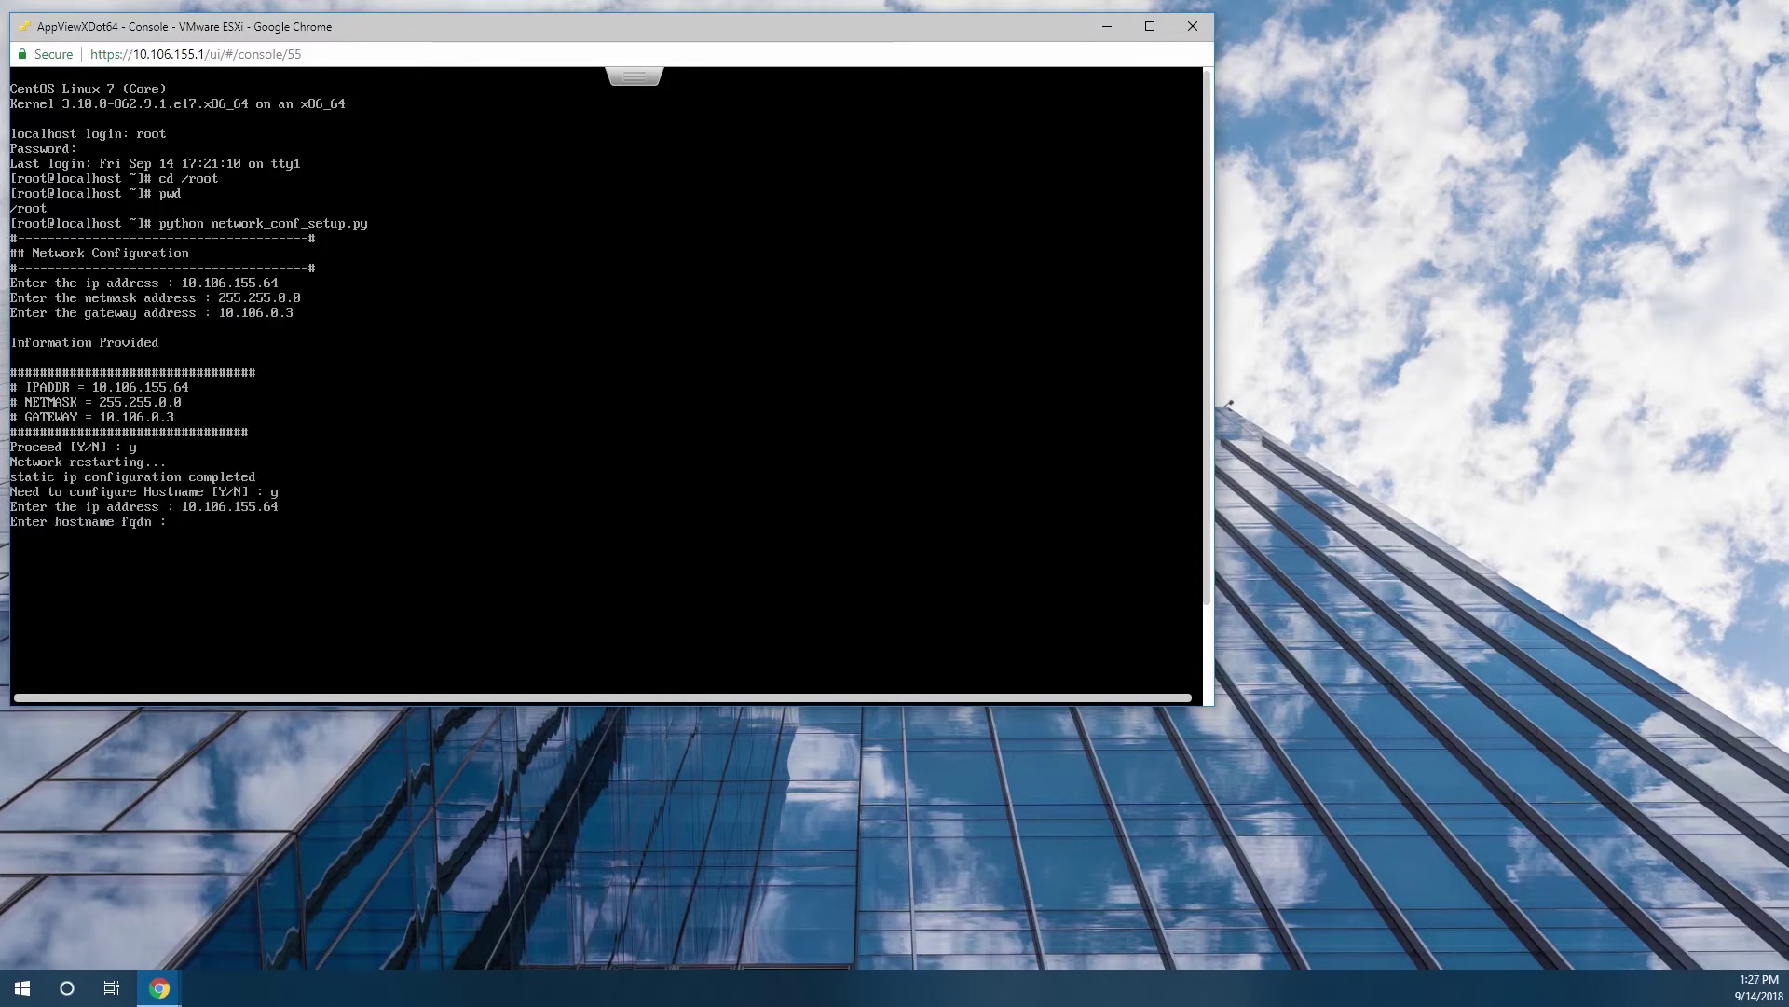
{"action": "type", "text": "AVX.SAT-INC.com"}
{"action": "key", "text": "Return"}
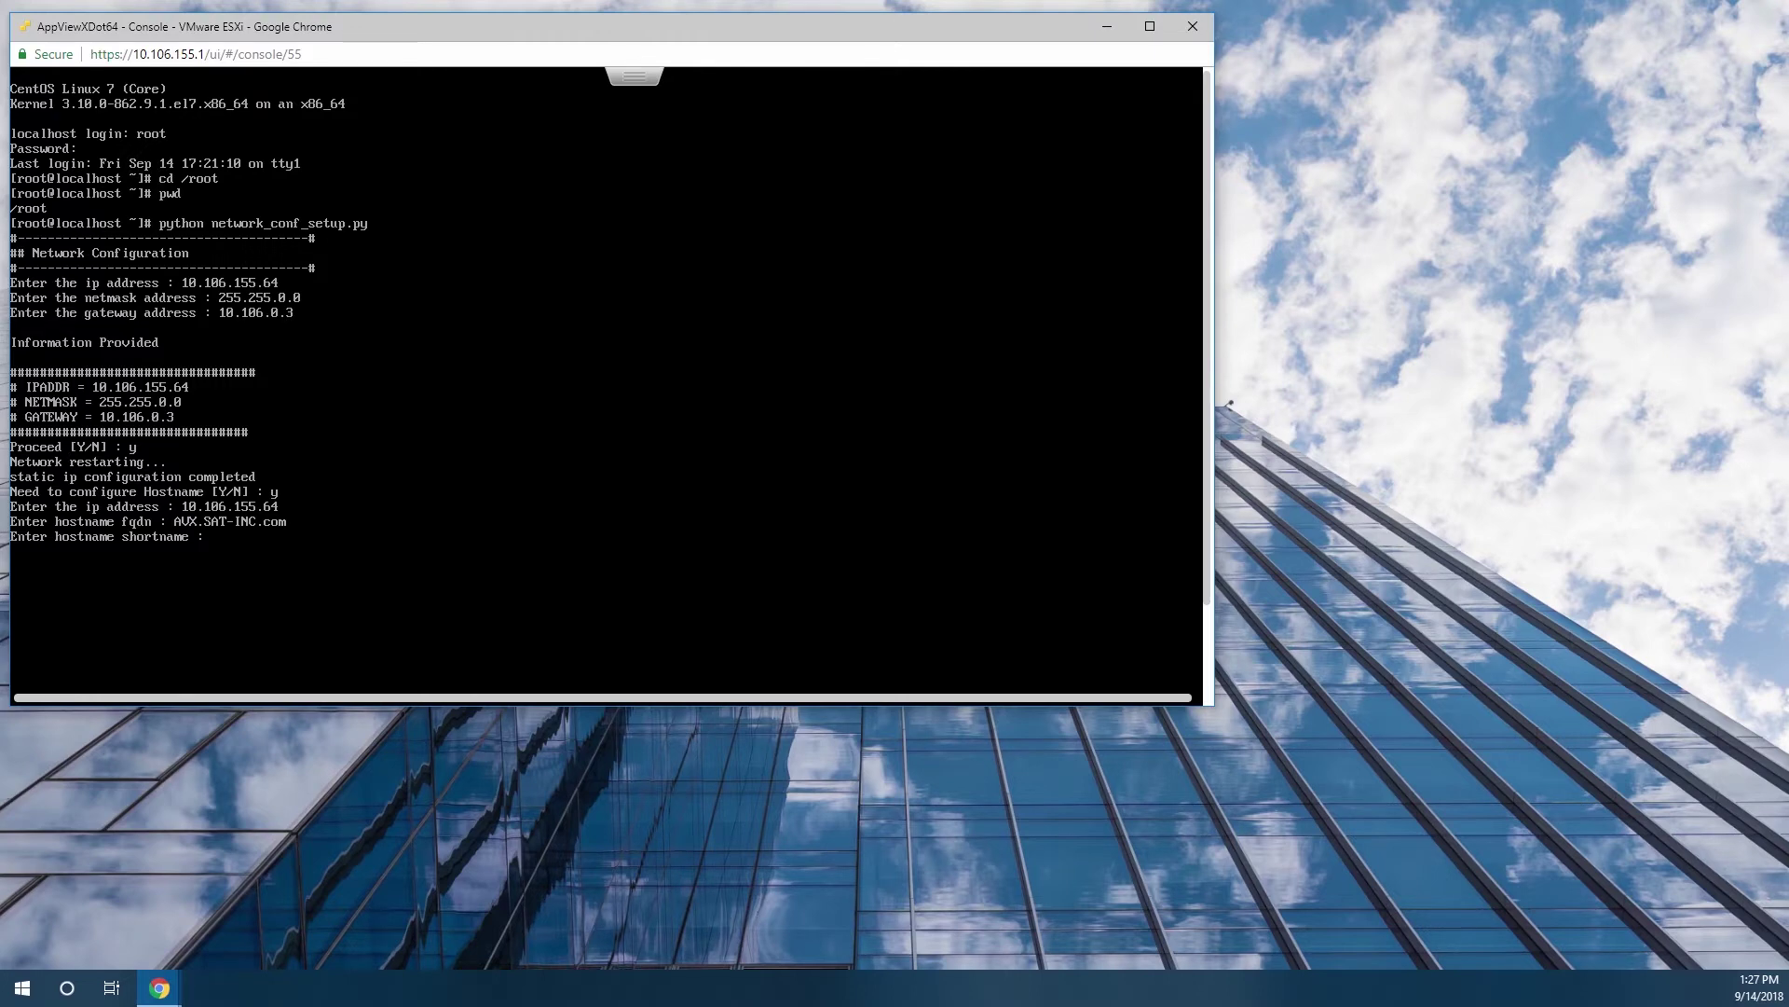
{"action": "type", "text": "AVX"}
{"action": "key", "text": "Return"}
Configure DNS with search domain SAT-INC.com and one name server 10.100.10.50, then apply.
{"action": "type", "text": "y y"}
{"action": "key", "text": "Return"}
{"action": "type", "text": "SAT-INC.com"}
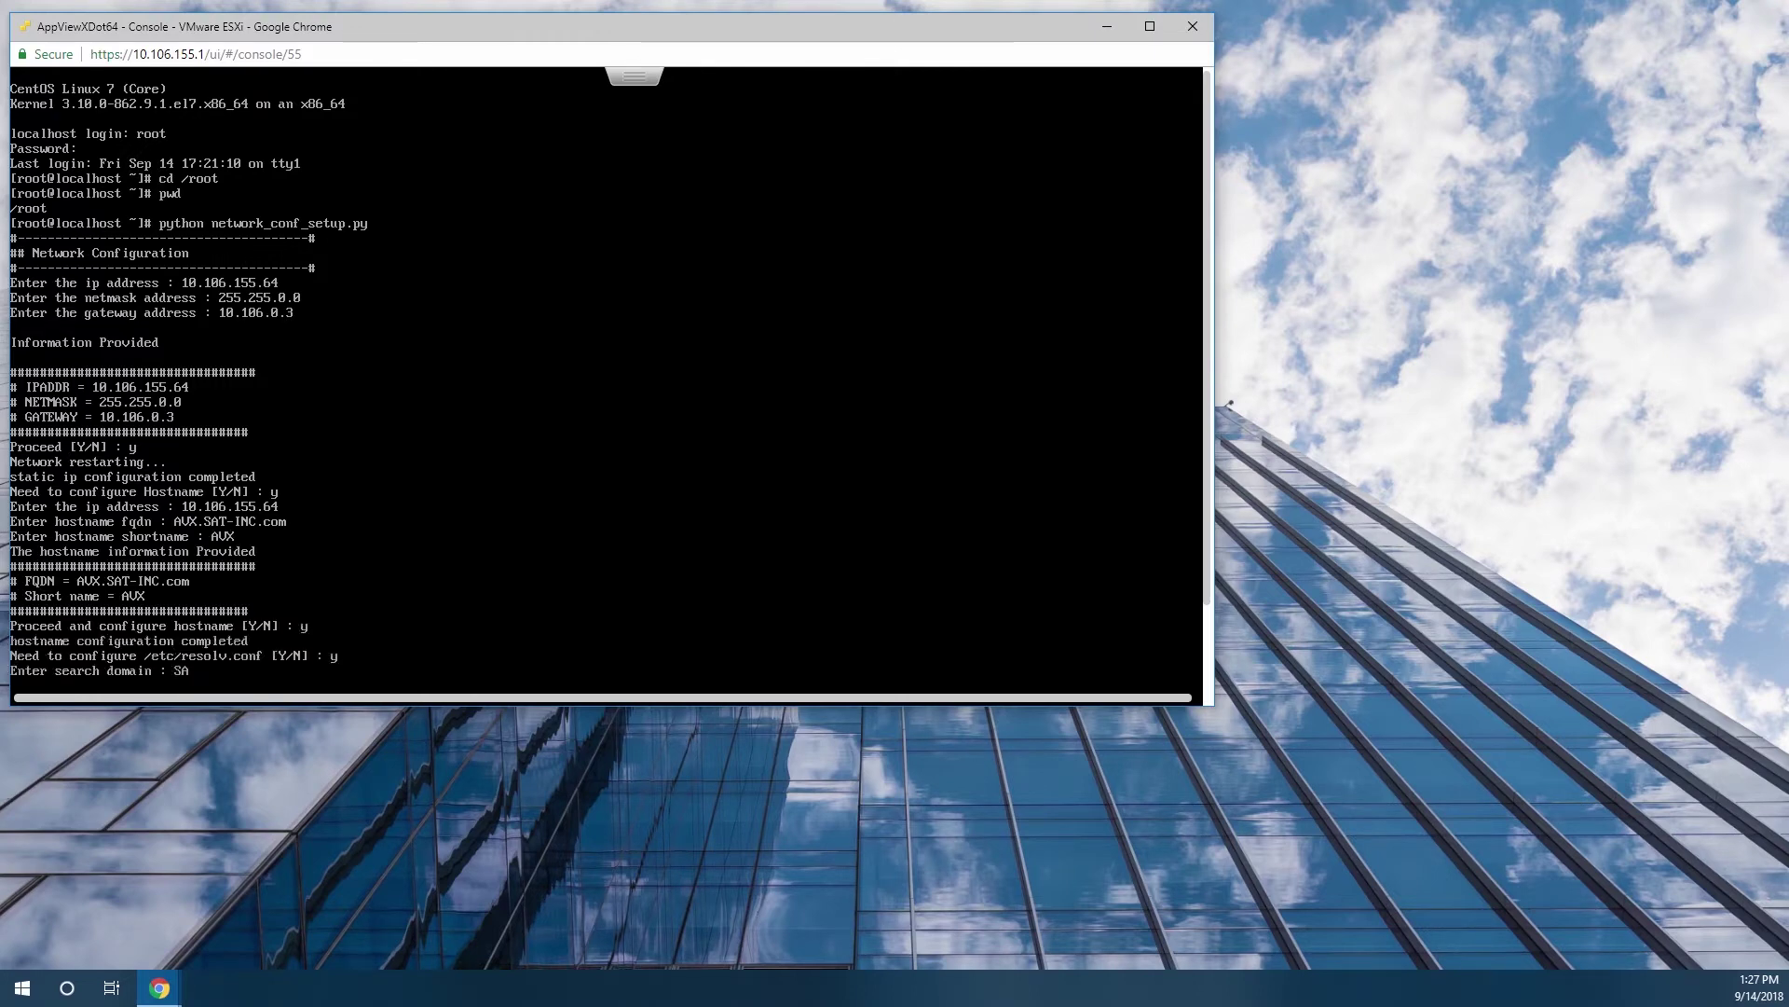
{"action": "key", "text": "Return"}
{"action": "type", "text": "1"}
{"action": "key", "text": "Return"}
{"action": "type", "text": "10.100.10.50"}
{"action": "key", "text": "Return"}
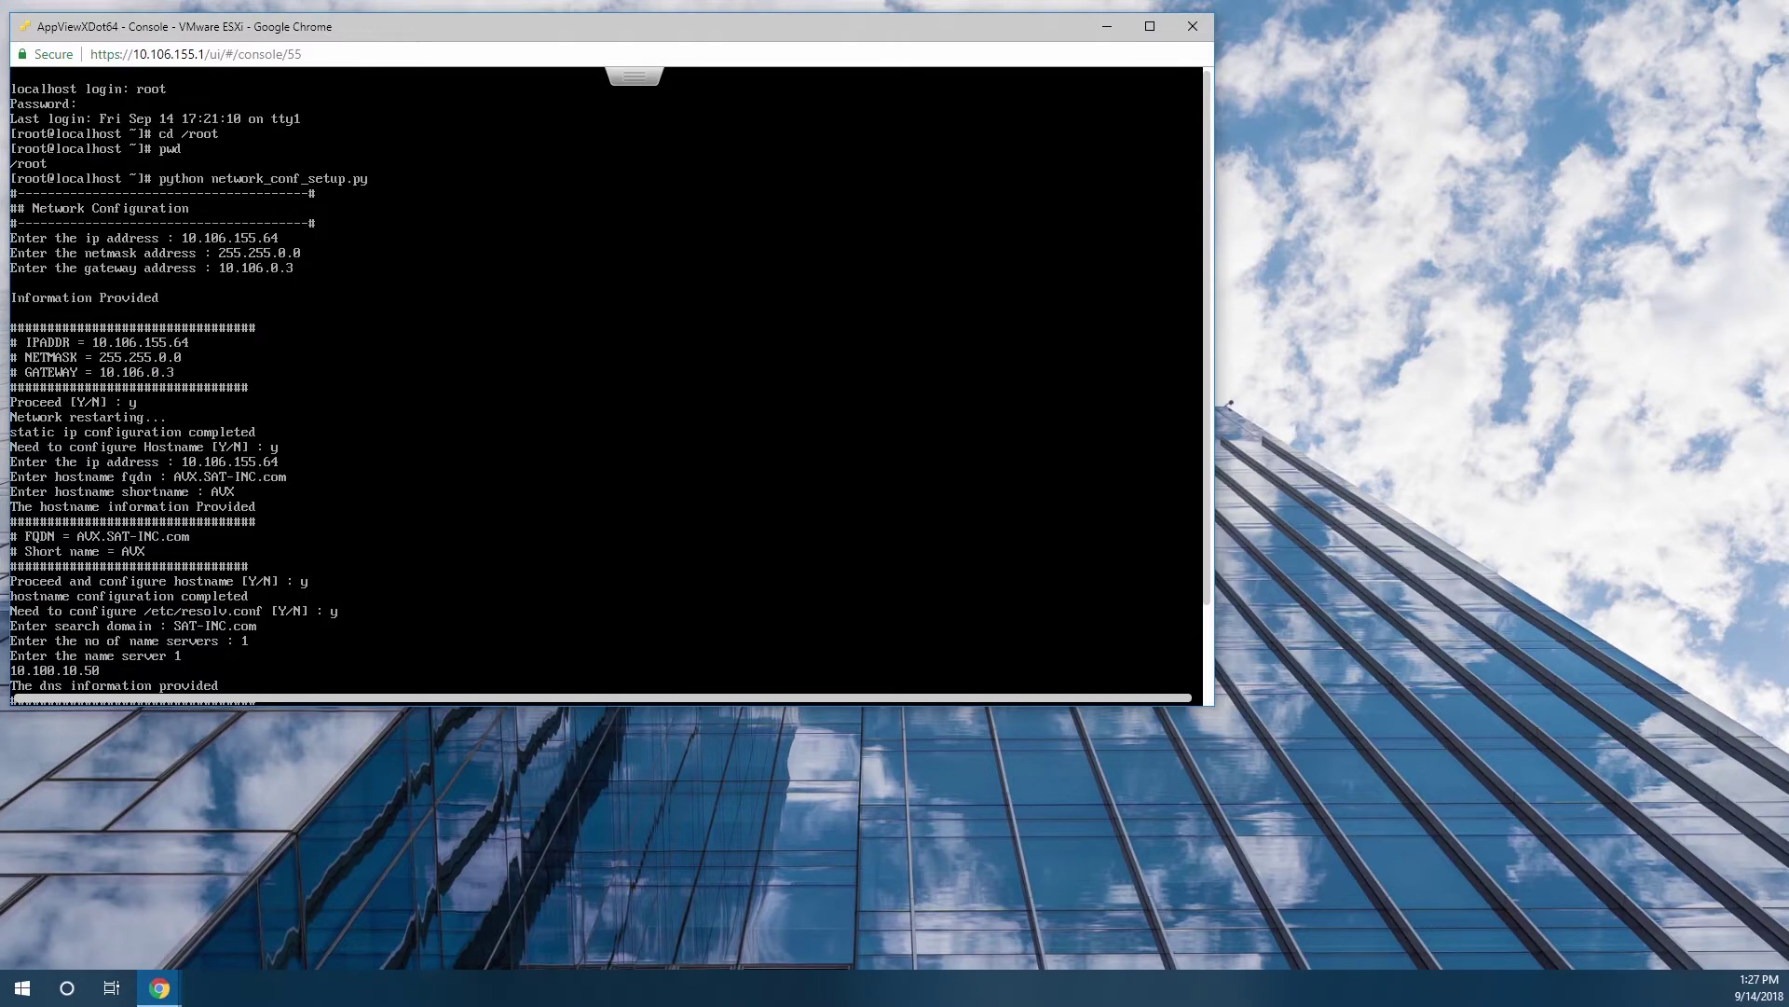
{"action": "type", "text": "y"}
{"action": "key", "text": "Return"}
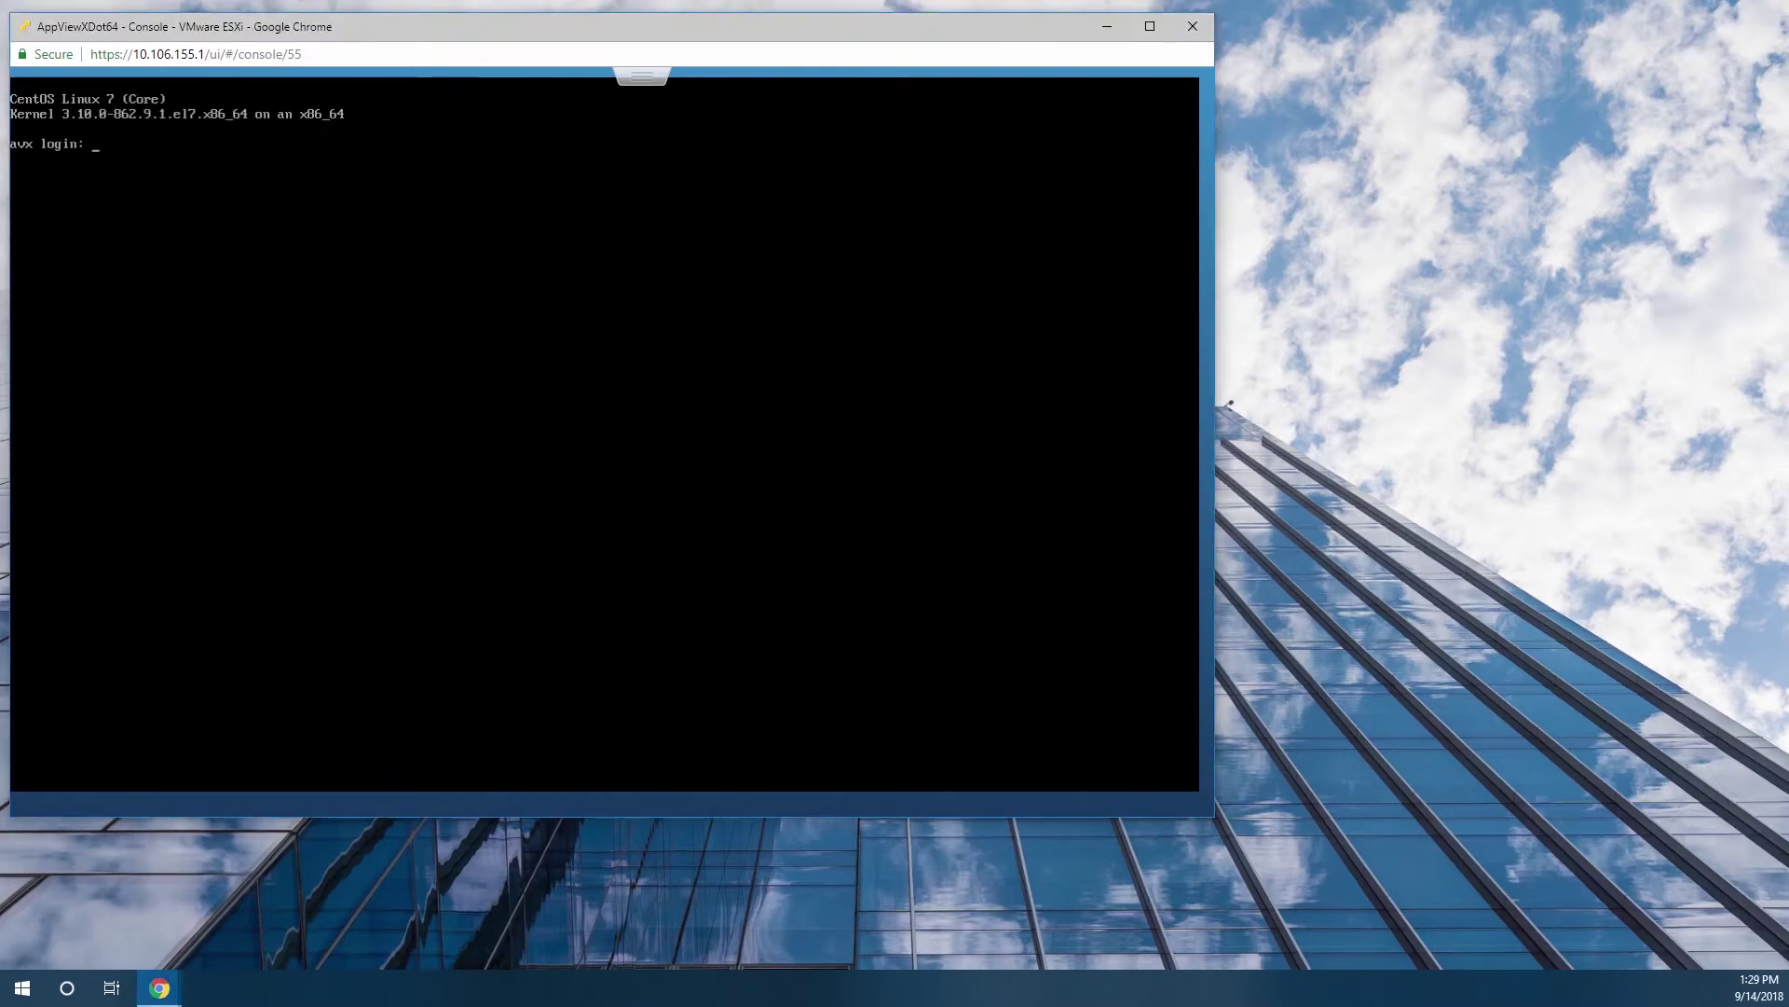
Log in to the appliance as root with its password.
{"action": "type", "text": "root"}
{"action": "key", "text": "Return"}
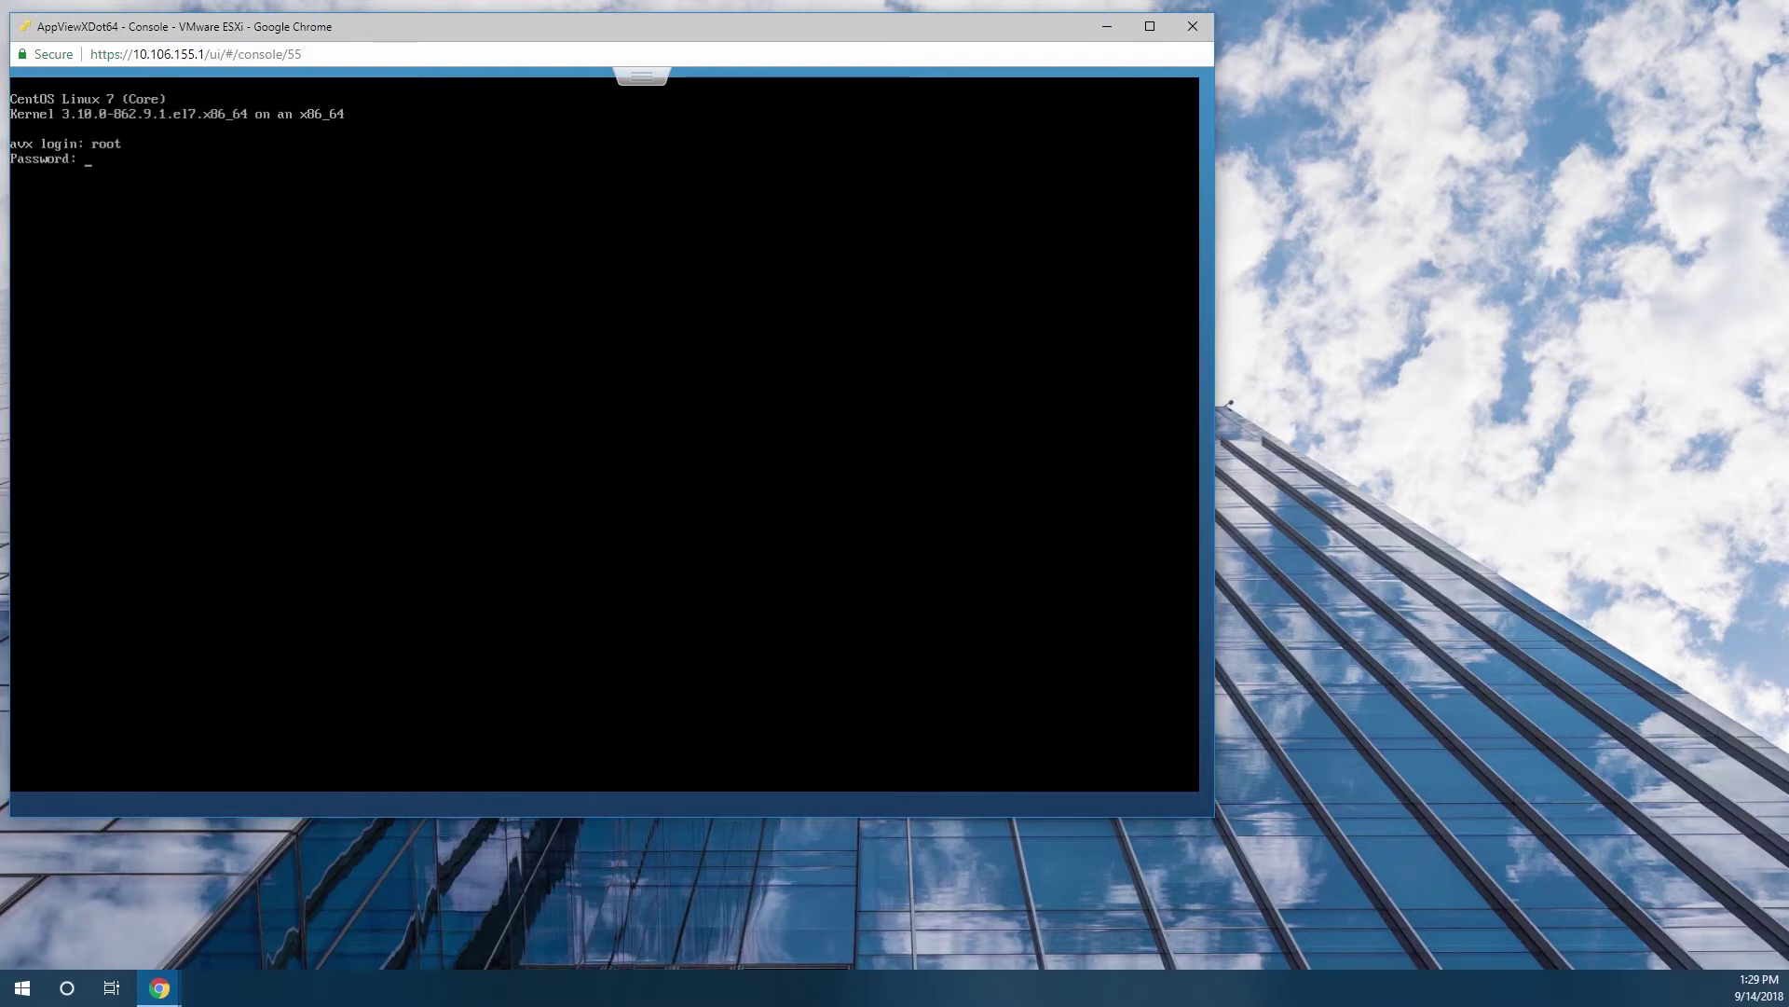
{"action": "key", "text": "Return"}
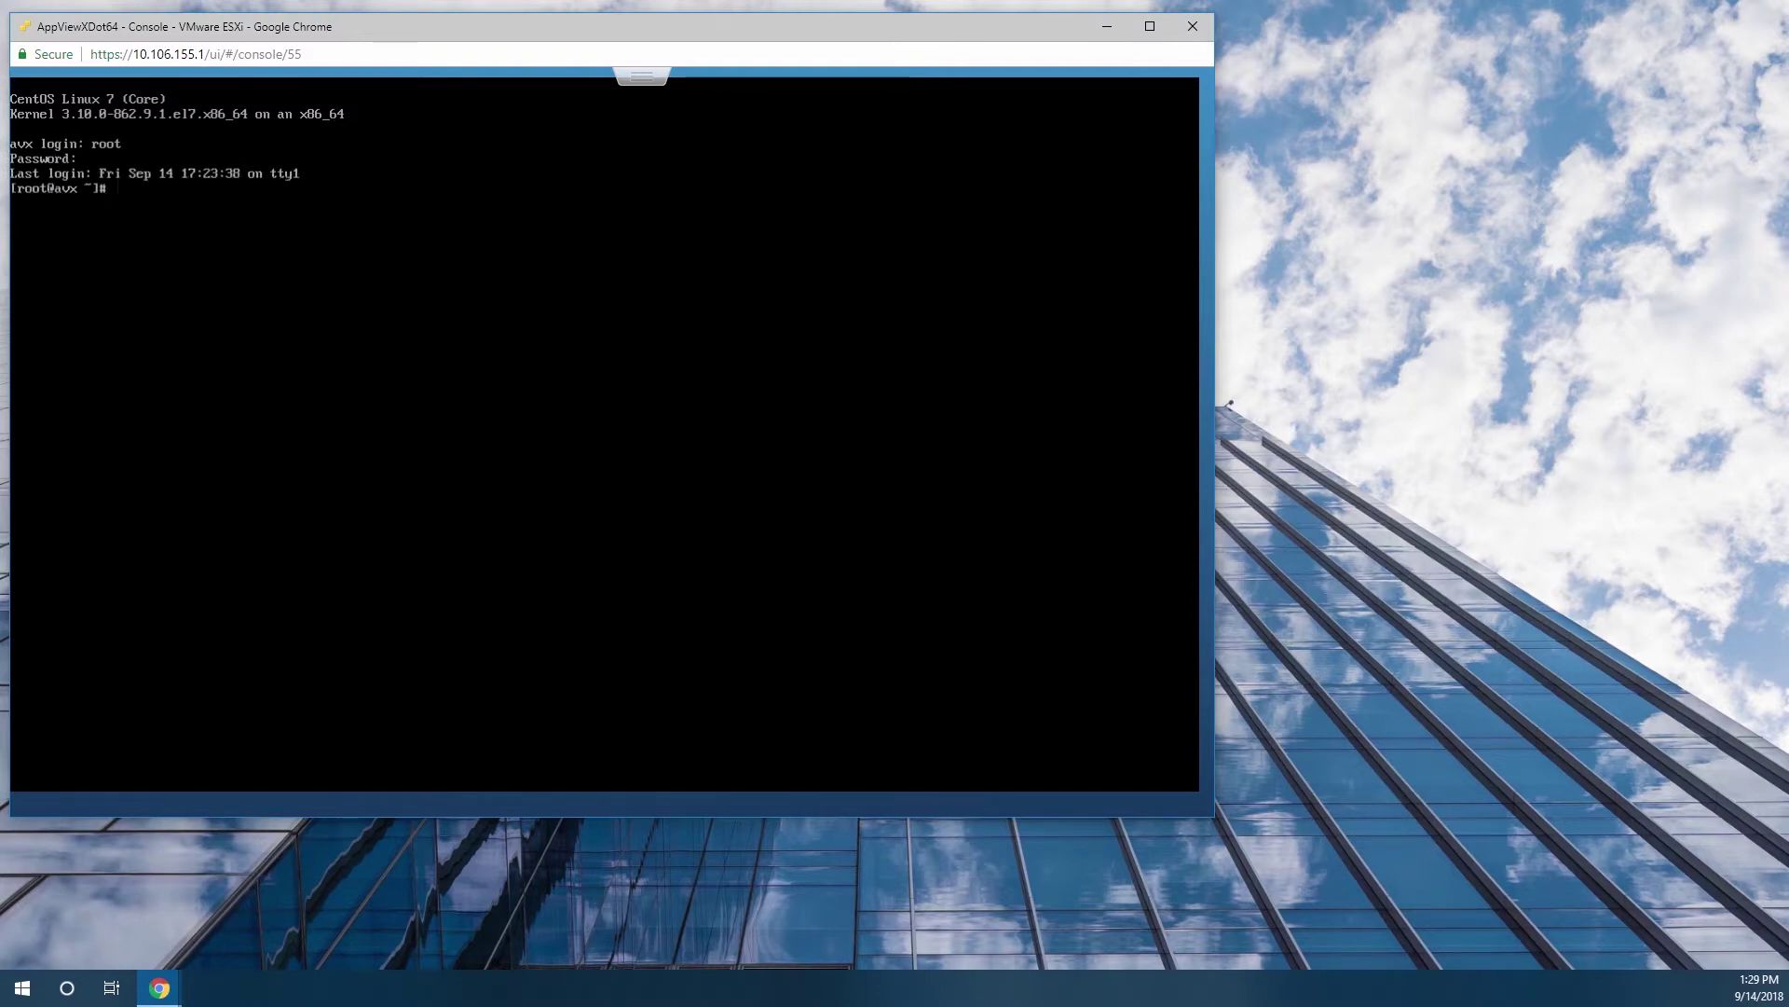
Inspect /mnt and its empty cdrom folder, then type mount /dev/cdrom /mnt.
{"action": "type", "text": "cd"}
{"action": "type", "text": "cd /mnt"}
{"action": "key", "text": "Return"}
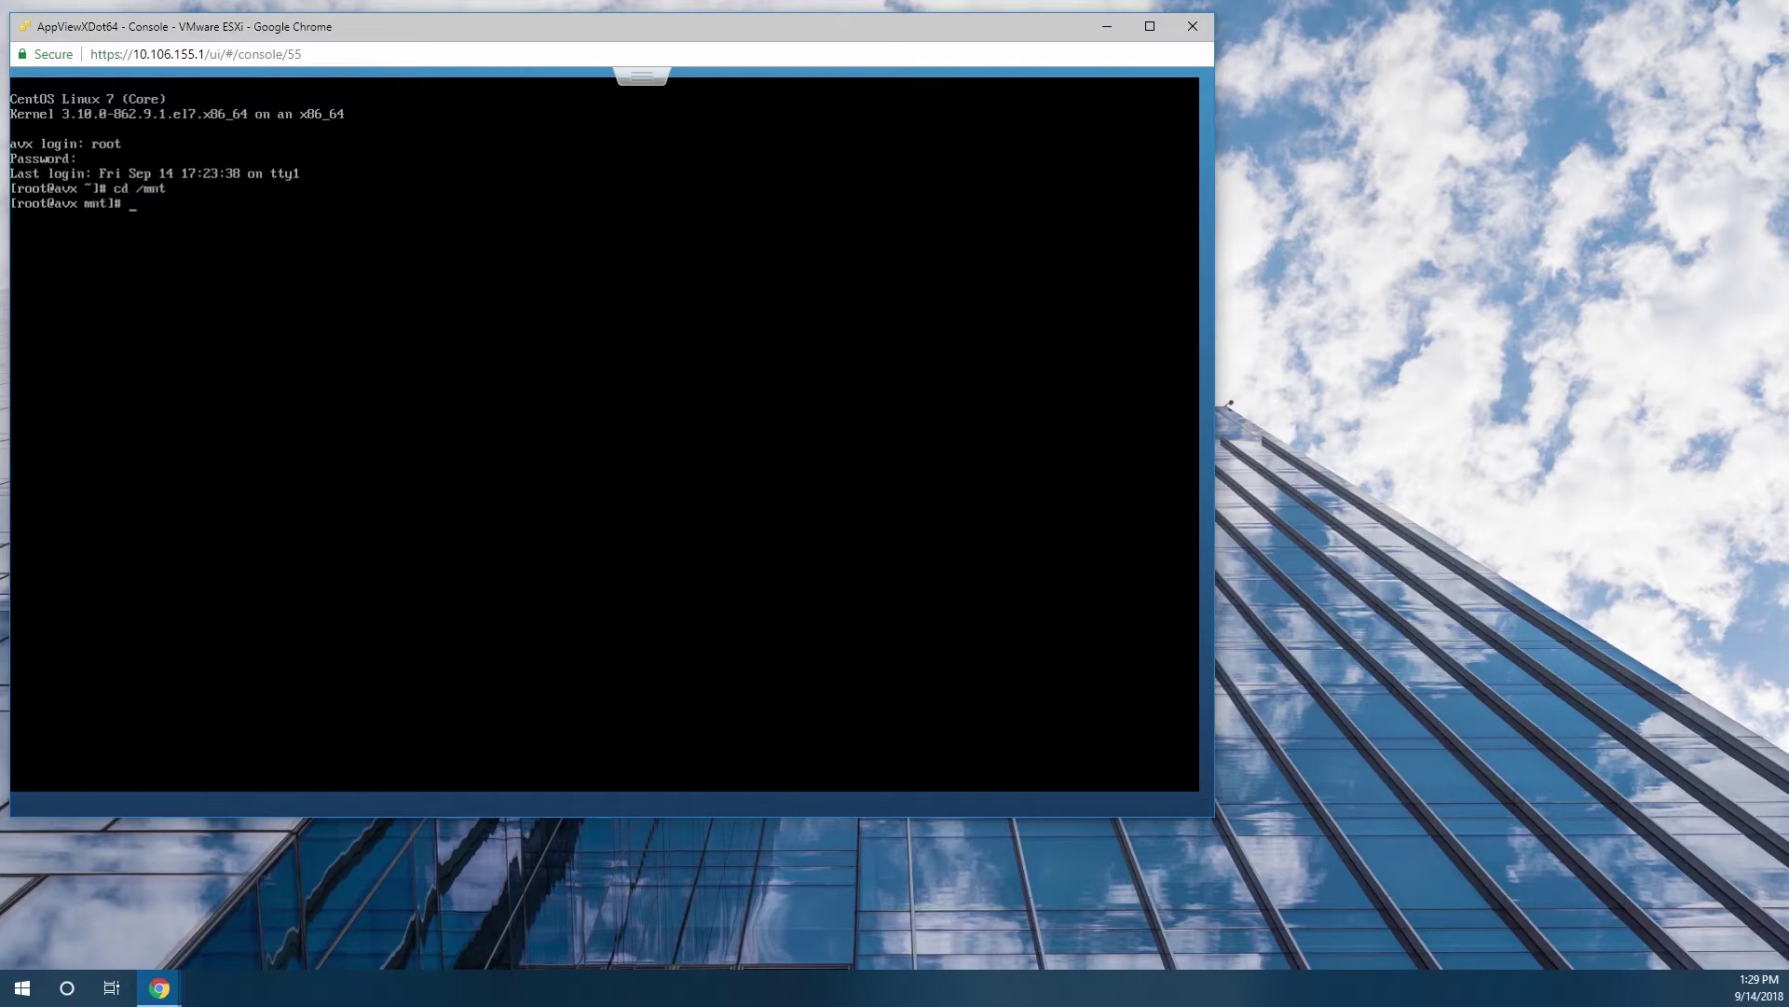
{"action": "type", "text": "ls"}
{"action": "key", "text": "Return"}
{"action": "type", "text": "cd c"}
{"action": "key", "text": "Tab"}
{"action": "key", "text": "Return"}
{"action": "type", "text": "ls"}
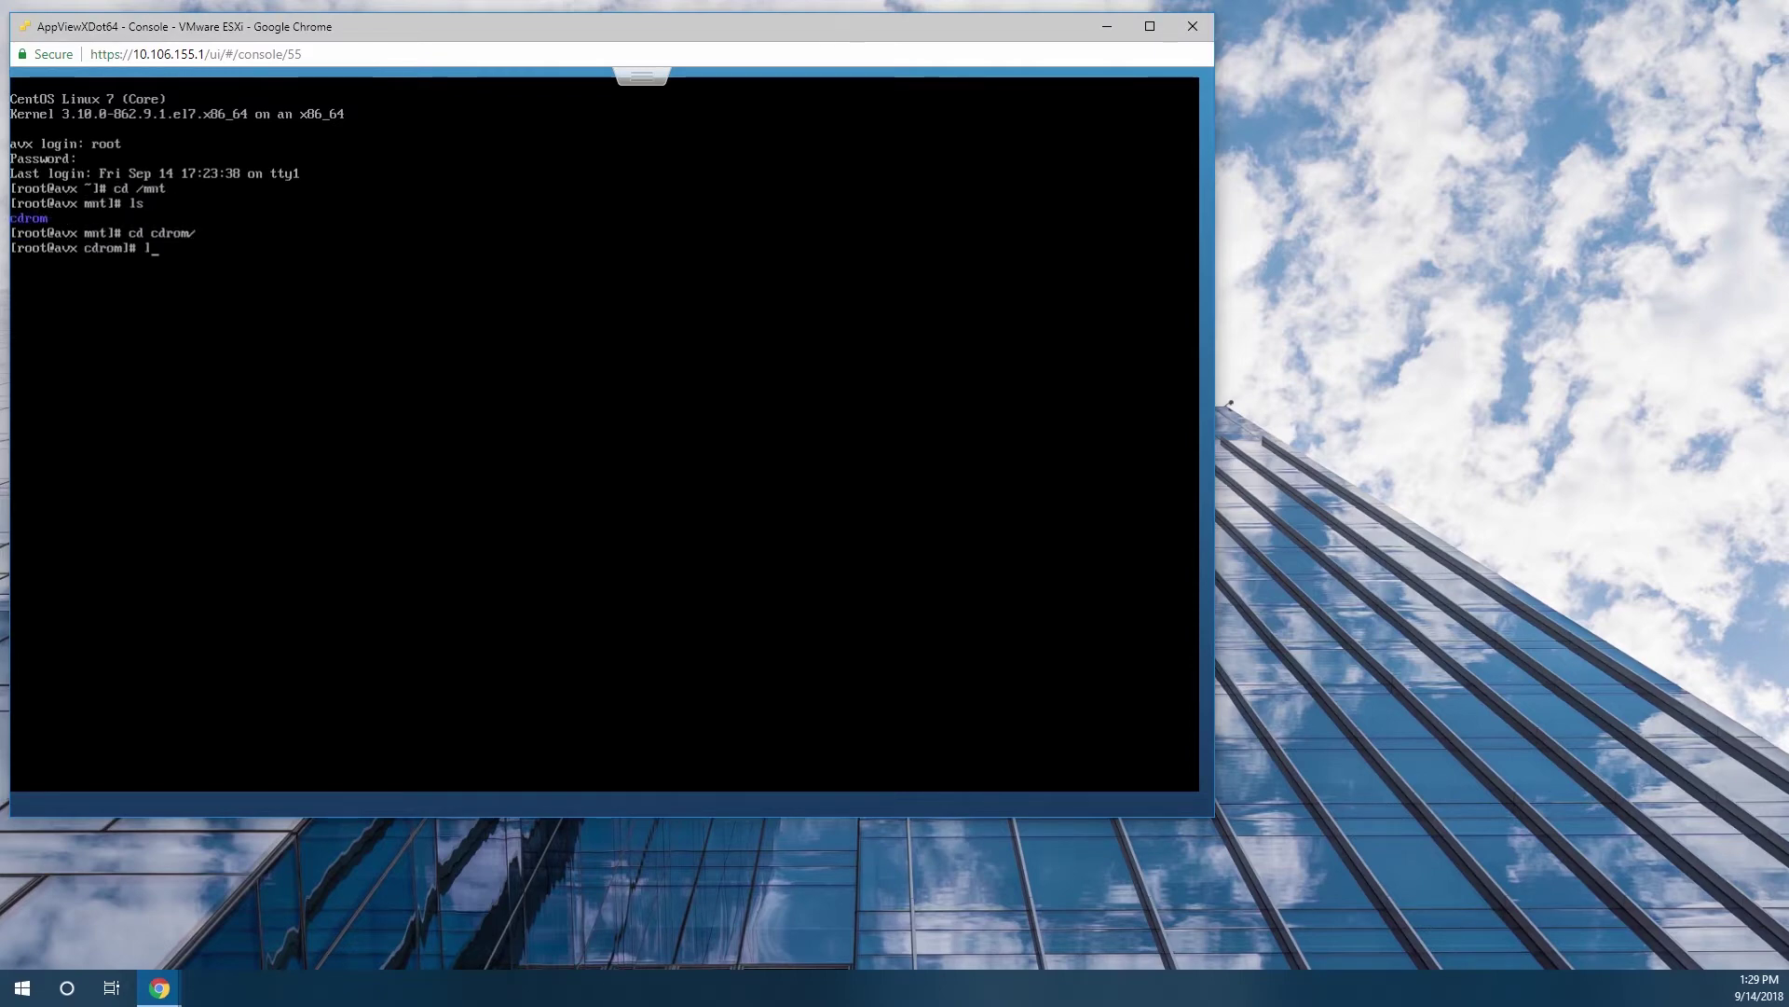
{"action": "key", "text": "Return"}
{"action": "type", "text": "cd "}
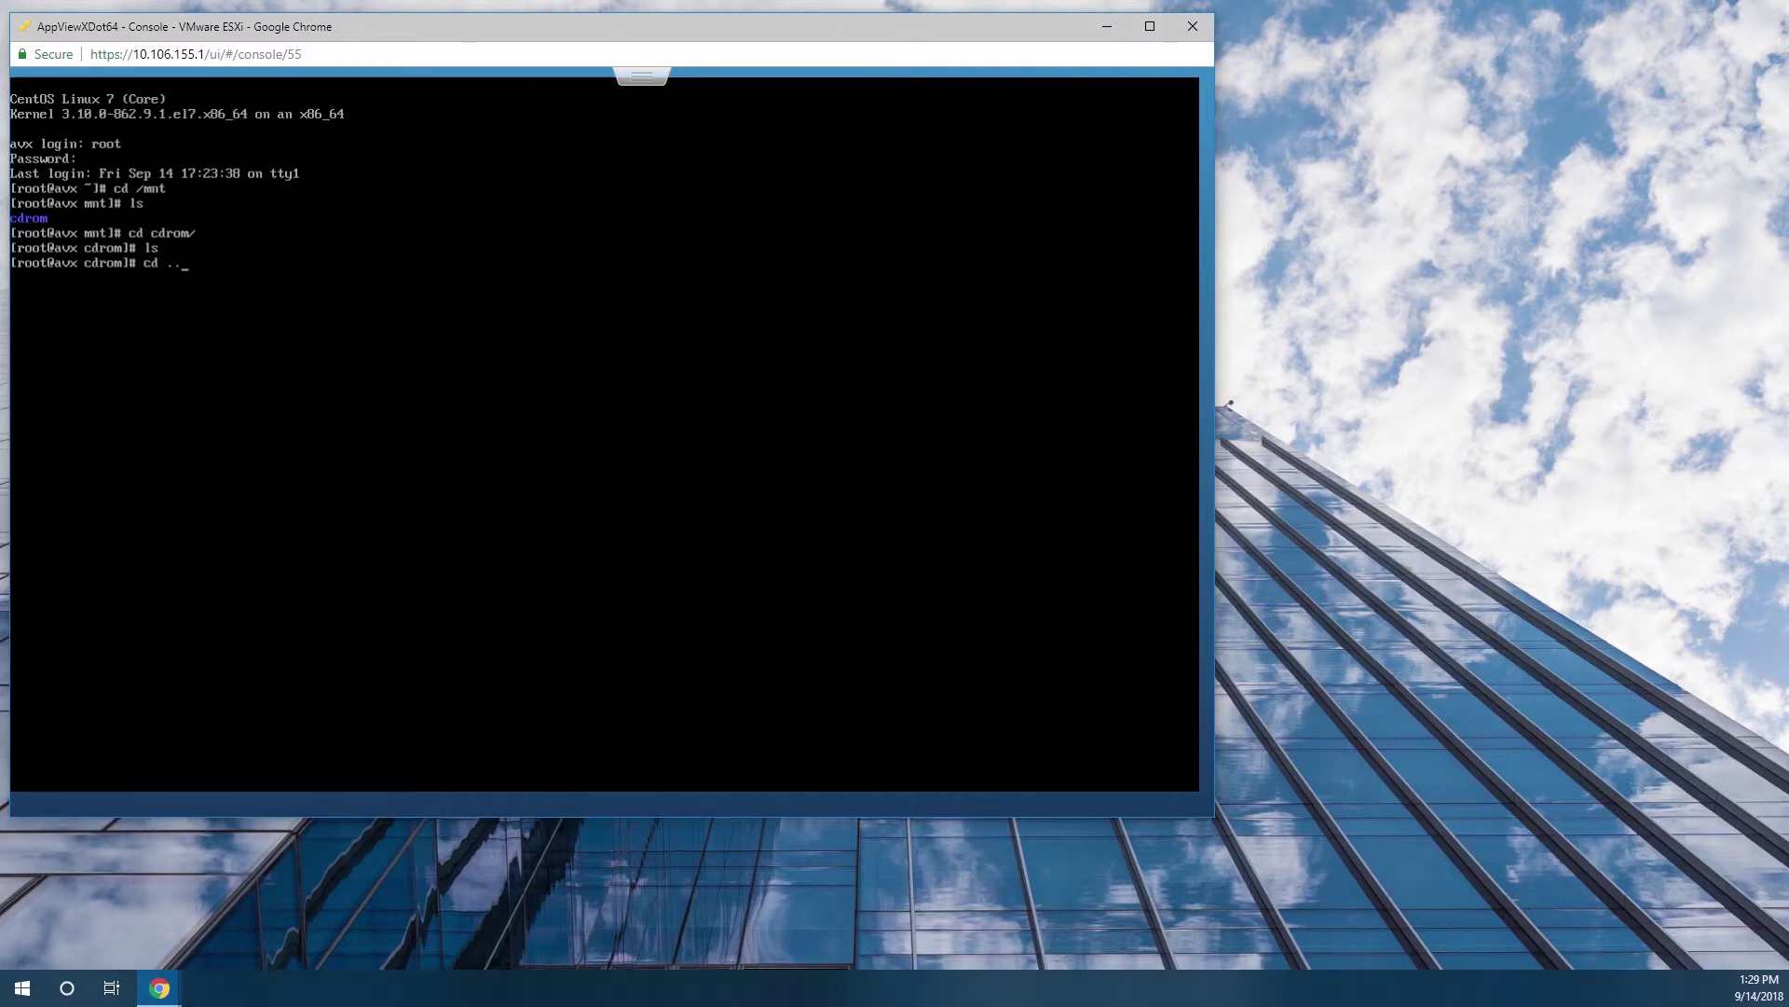
{"action": "type", "text": ".."}
{"action": "key", "text": "Return"}
{"action": "type", "text": "mount /dev/cdrom "}
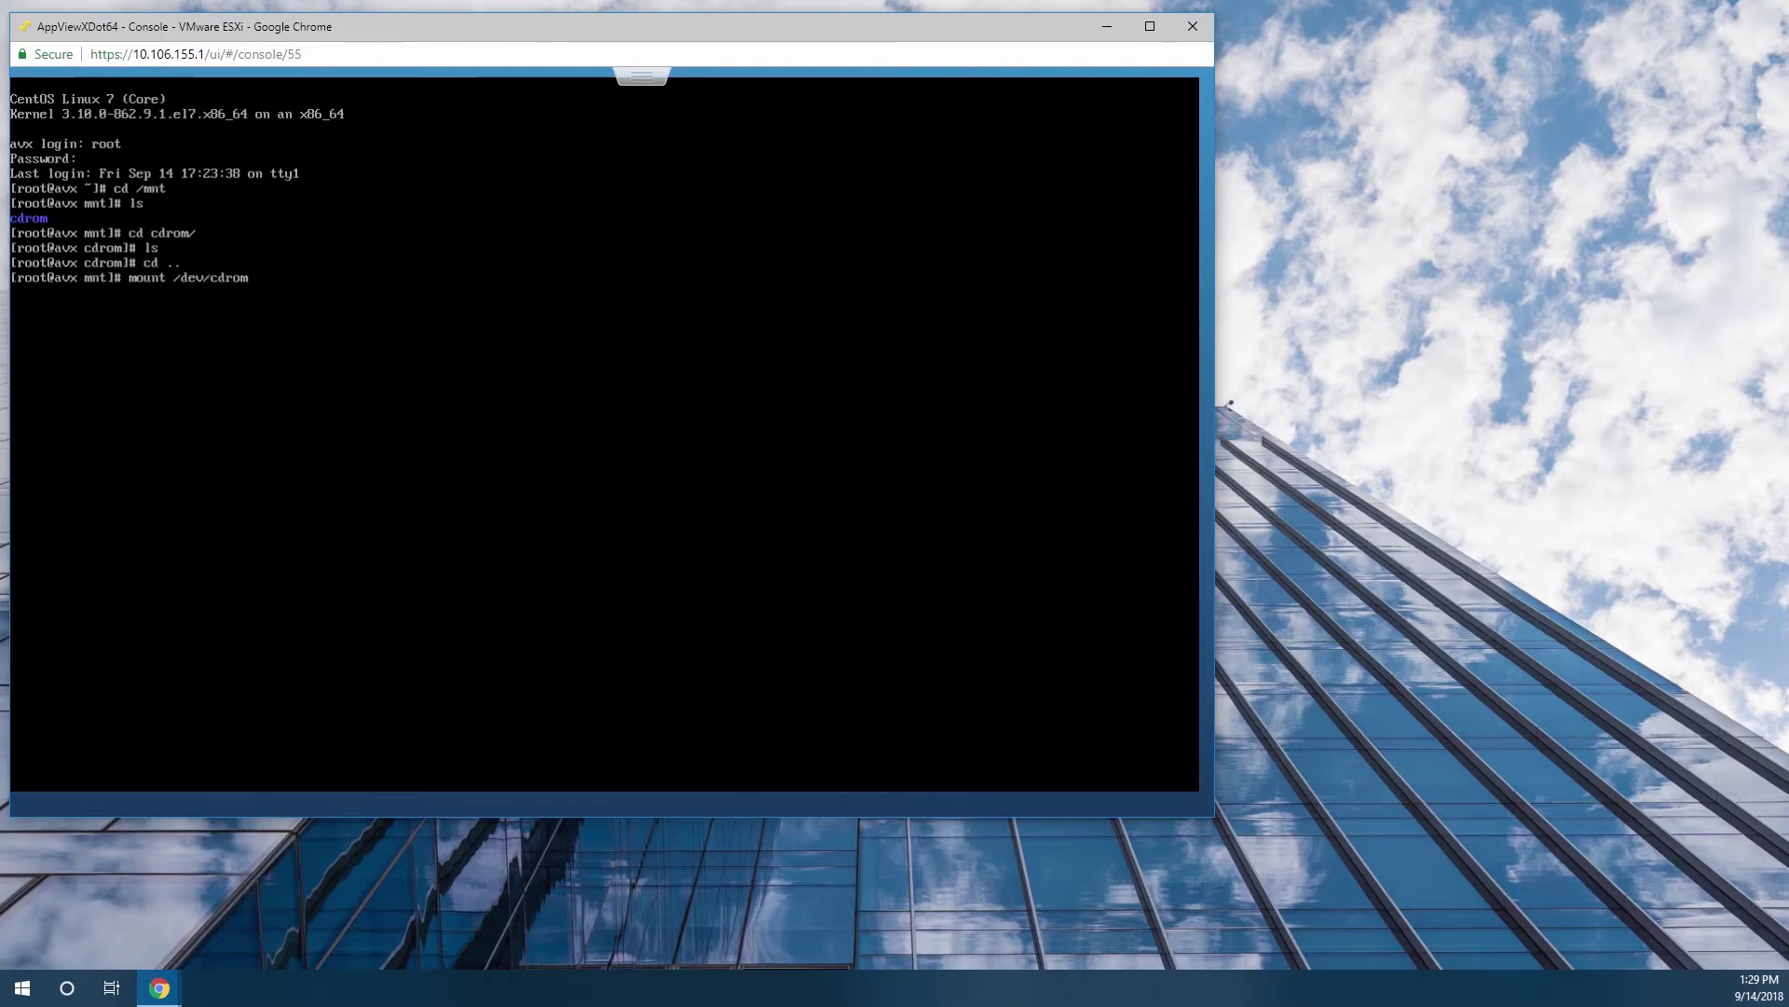
{"action": "type", "text": "/mn"}
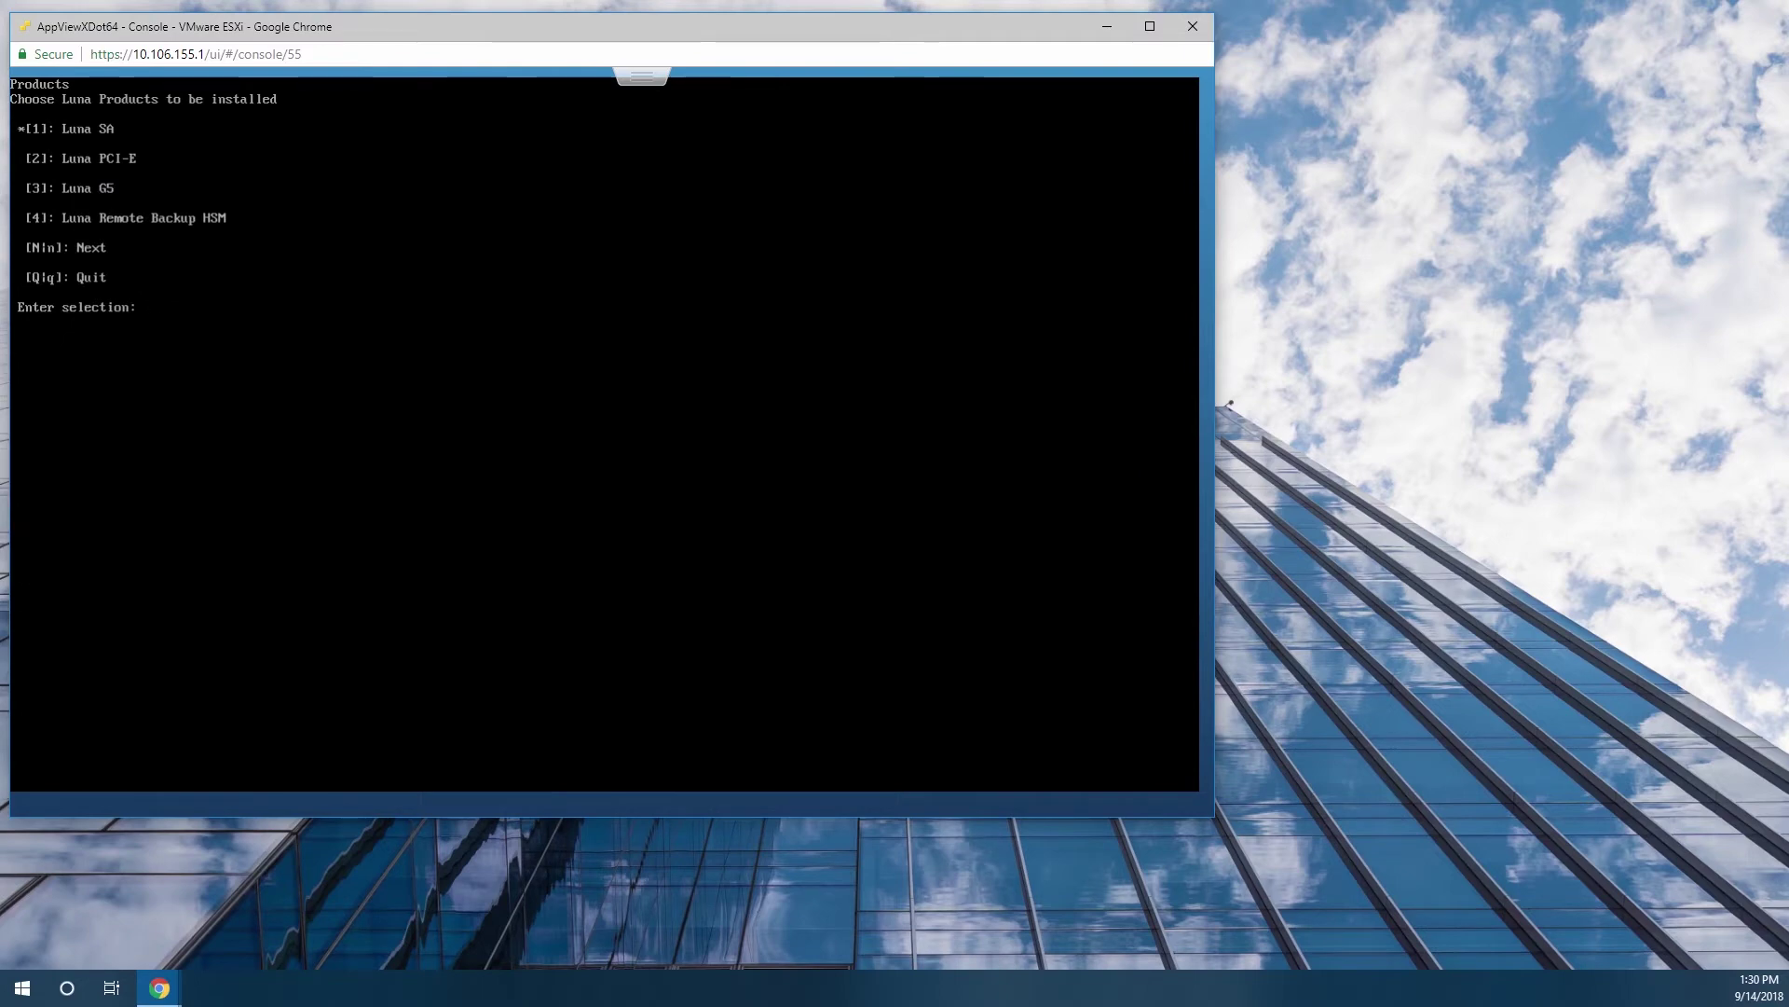
Install the Luna Client by answering n, then i in the installer.
{"action": "type", "text": "n"}
{"action": "key", "text": "Return"}
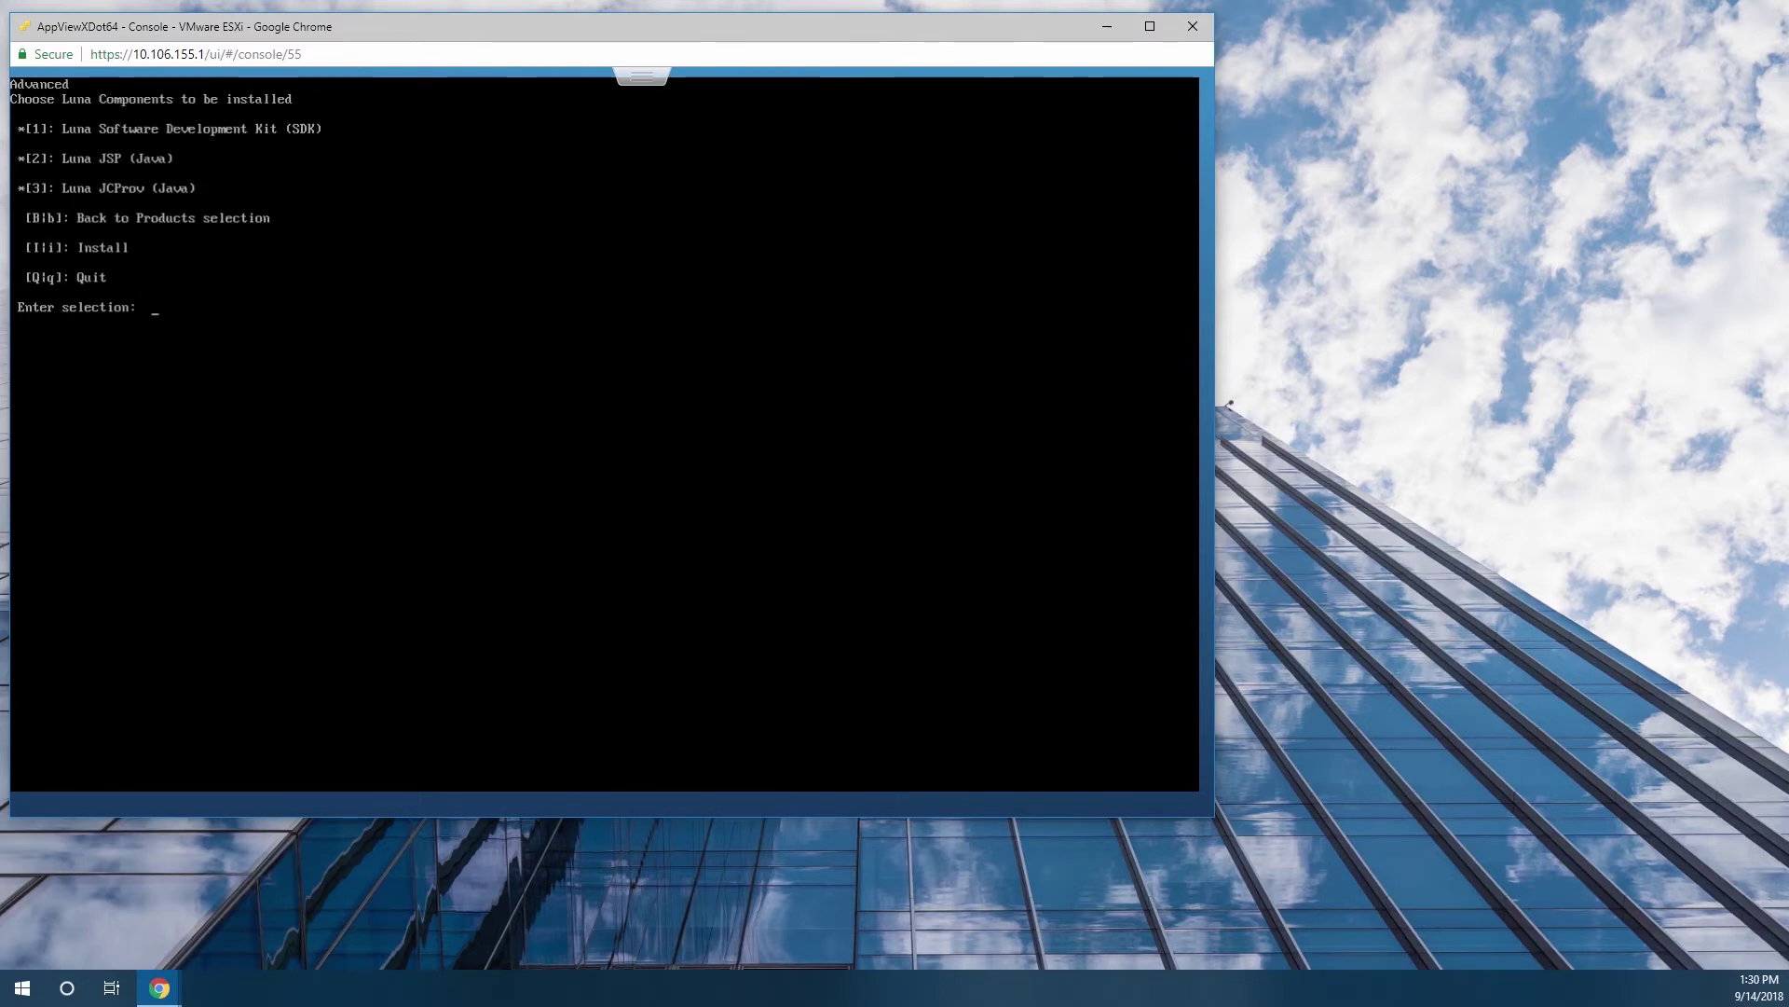
{"action": "type", "text": "i"}
{"action": "key", "text": "Return"}
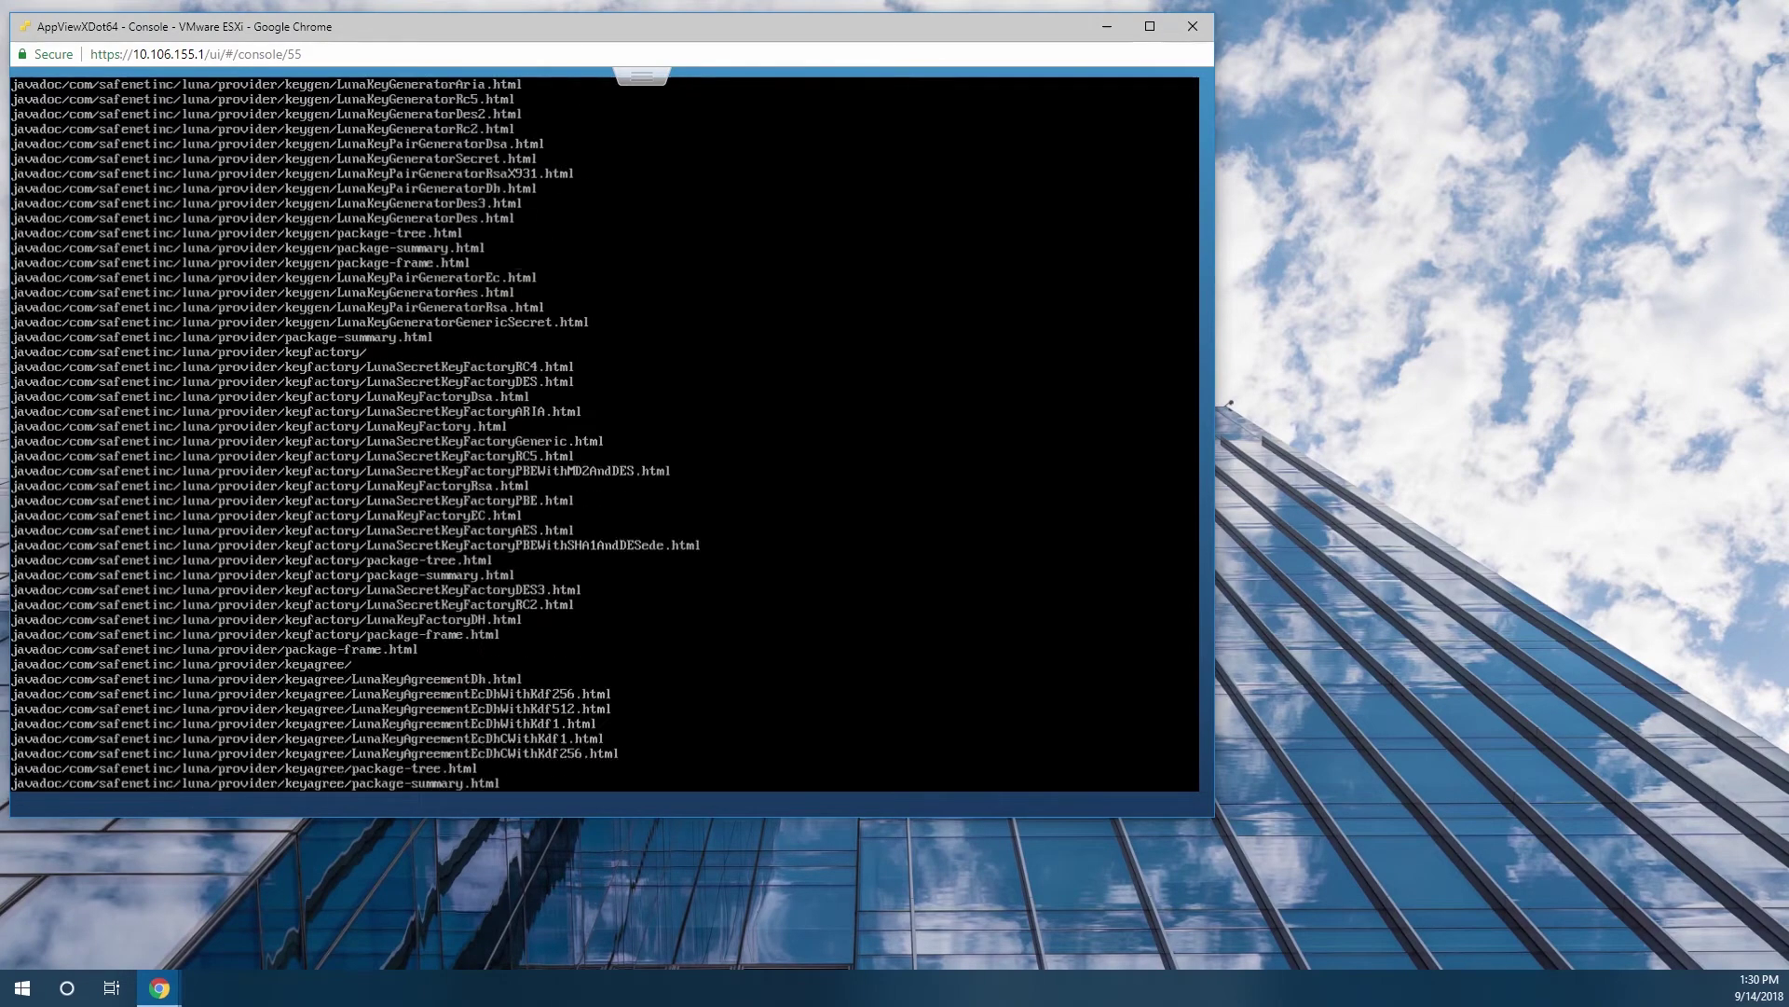
Create the client certificate for 10.106.155.64 with vtl createcert in /usr/safenet/lunaclient/bin.
{"action": "type", "text": "cd /usr/safenet/lunaclient/bin/"}
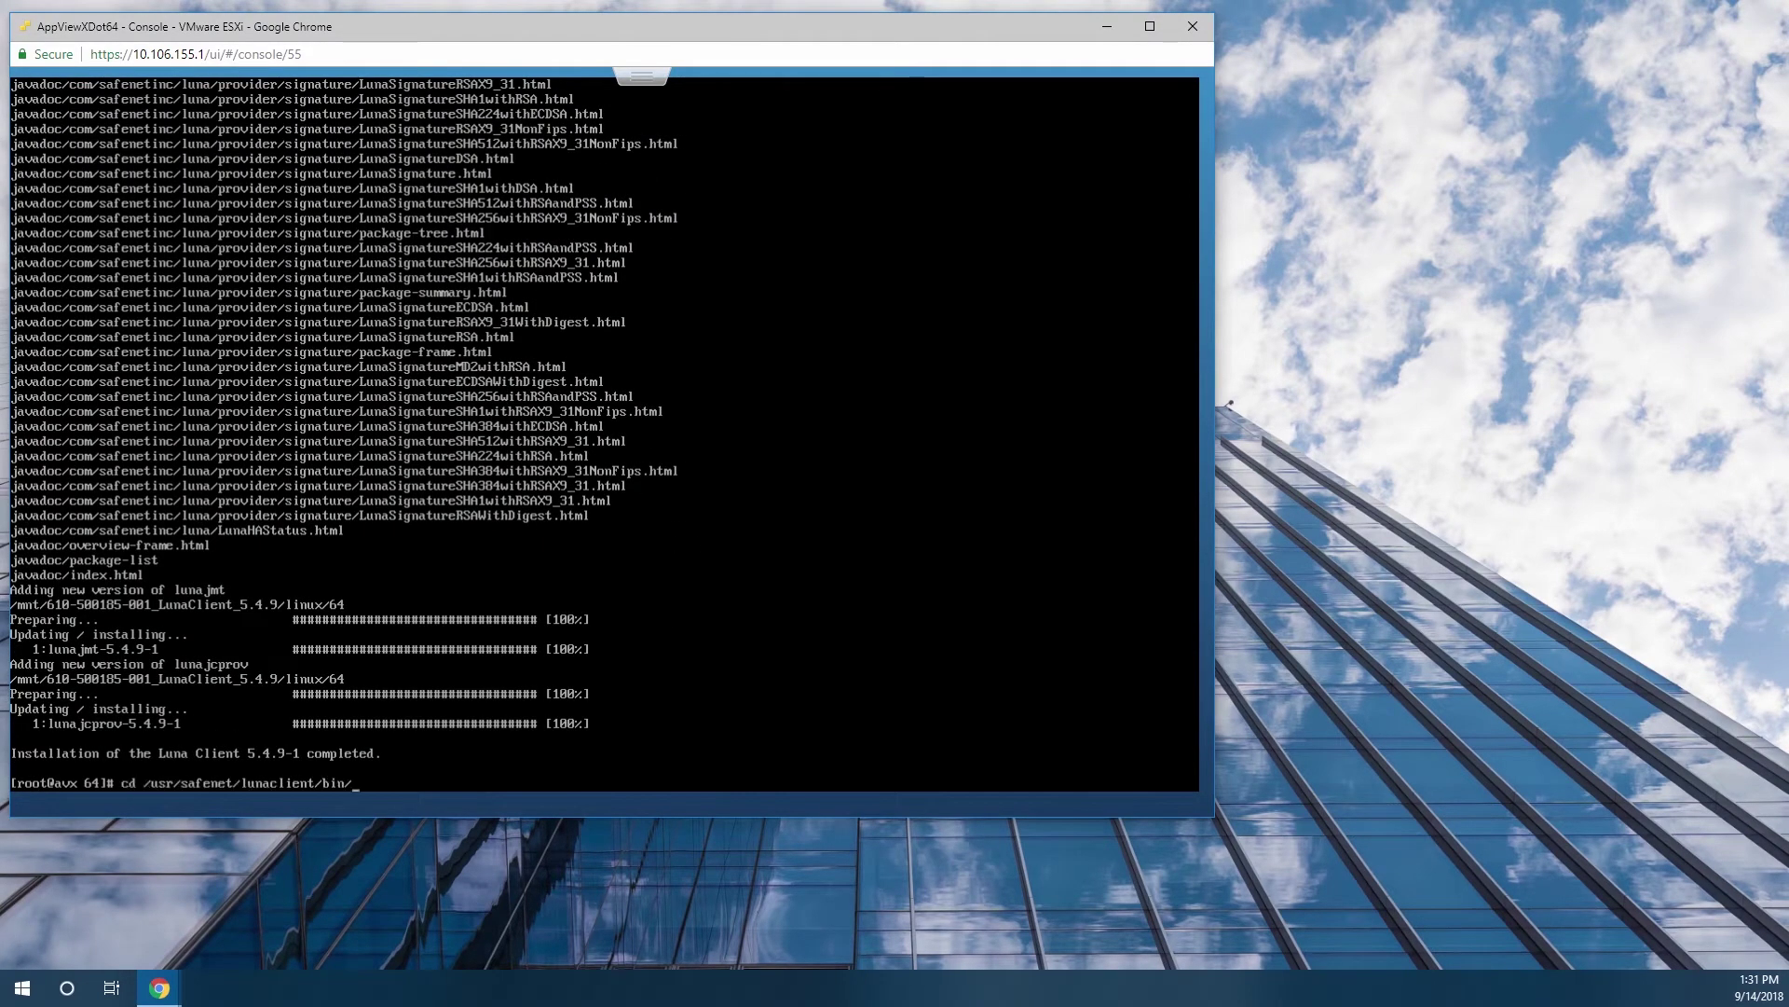
{"action": "key", "text": "Return"}
{"action": "type", "text": "ls"}
{"action": "key", "text": "Return"}
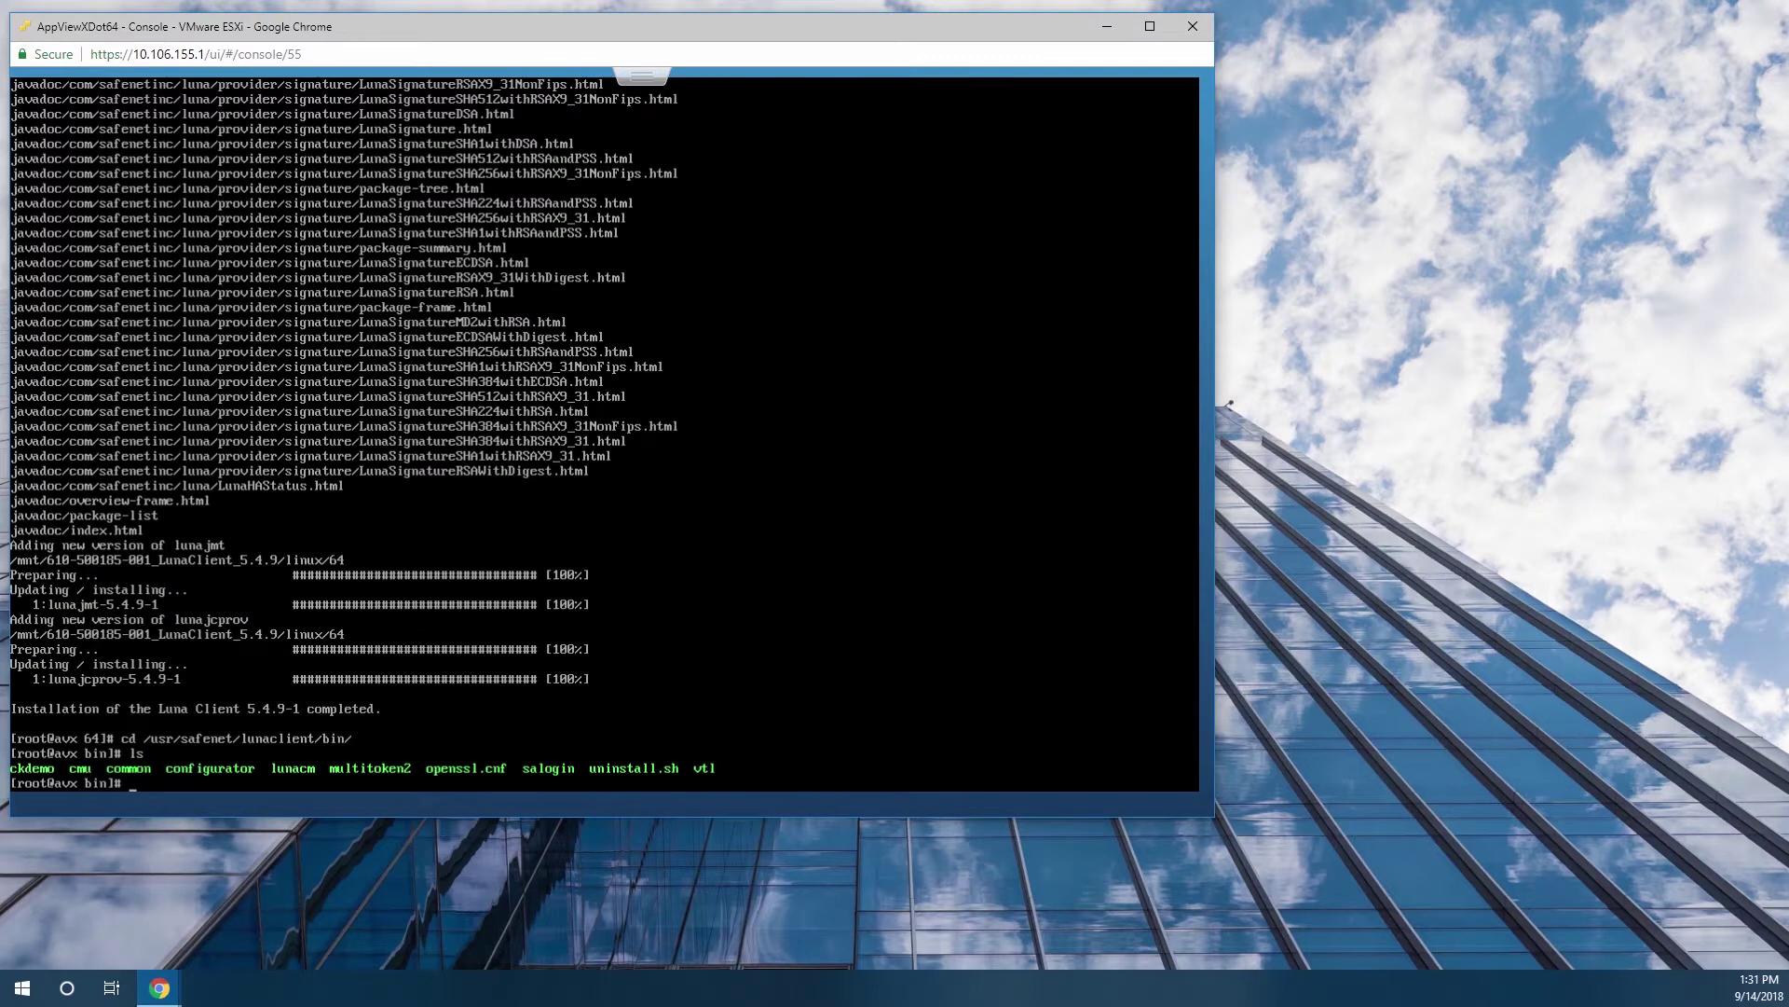
{"action": "type", "text": "./vtl createcert -n 10.106.155.64"}
{"action": "key", "text": "Return"}
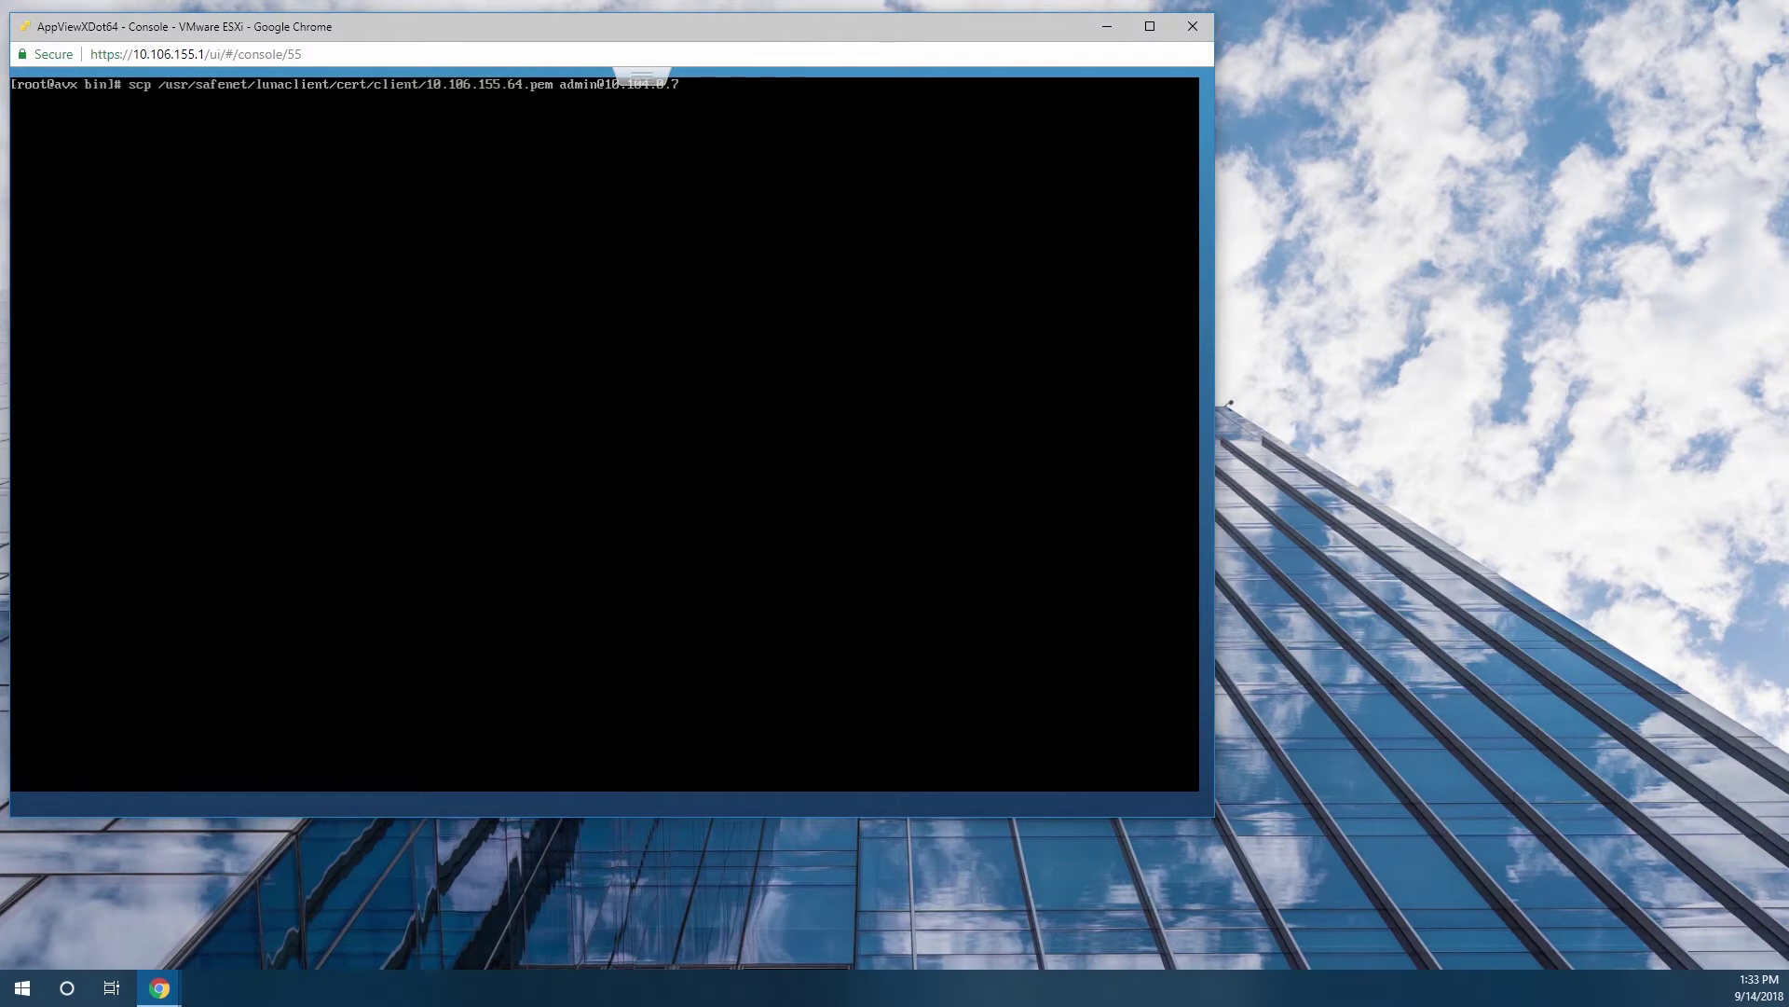
{"action": "type", "text": "07:"}
{"action": "key", "text": "Return"}
{"action": "type", "text": "yes"}
{"action": "key", "text": "Return"}
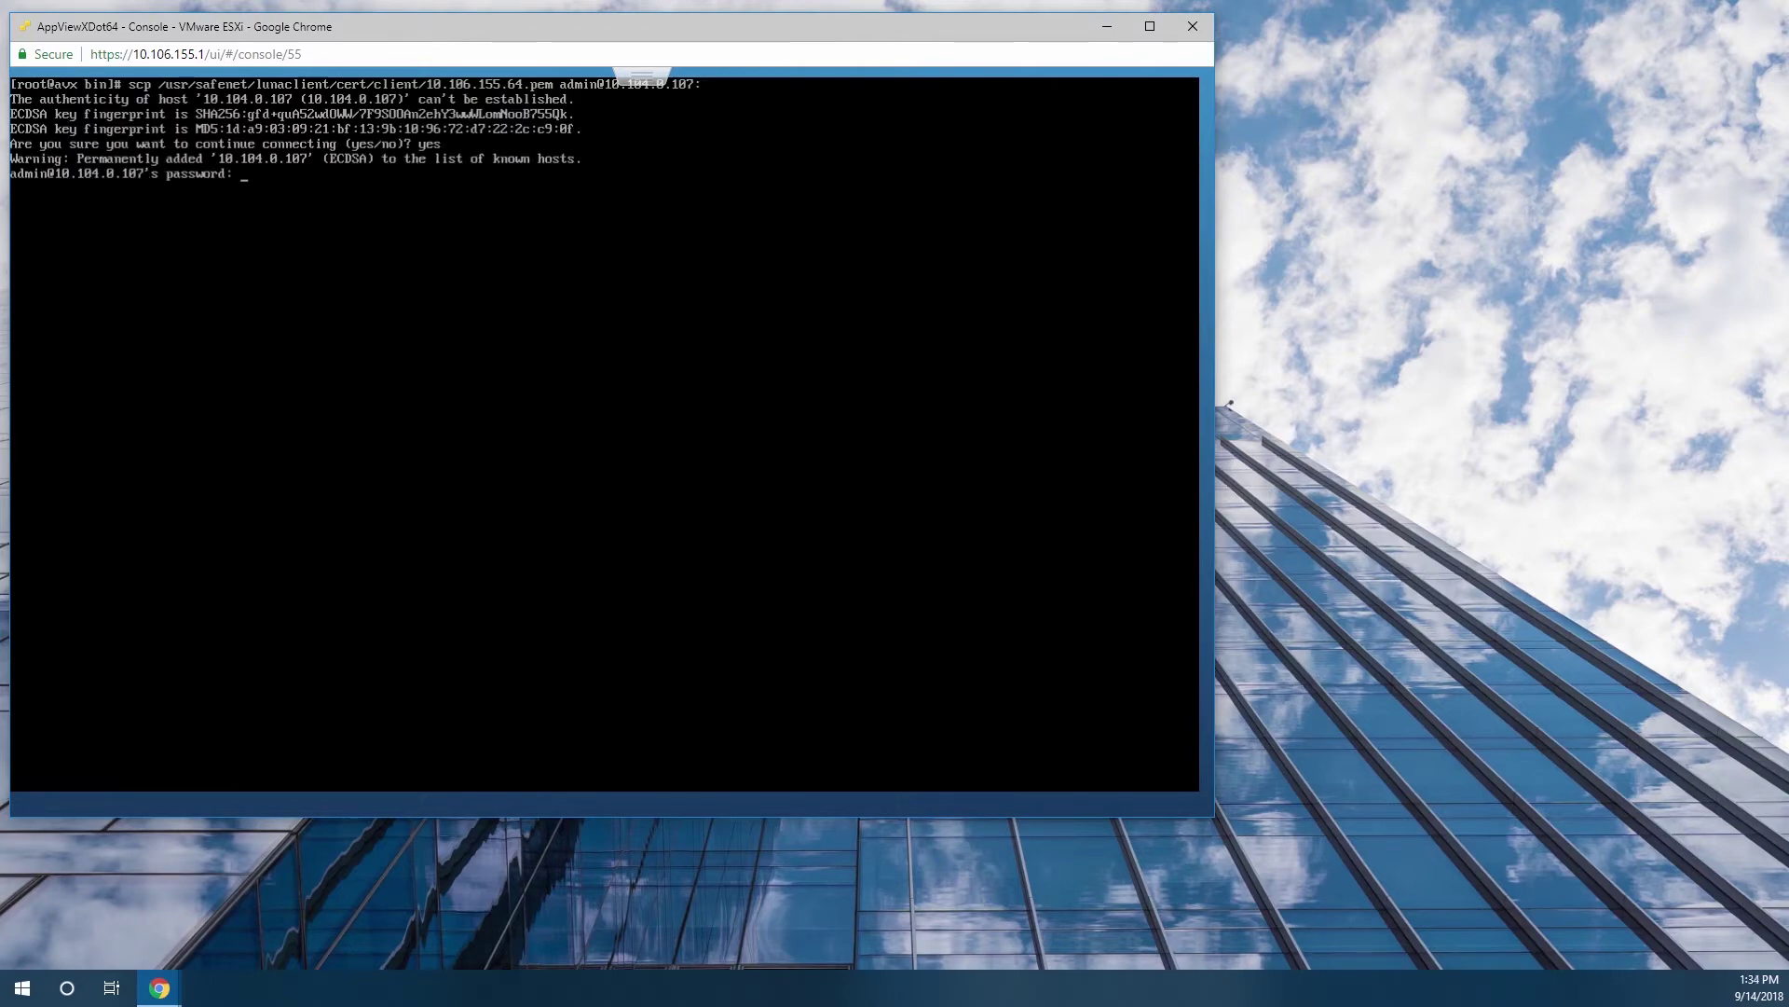
{"action": "key", "text": "Return"}
{"action": "type", "text": "scp admin@10.10"}
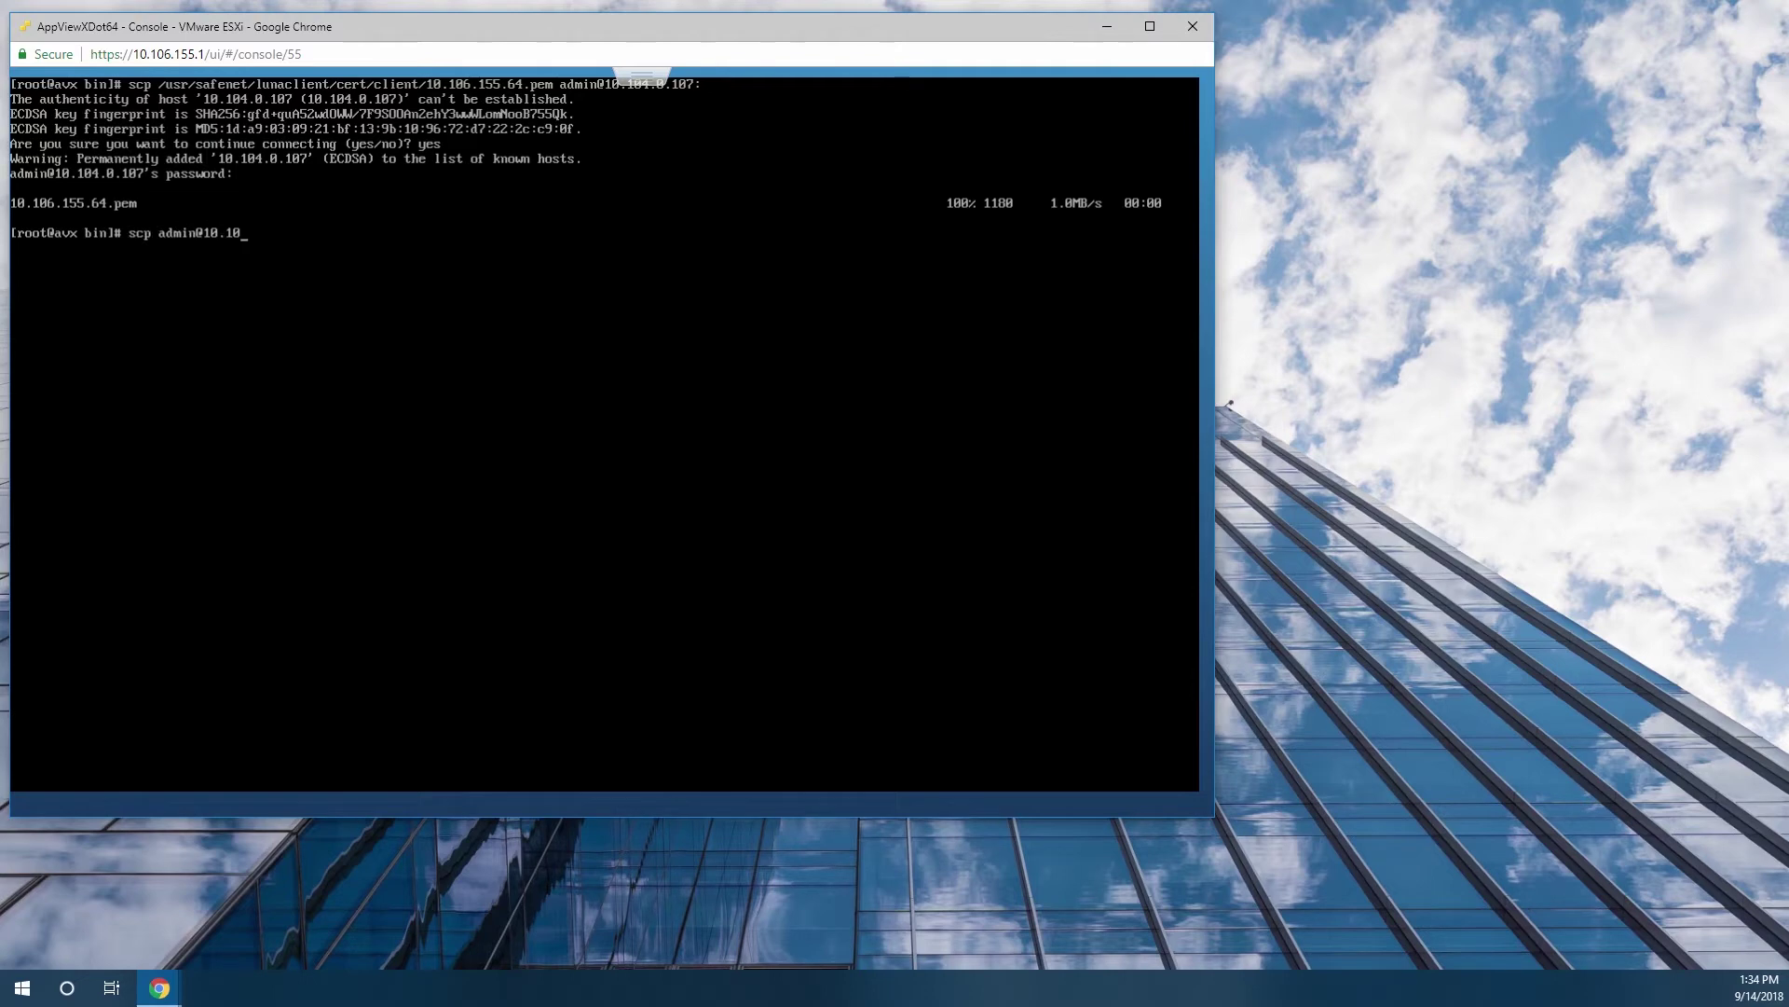
{"action": "type", "text": "4.0.107:server.pem ."}
{"action": "key", "text": "Return"}
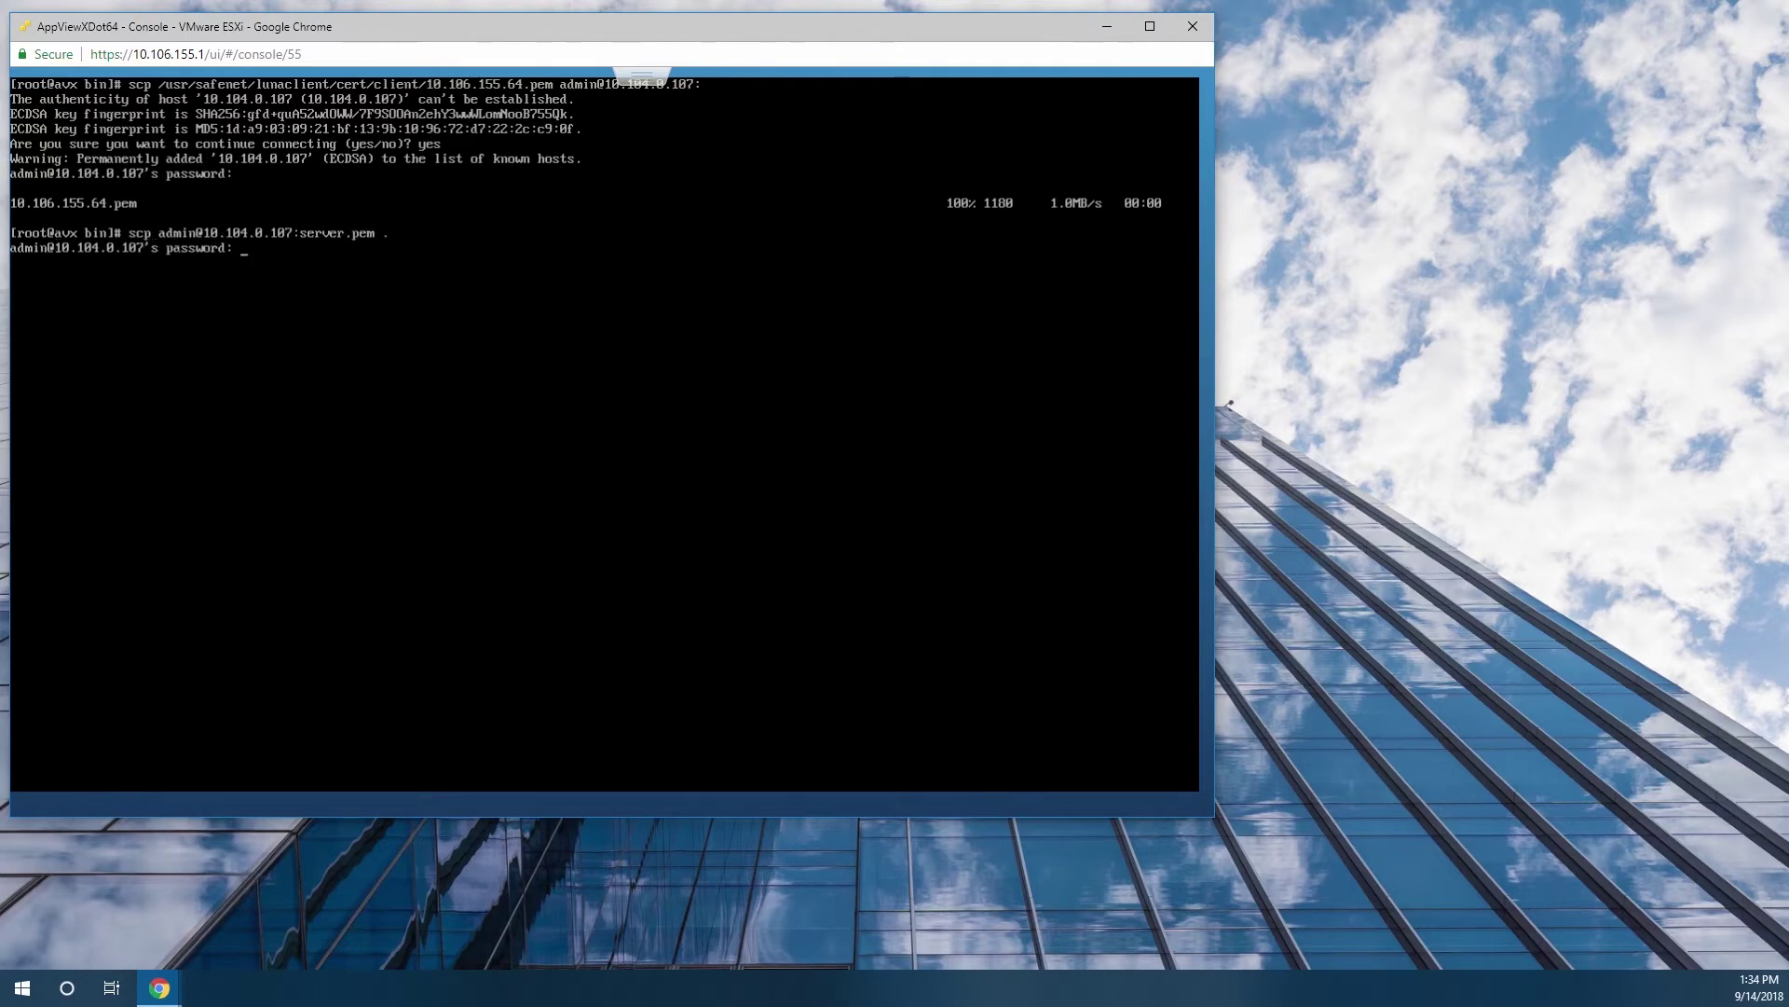
{"action": "key", "text": "Return"}
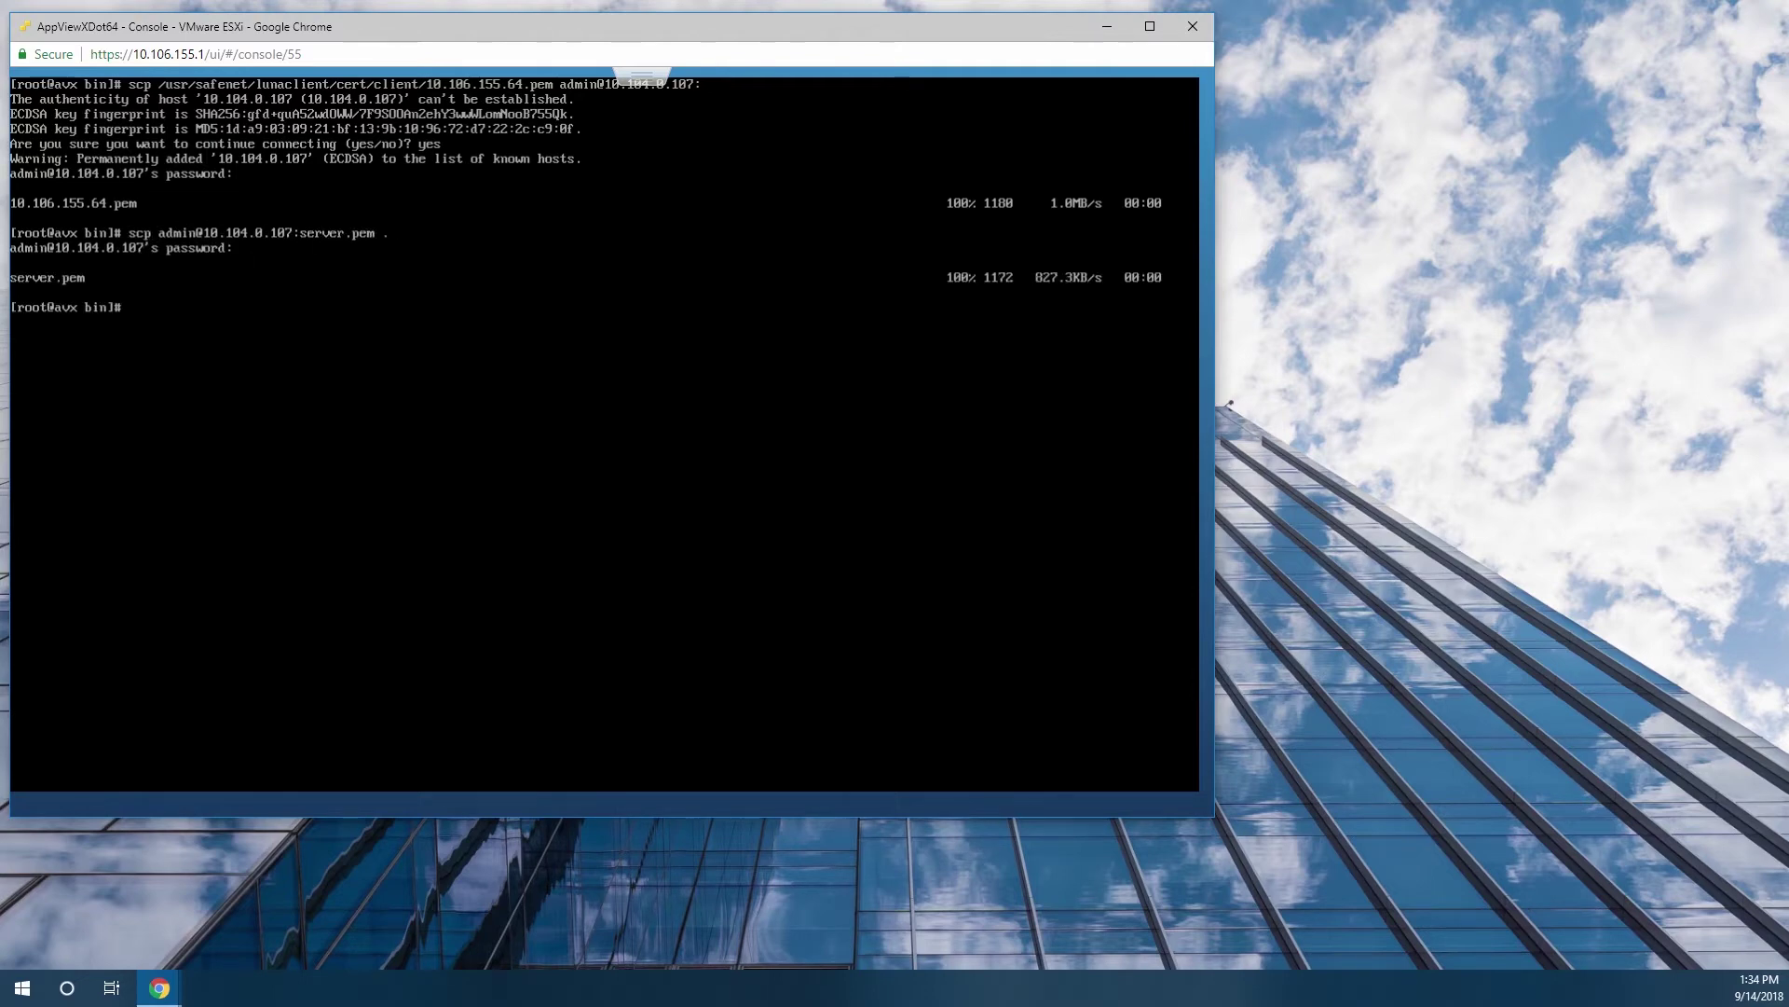
Register HSM 10.104.0.107 with server.pem via vtl addServer and check it with ./vtl list.
{"action": "type", "text": "vtl addServer -n 10.104.0.107"}
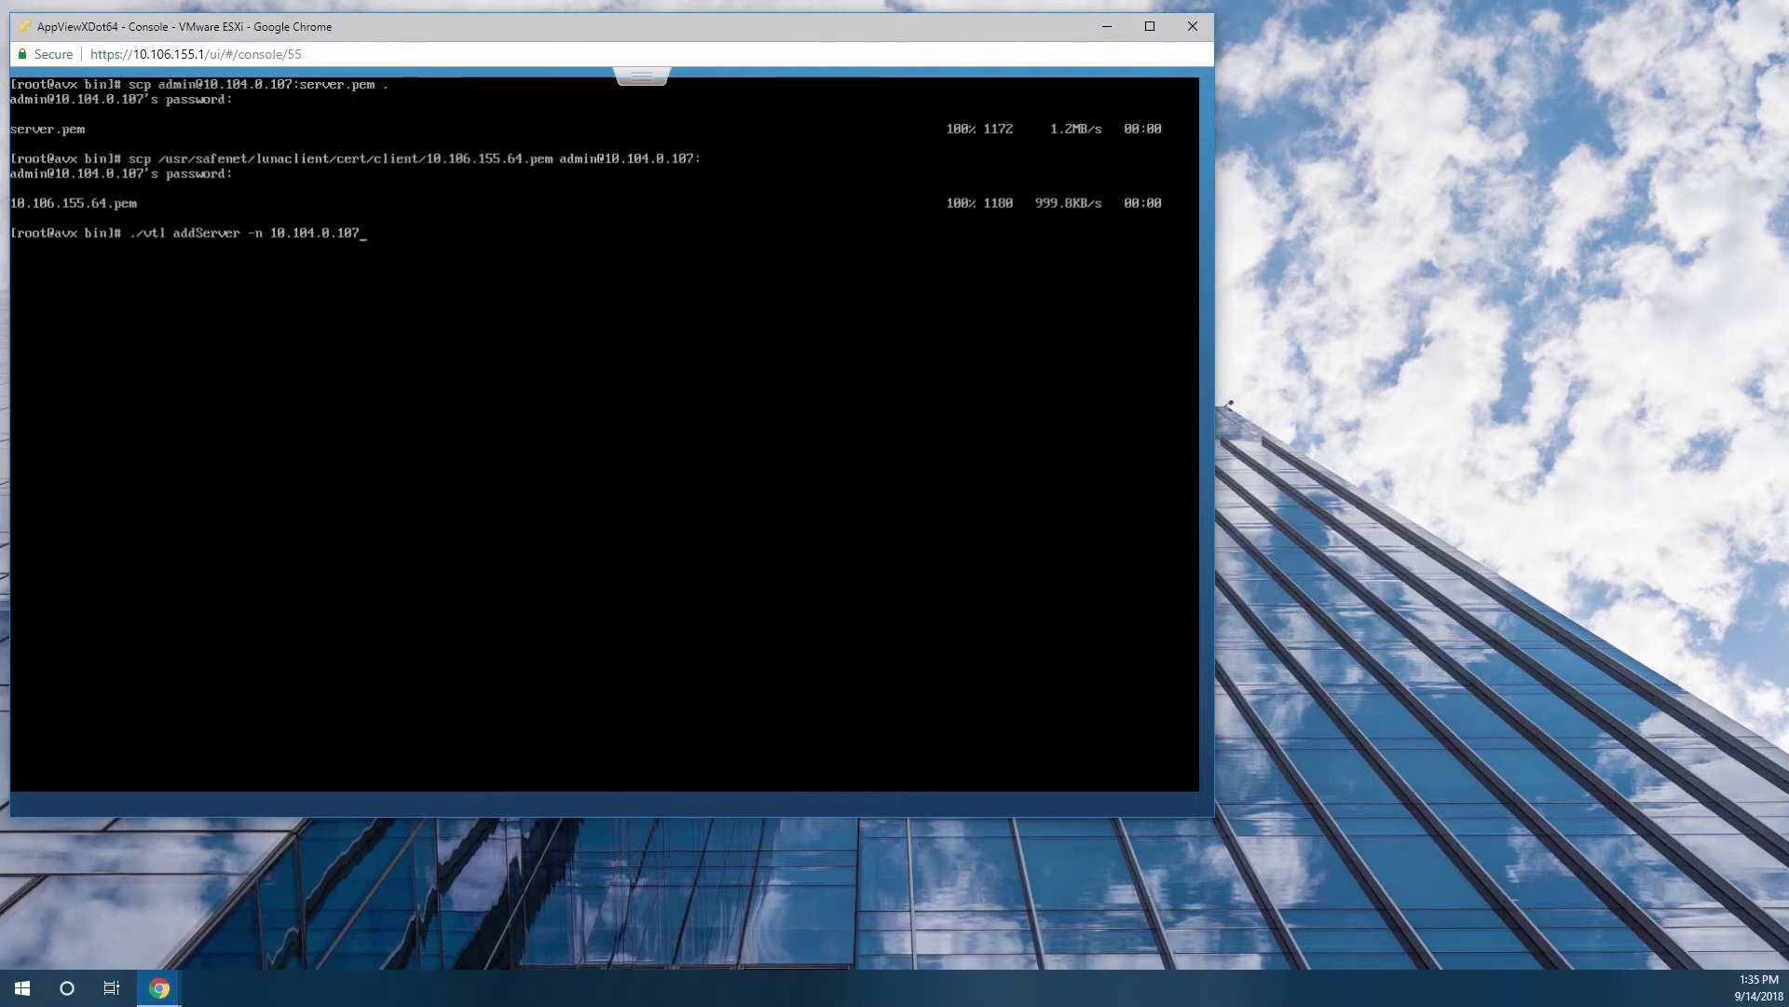
{"action": "type", "text": "-c server.pem"}
{"action": "key", "text": "Return"}
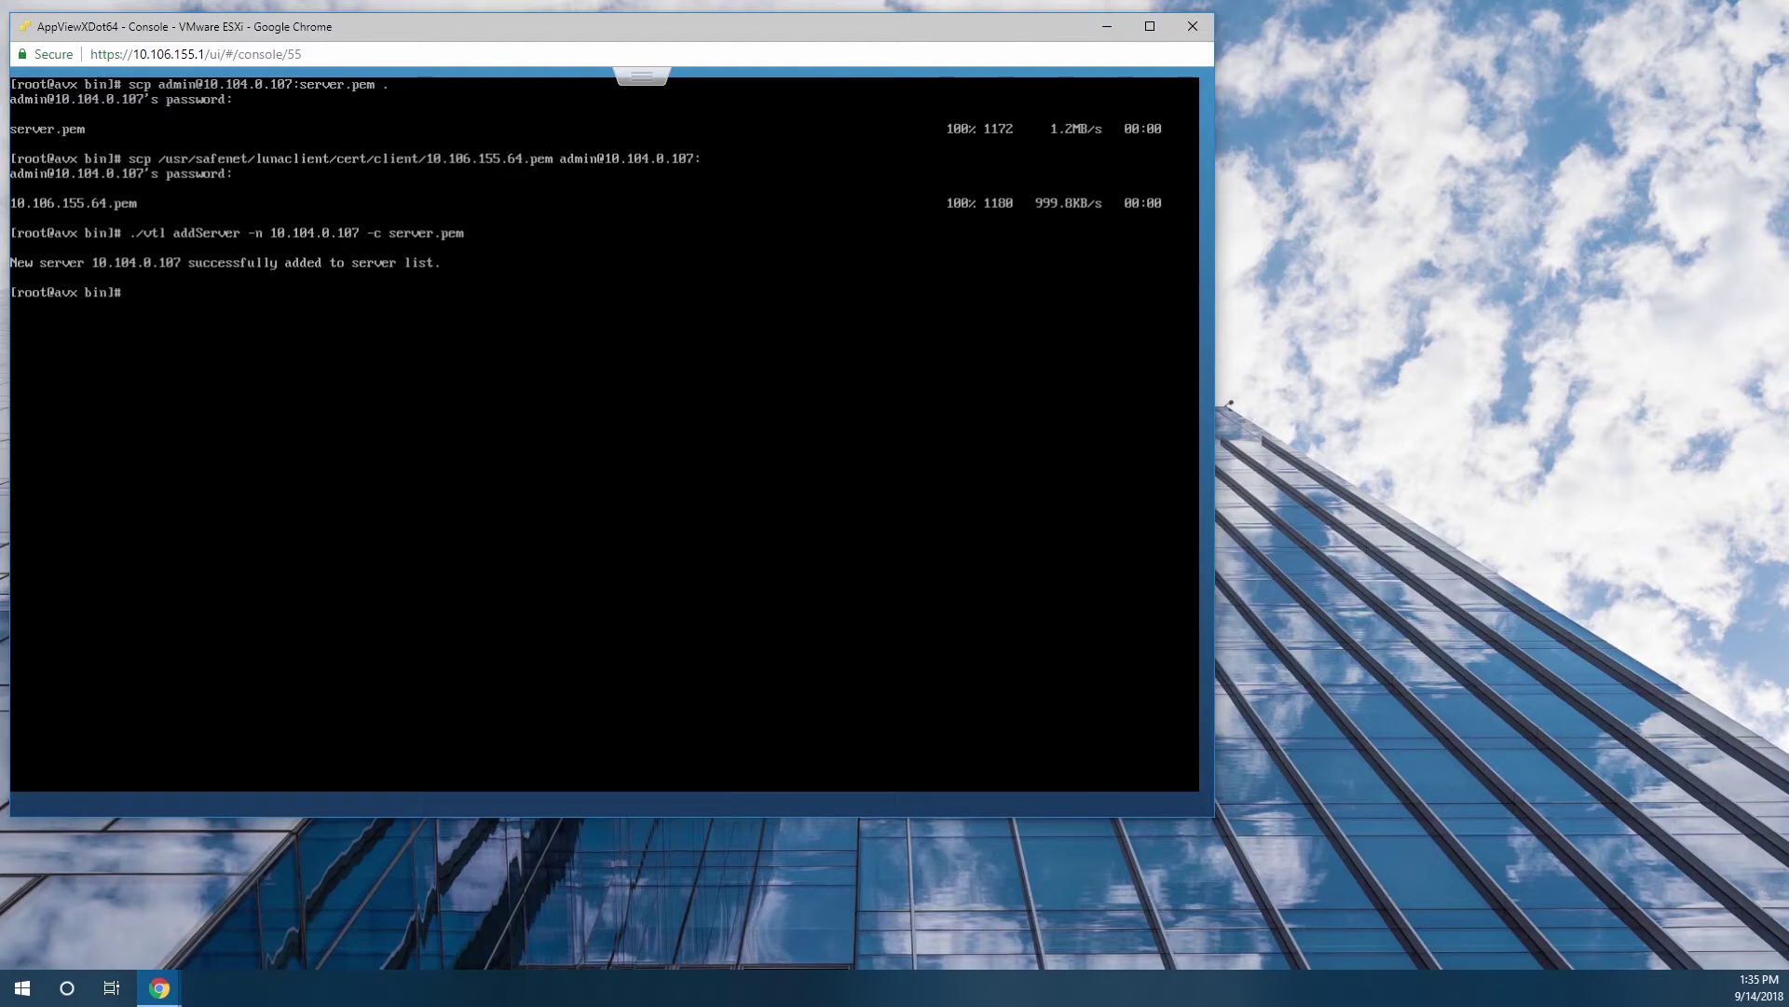
{"action": "type", "text": "v"}
{"action": "key", "text": "BackSpace"}
{"action": "type", "text": "./vtl list"}
{"action": "key", "text": "Return"}
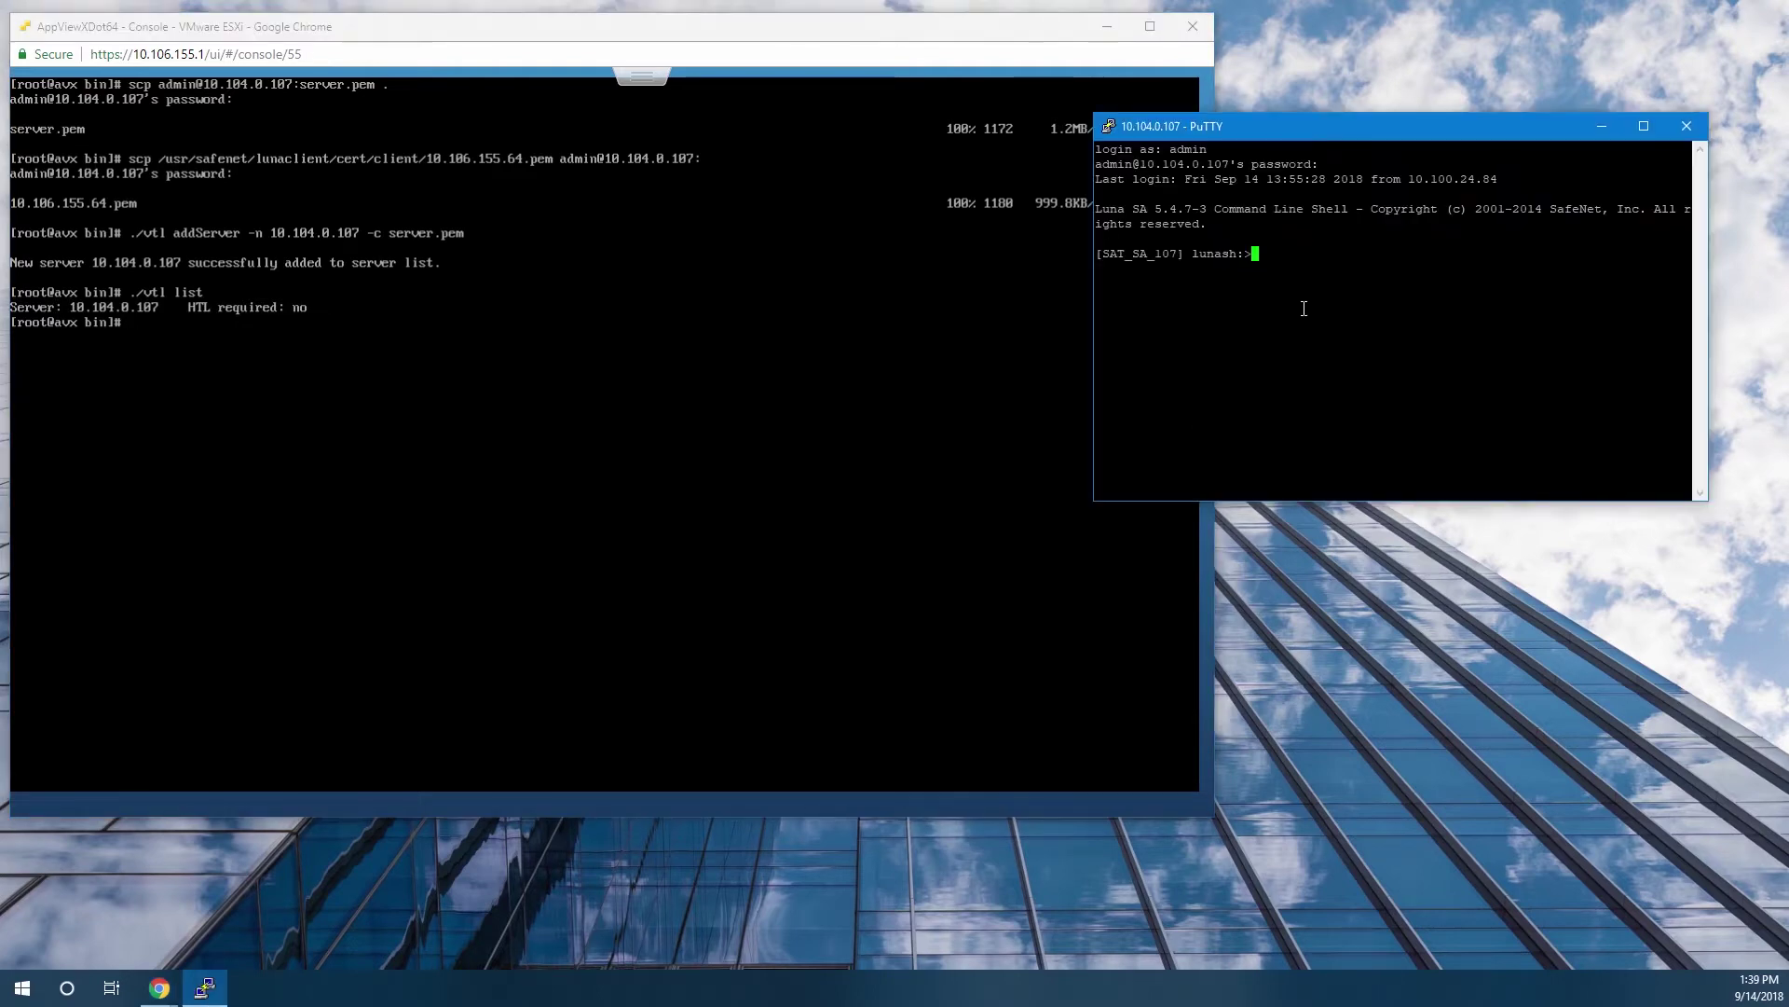
Register client AVXTest at 10.106.155.64 on the HSM and assign it partition Test1.
{"action": "type", "text": "client register -client AVXTest -ip 10.106.155.64"}
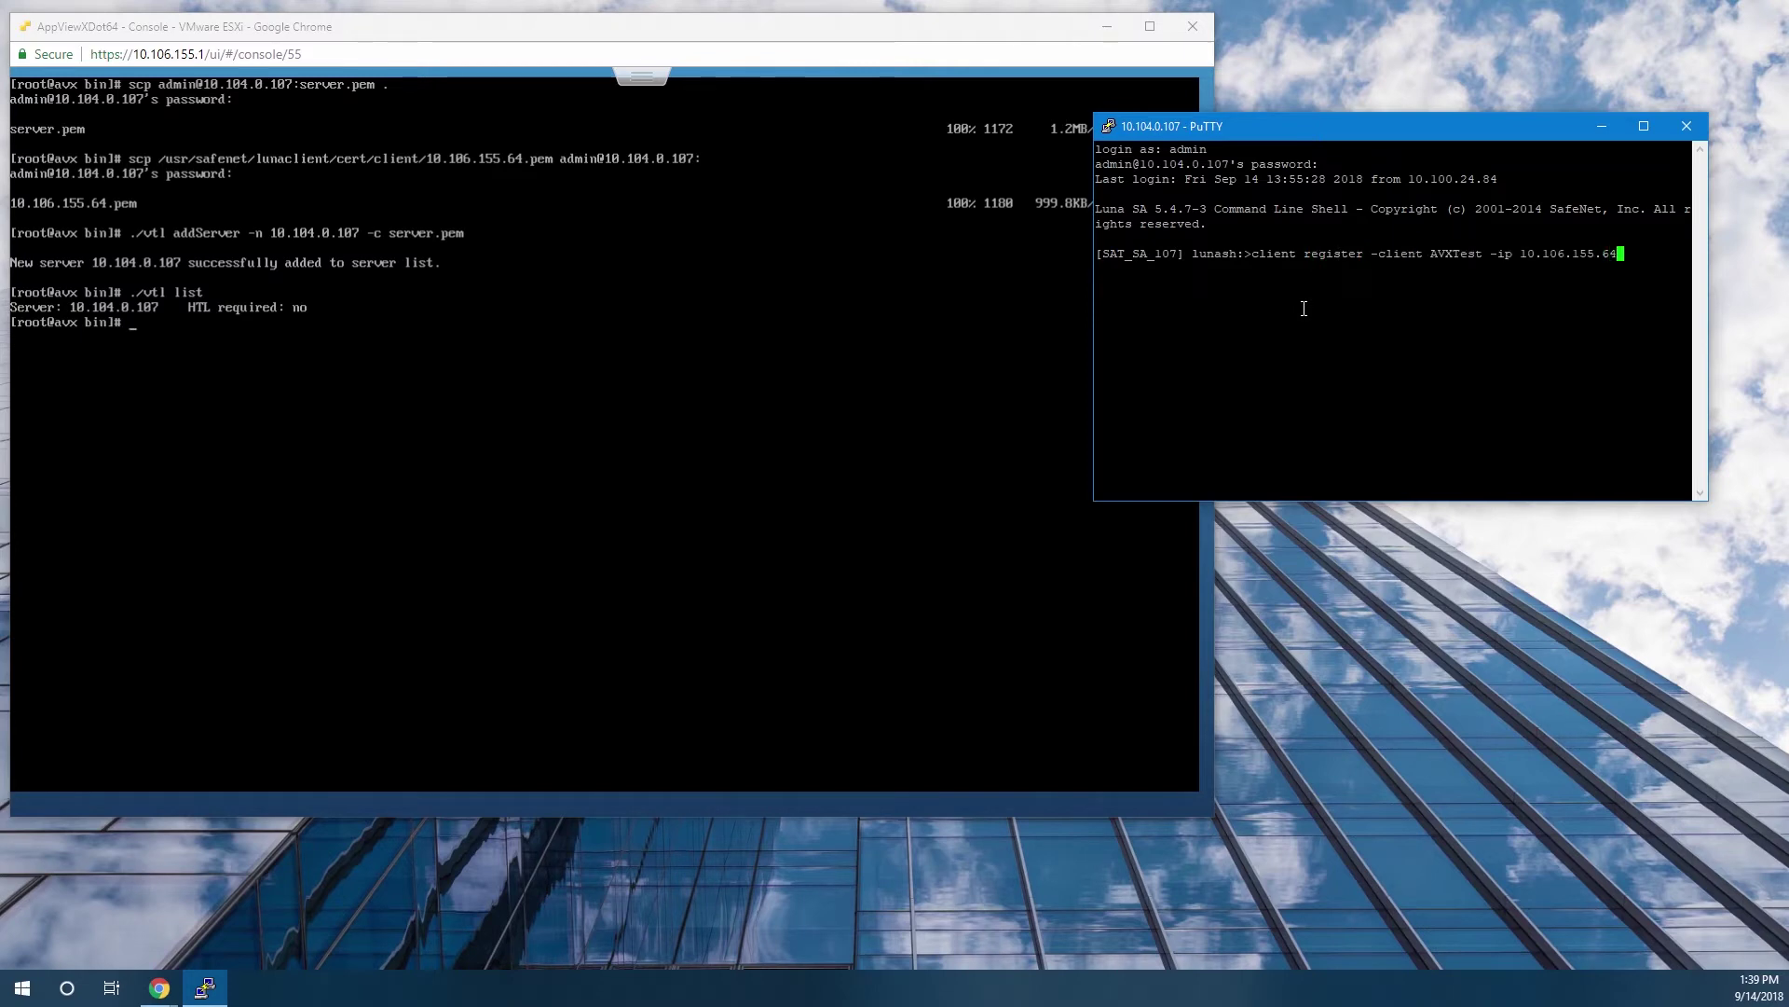
{"action": "key", "text": "Return"}
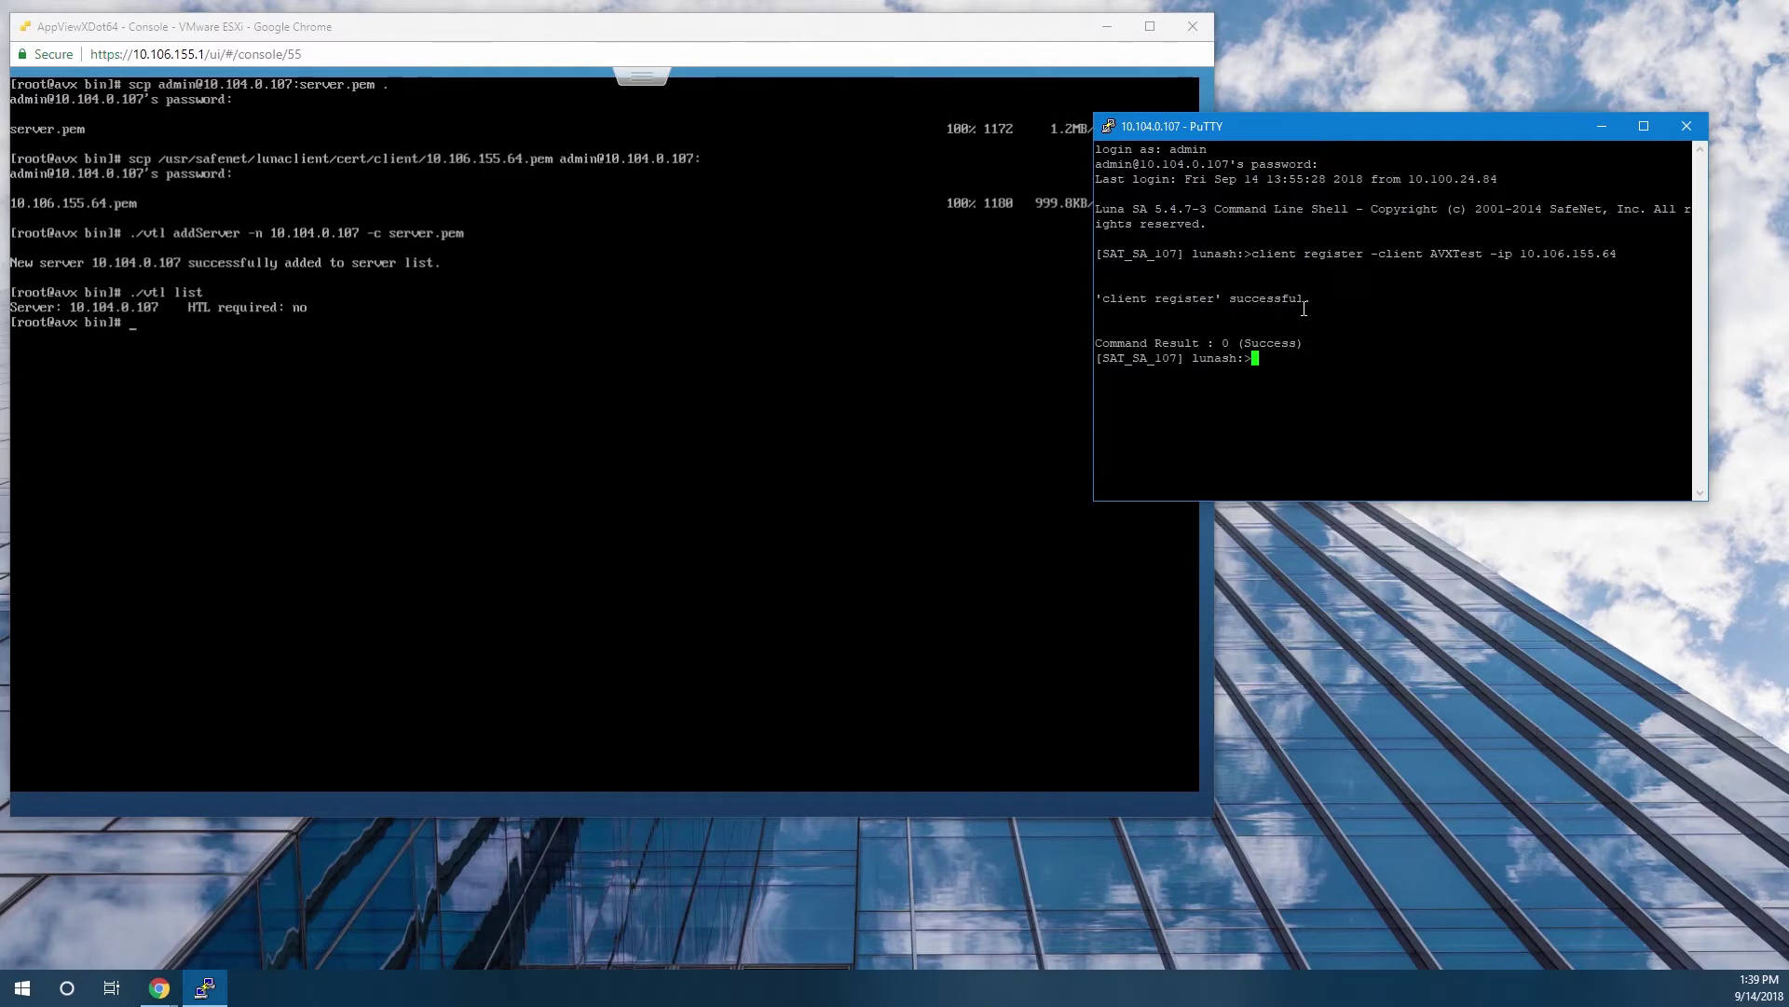
{"action": "type", "text": "client assignPartition -cl"}
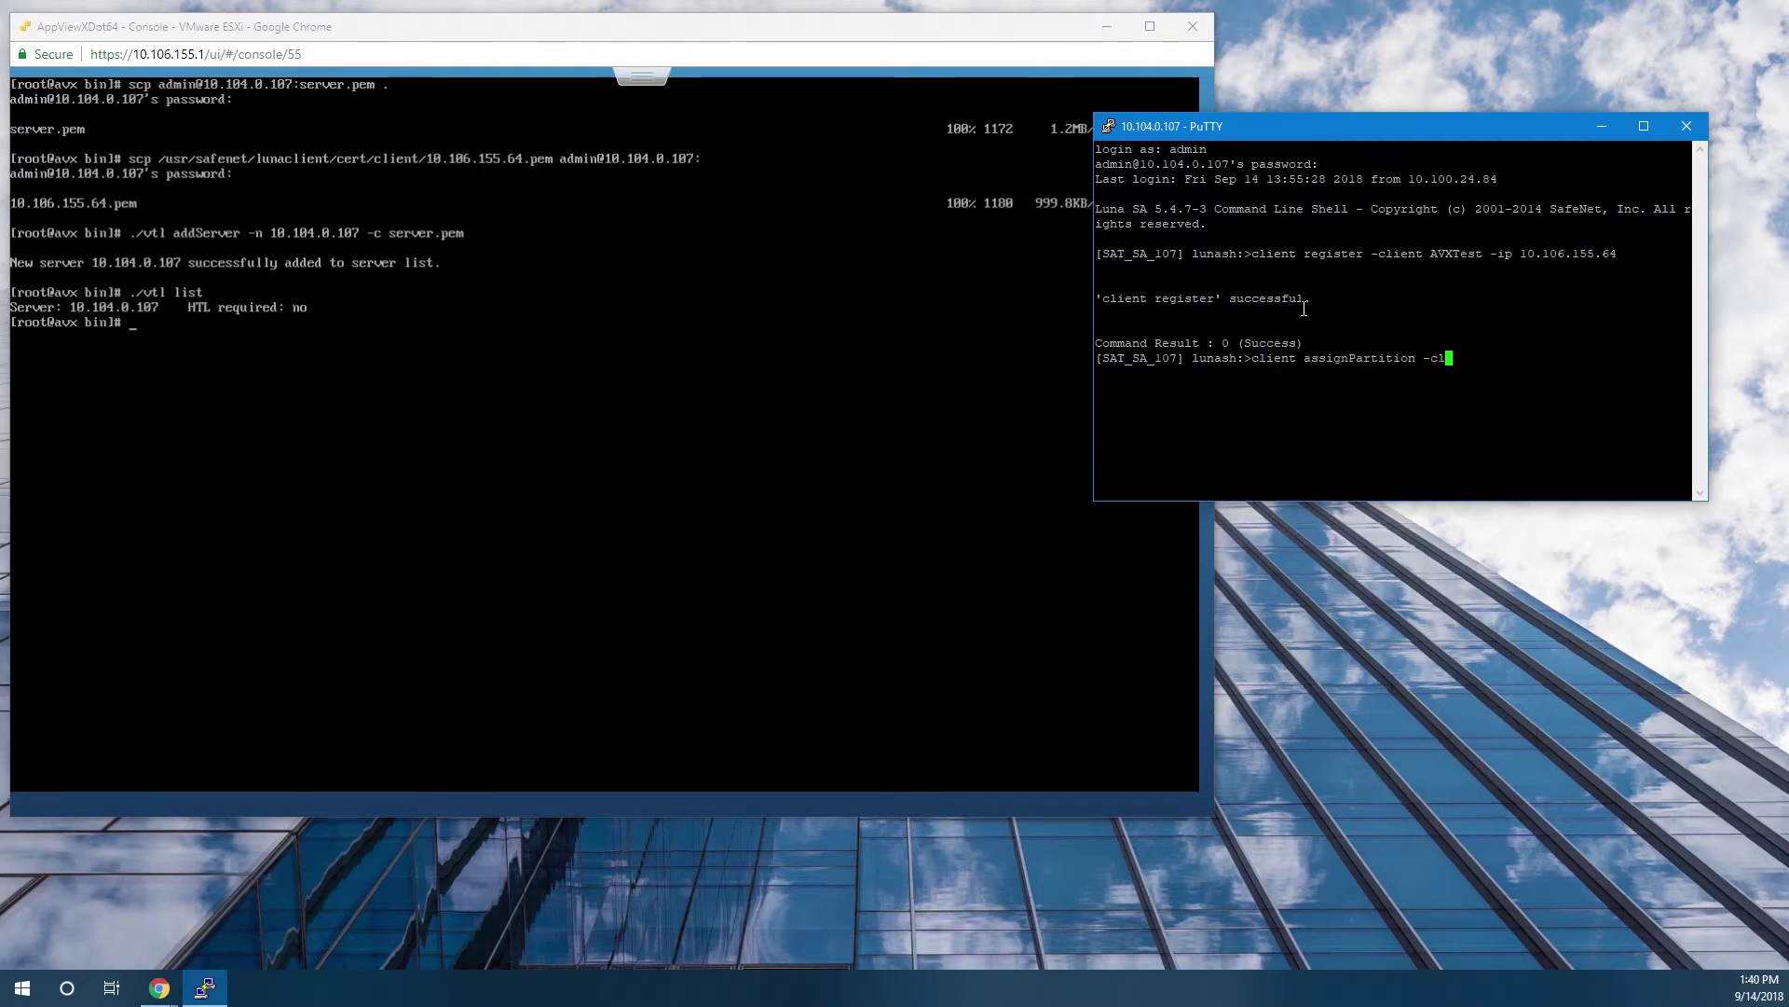
{"action": "type", "text": "ient AVXTest -pa"}
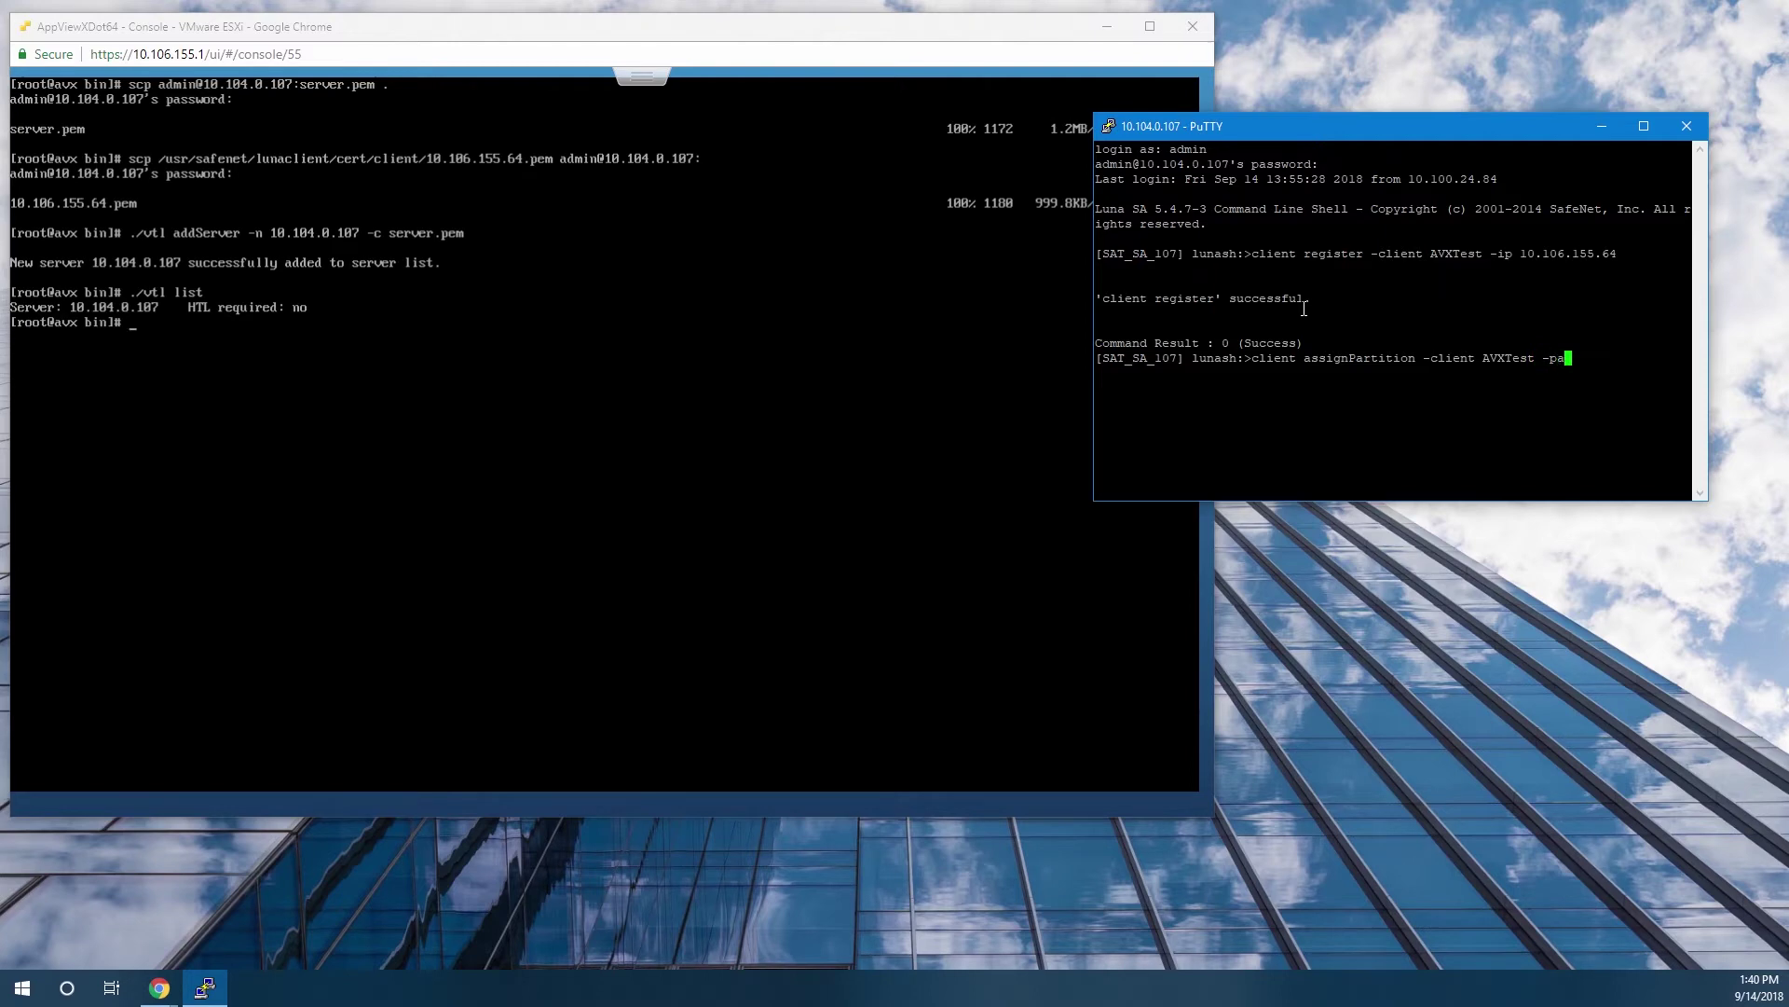
{"action": "type", "text": "rtition Test1"}
{"action": "key", "text": "Return"}
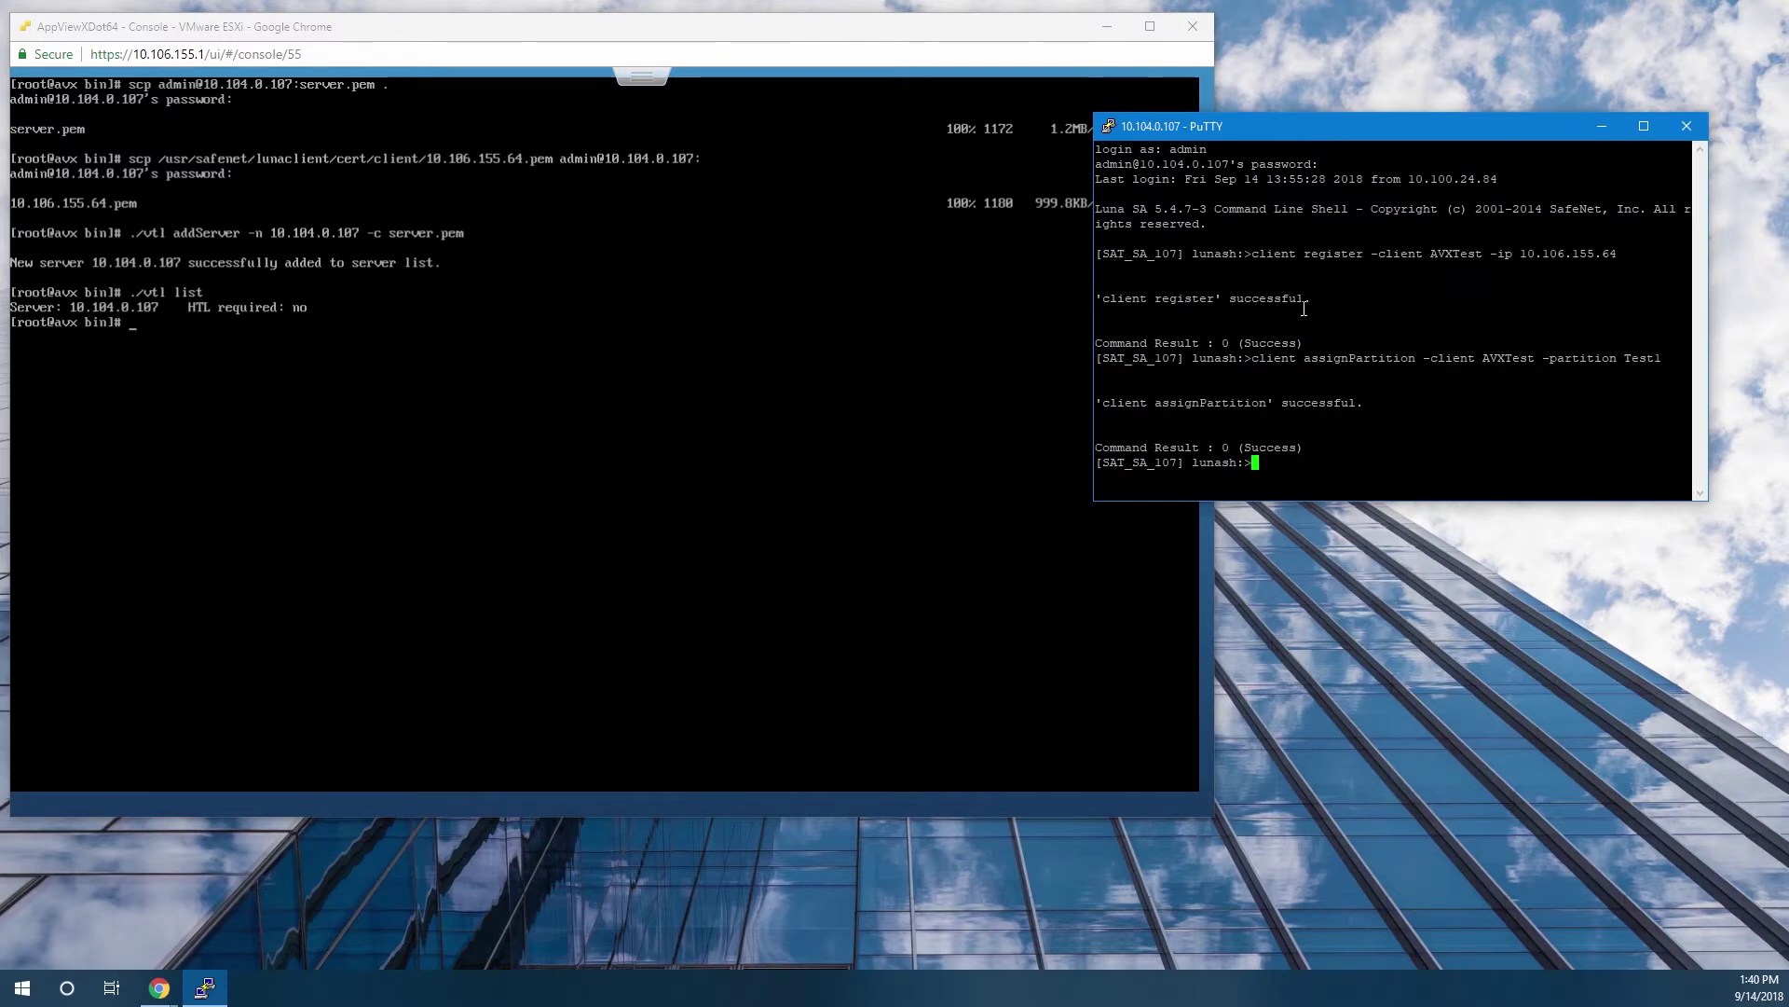
Run ./vtl verify on the AppViewX host to confirm the Test1 slot.
{"action": "key", "text": "alt+Tab"}
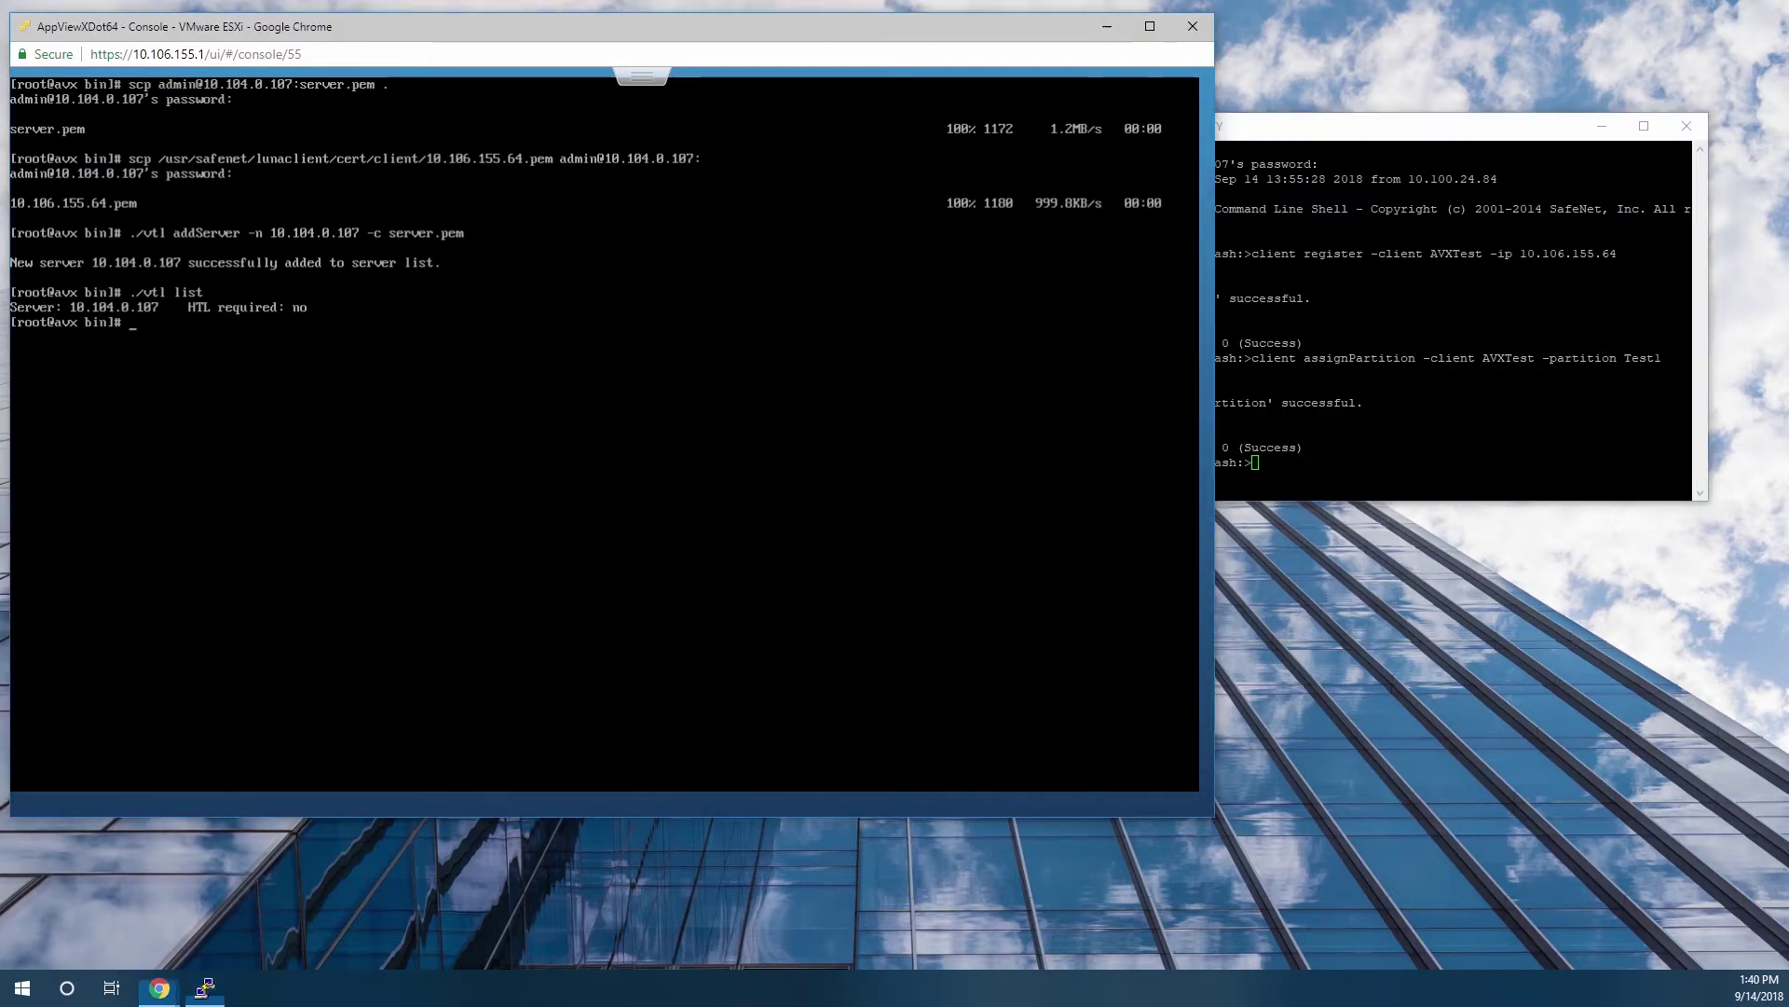
{"action": "type", "text": "./vtl verify"}
{"action": "key", "text": "Return"}
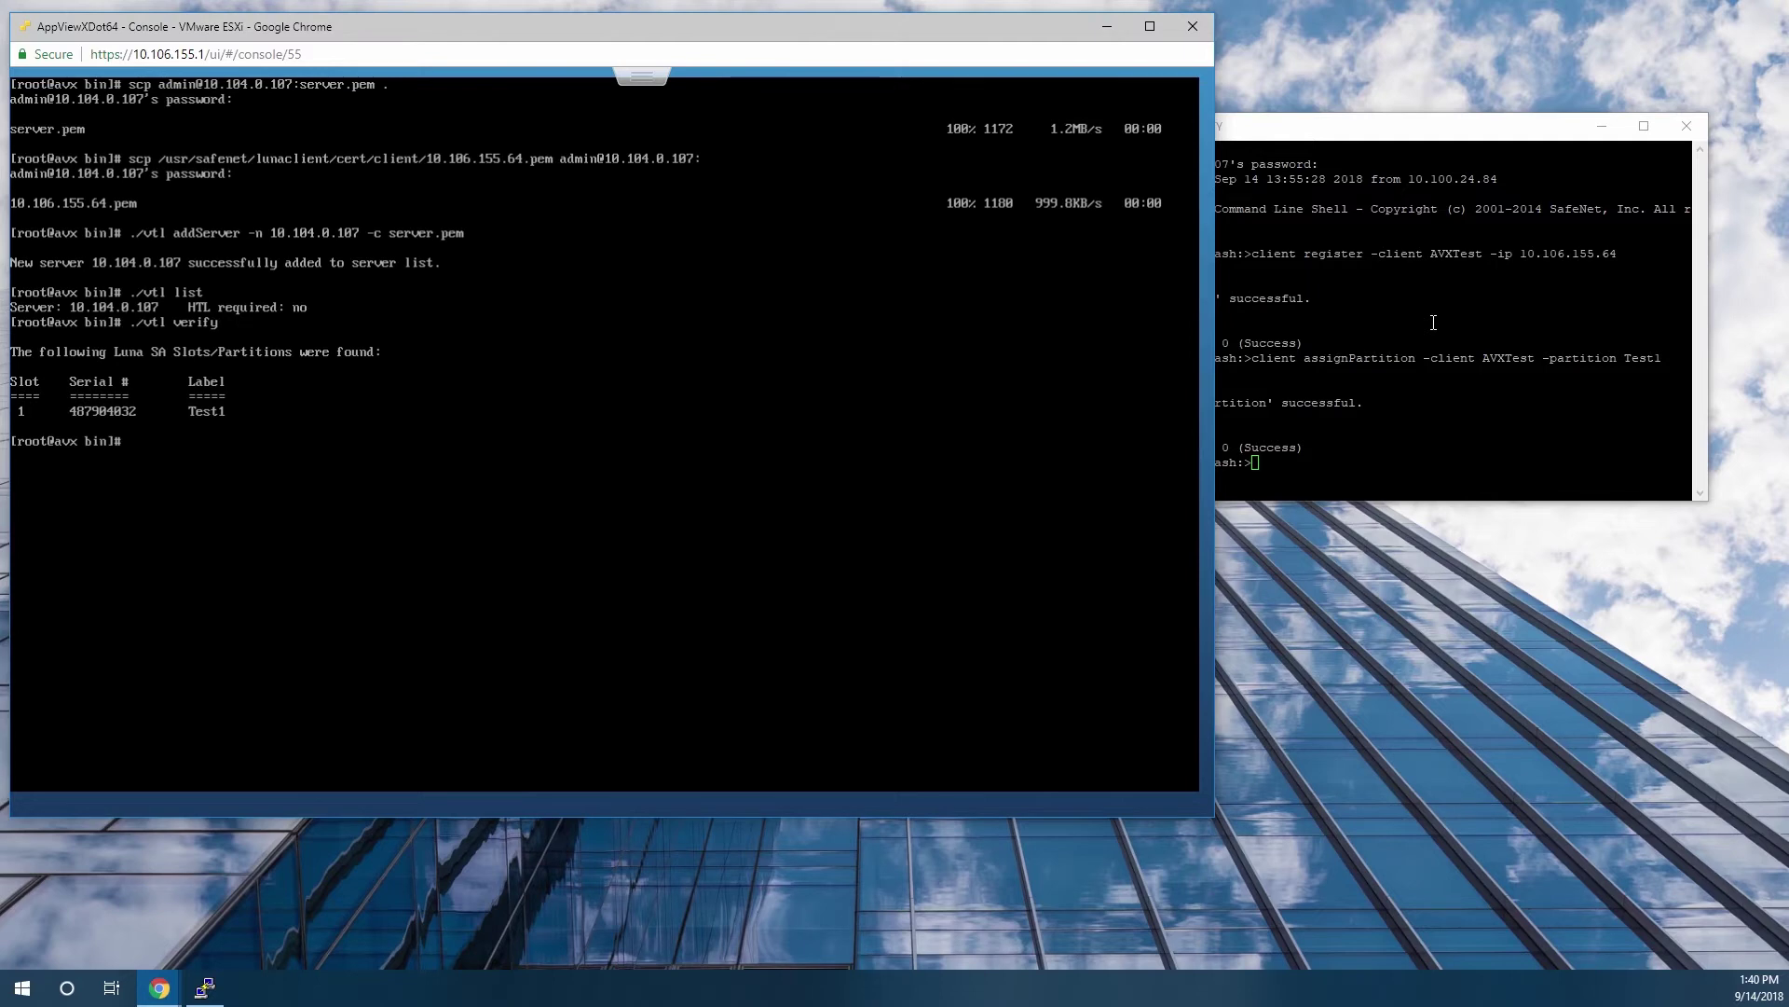
Show the contents of partition Test1 on the HSM, entering the partition password.
{"action": "left_click", "coordinate": [1427, 371]}
{"action": "type", "text": "partition showContents -partition "}
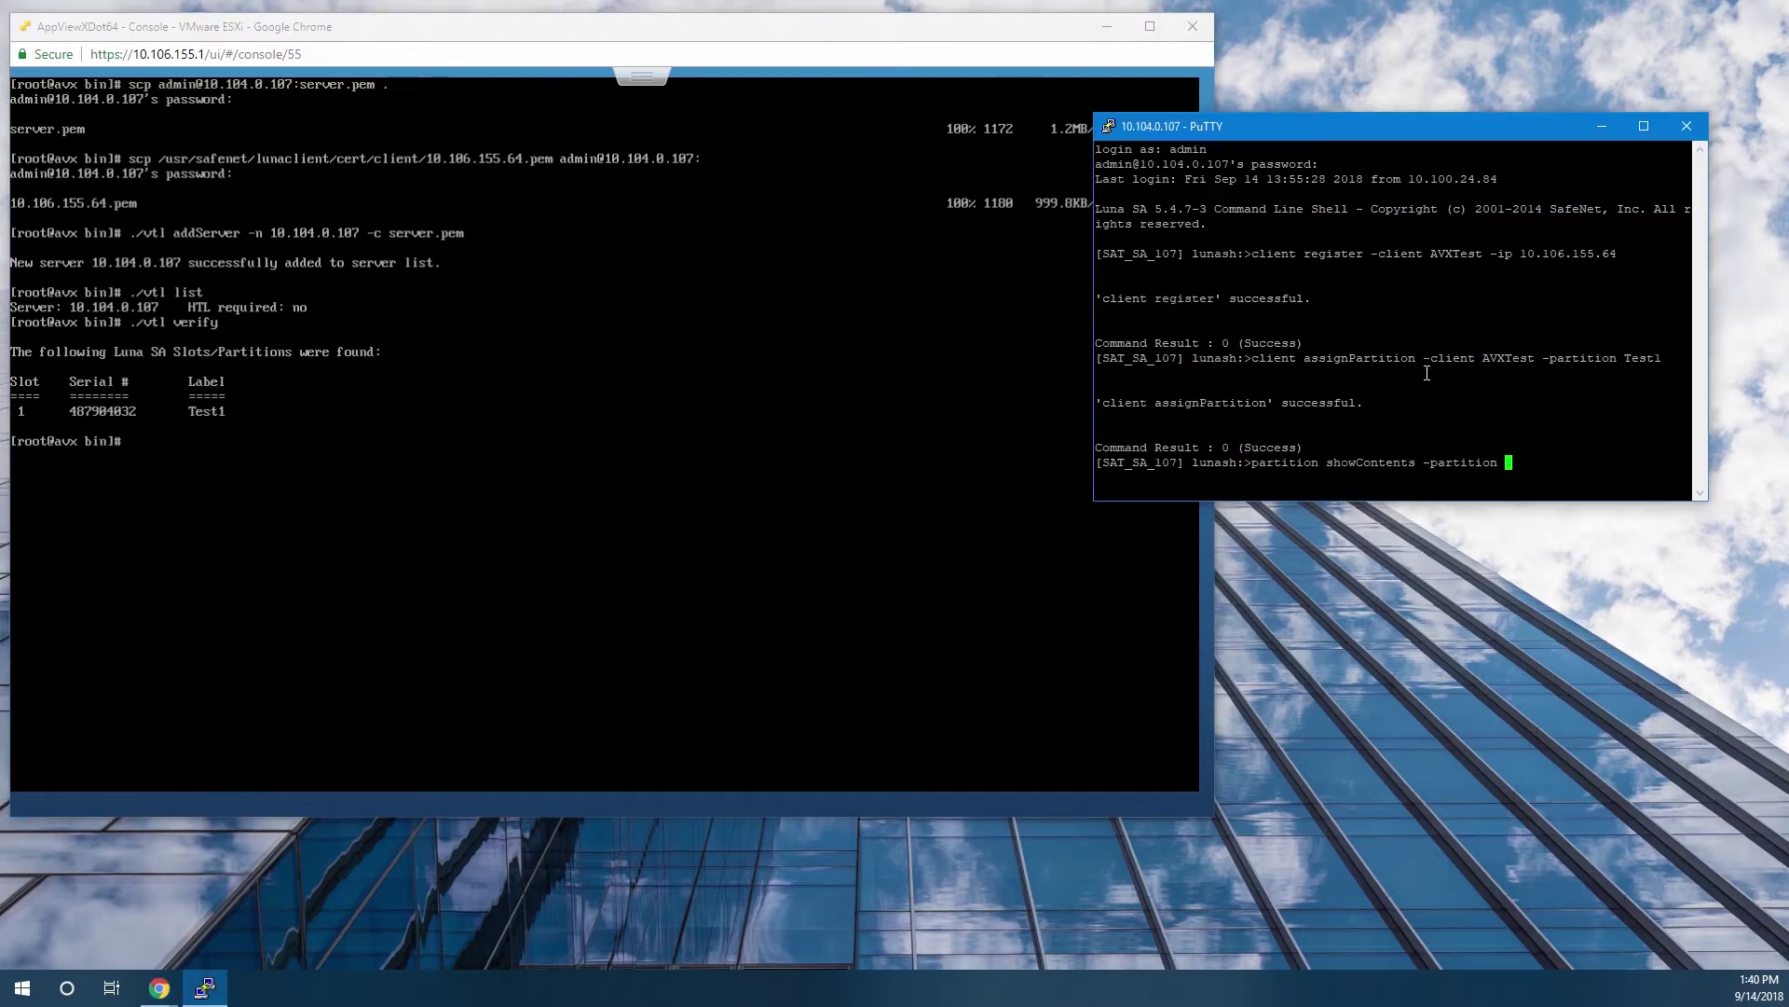
{"action": "type", "text": " Test1"}
{"action": "key", "text": "Return"}
{"action": "type", "text": "*******"}
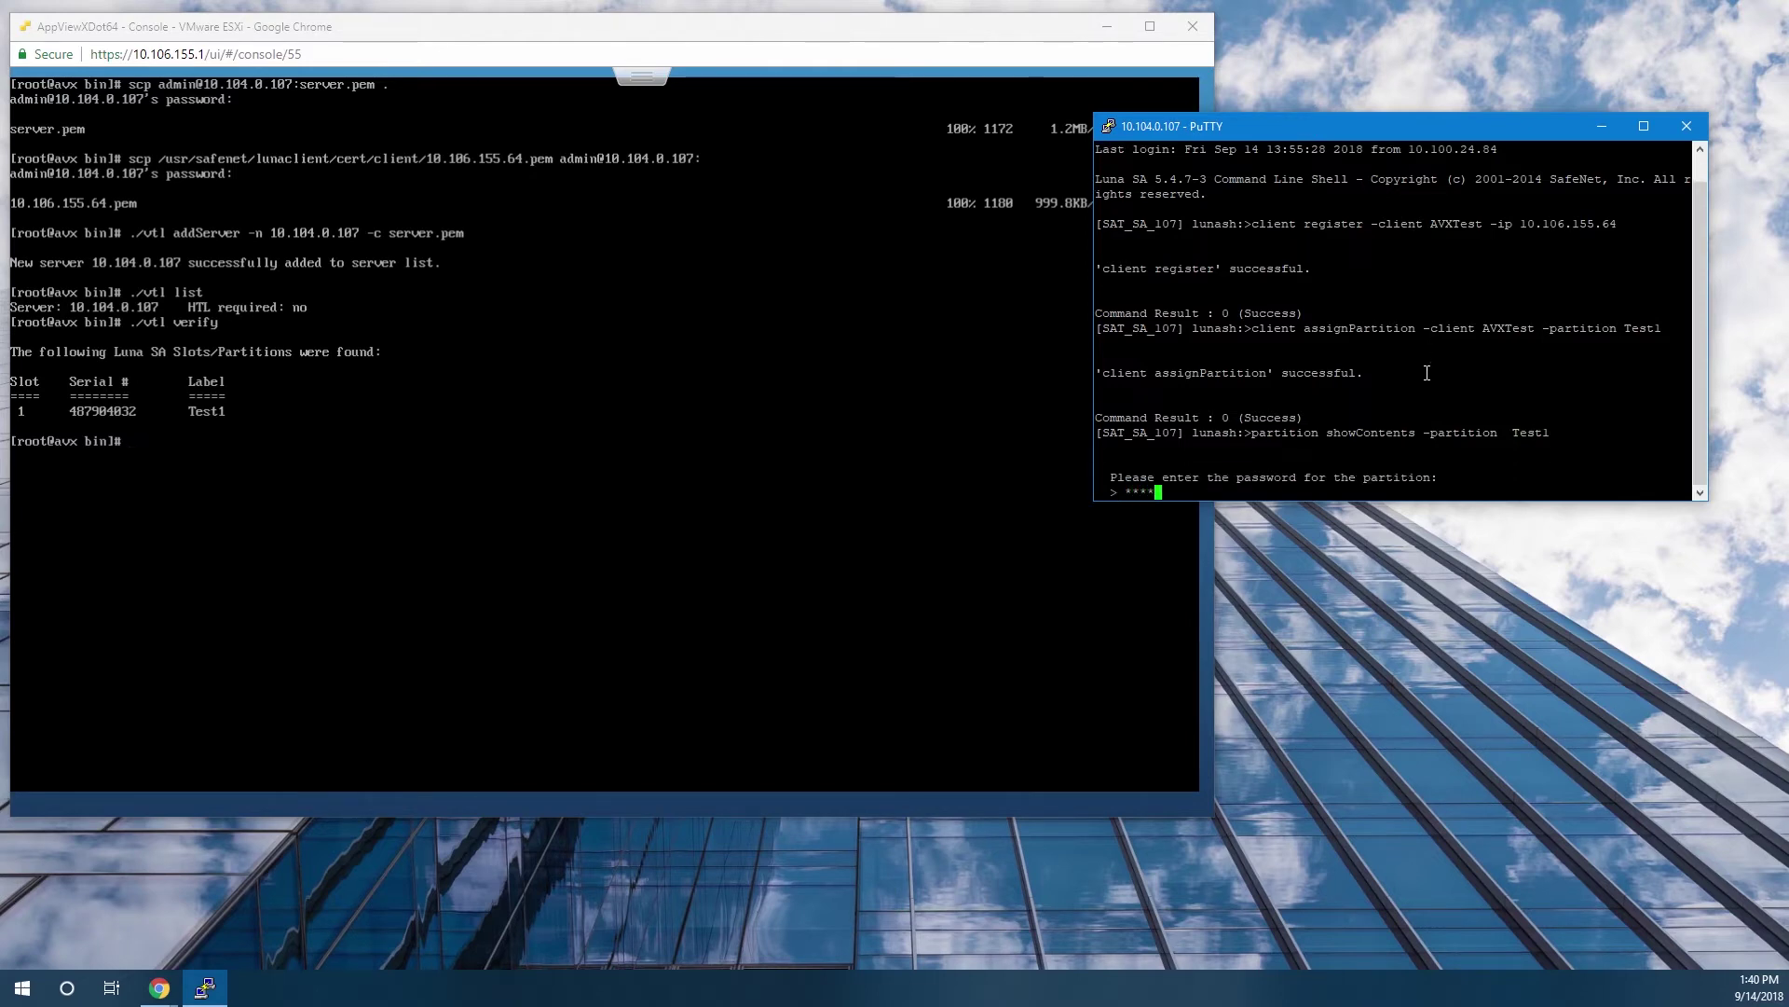
{"action": "type", "text": "**"}
{"action": "key", "text": "Return"}
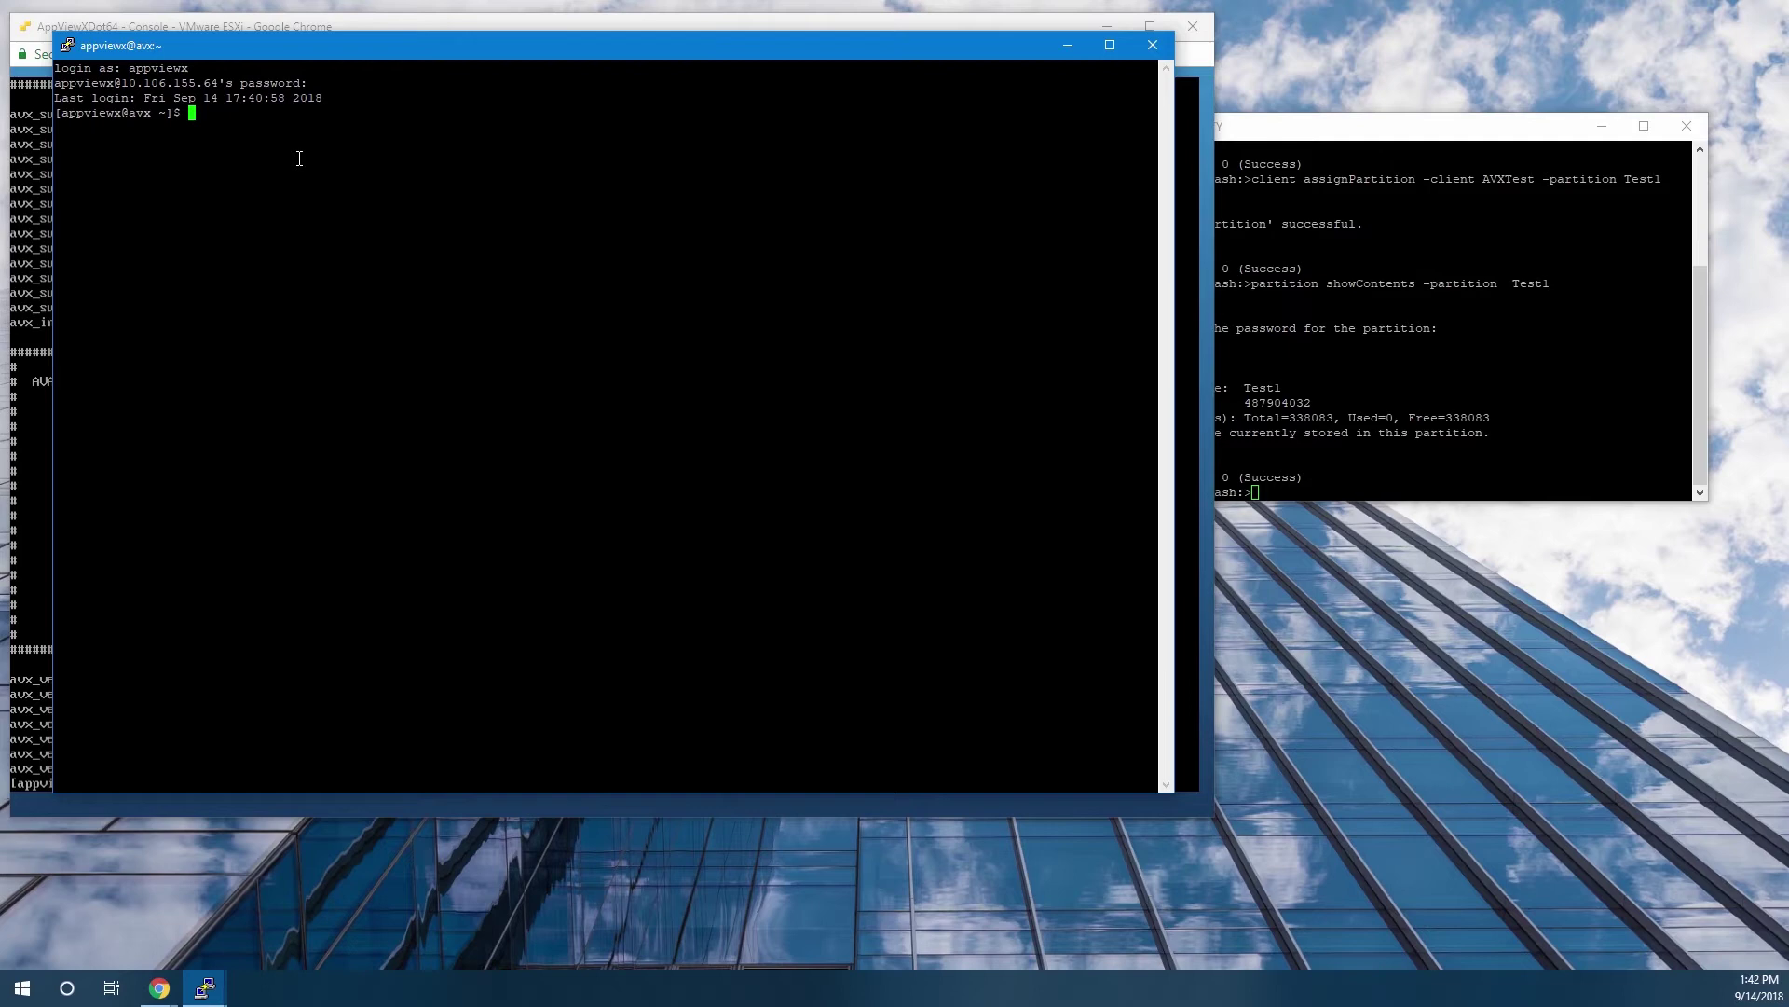
Open installer/appviewx.conf in vi.
{"action": "type", "text": "ns"}
{"action": "key", "text": "Tab"}
{"action": "key", "text": "Return"}
{"action": "type", "text": "ls"}
{"action": "key", "text": "Return"}
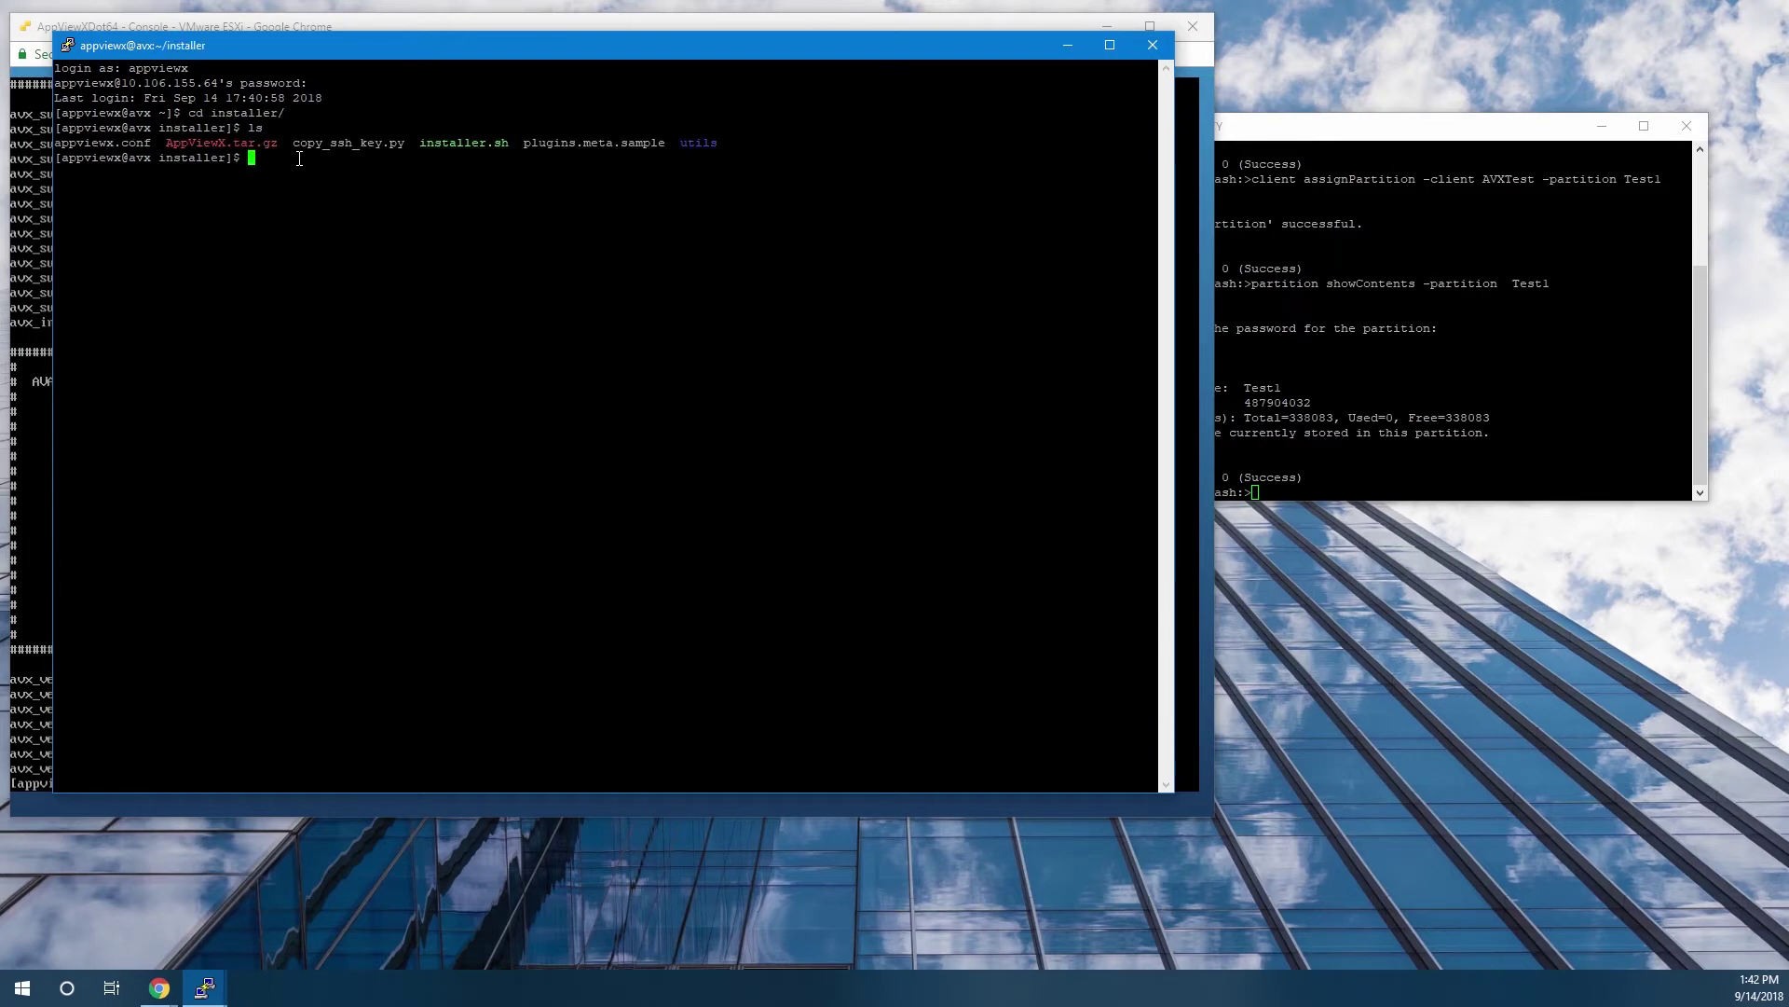
{"action": "type", "text": "vi app"}
{"action": "key", "text": "Tab"}
{"action": "key", "text": "Return"}
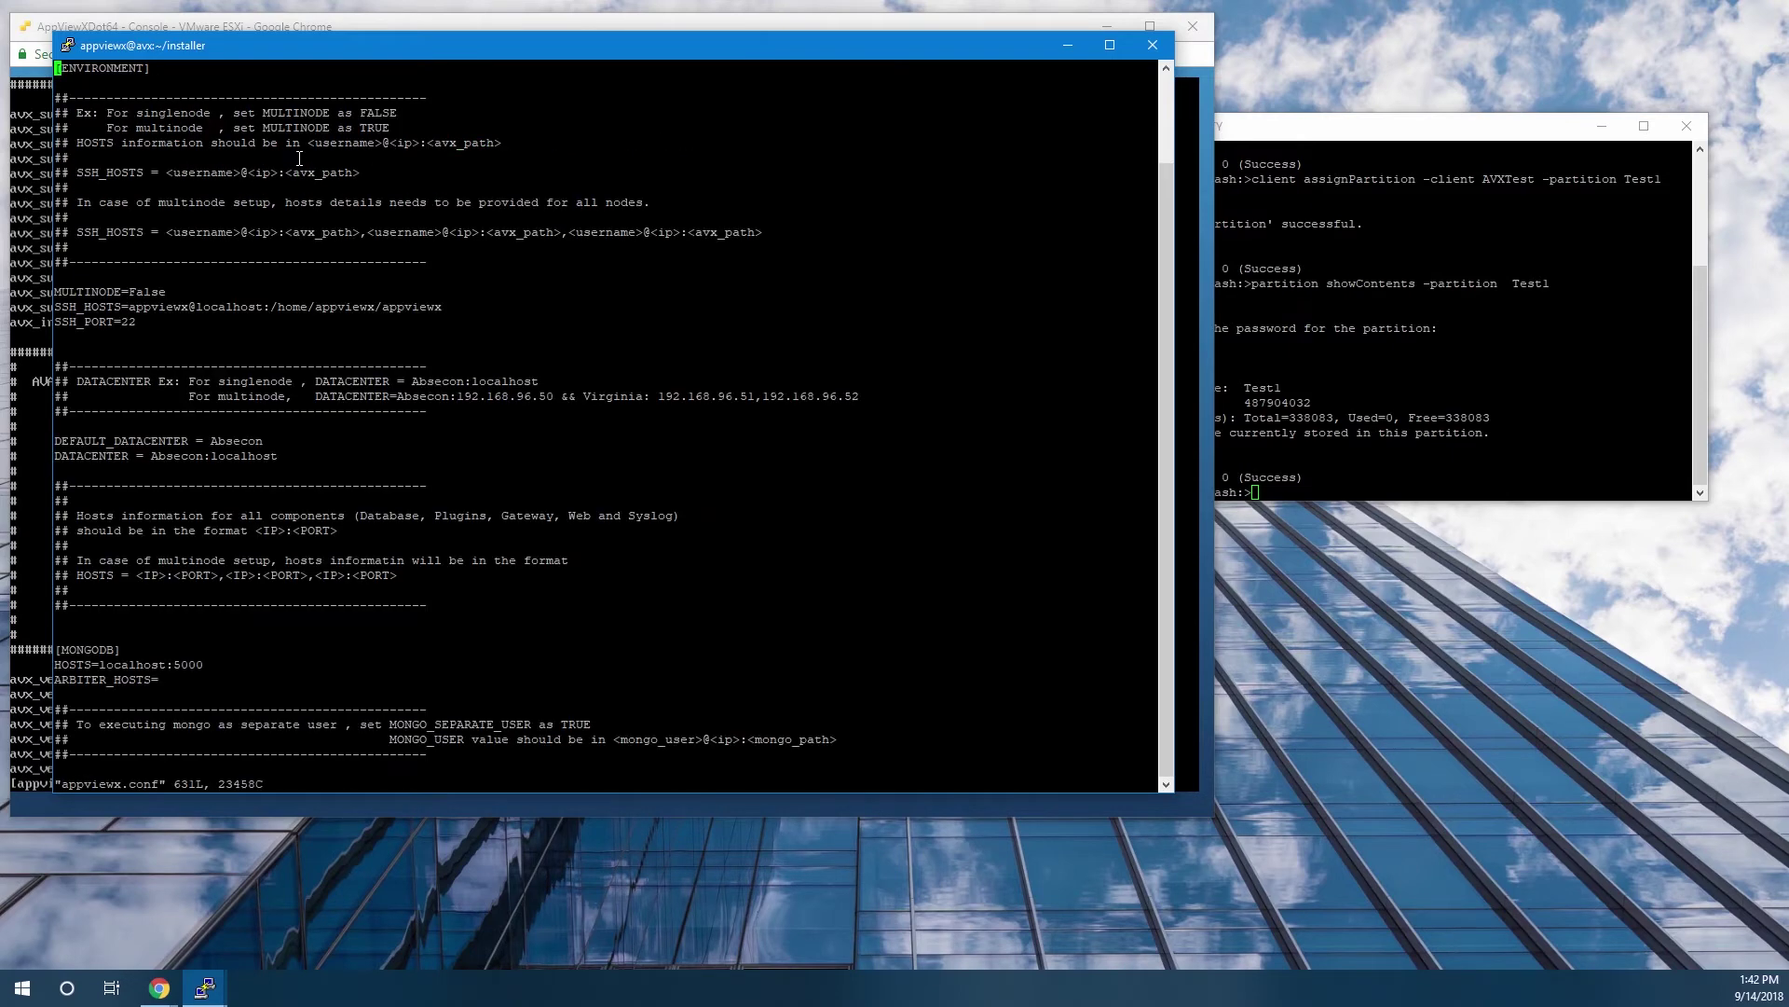
Find the avx_vendor_cert_hsm entry and copy its name into a note.
{"action": "type", "text": "/hsm"}
{"action": "key", "text": "Return"}
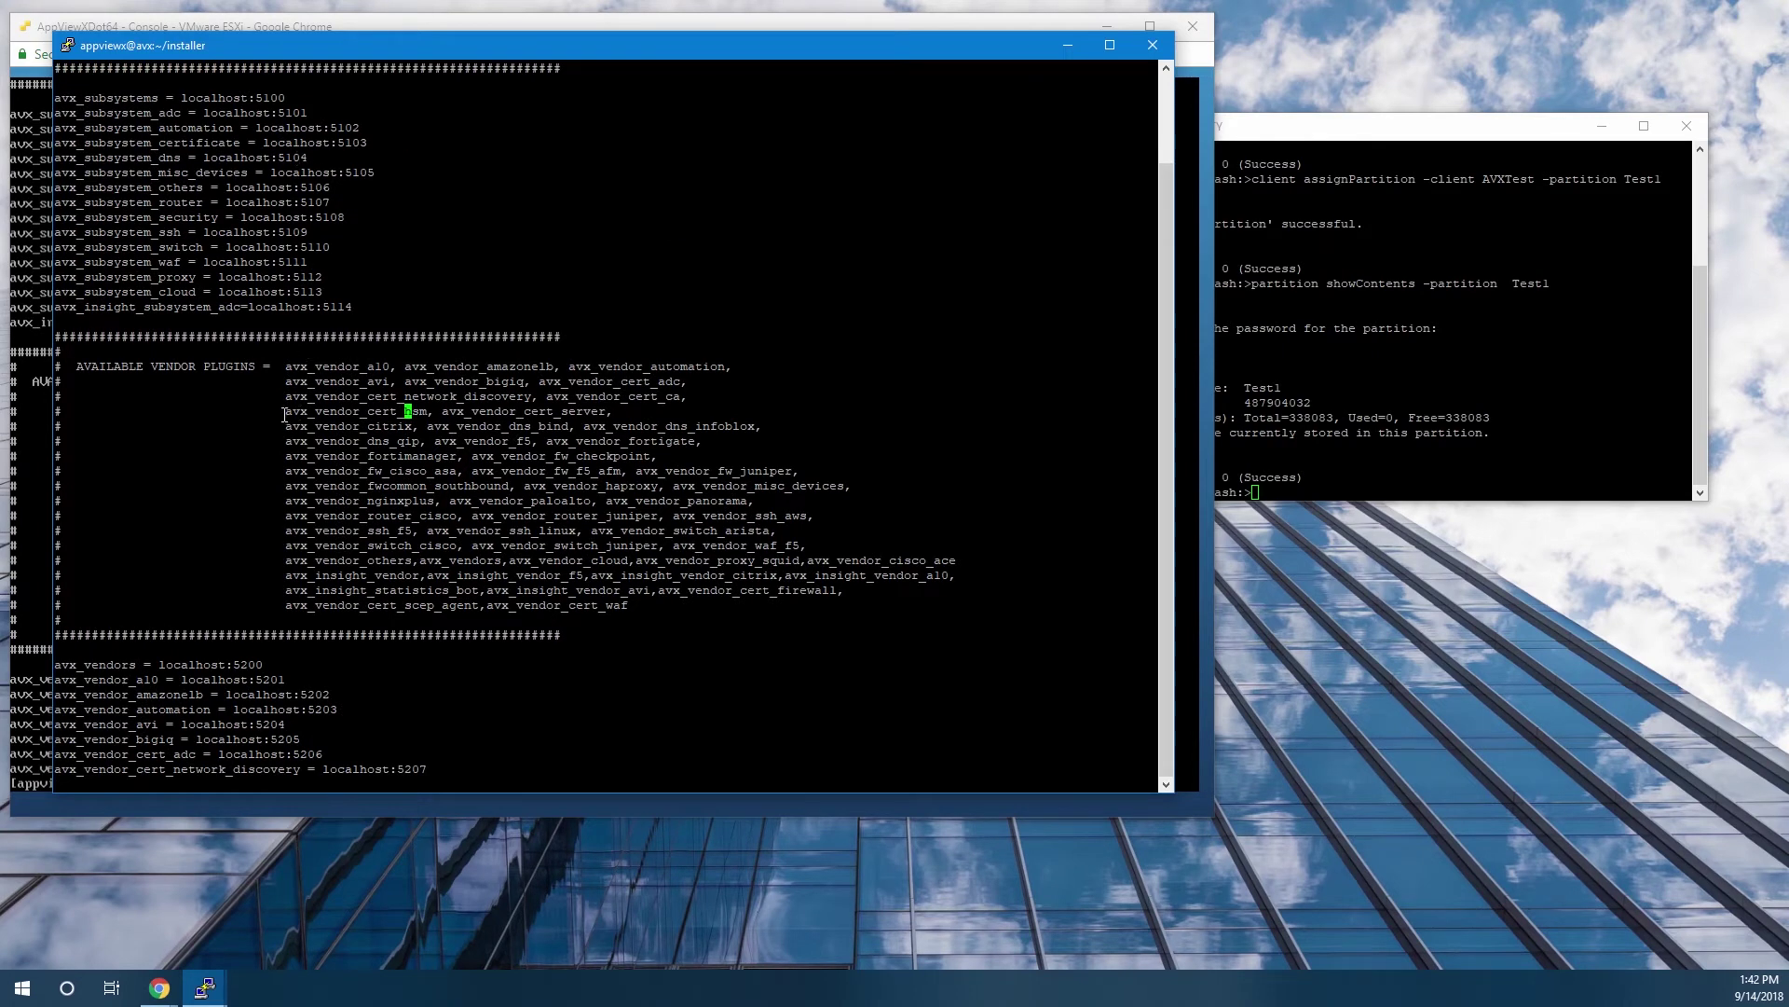
{"action": "left_click_drag", "start_coordinate": [280, 411], "coordinate": [428, 411]}
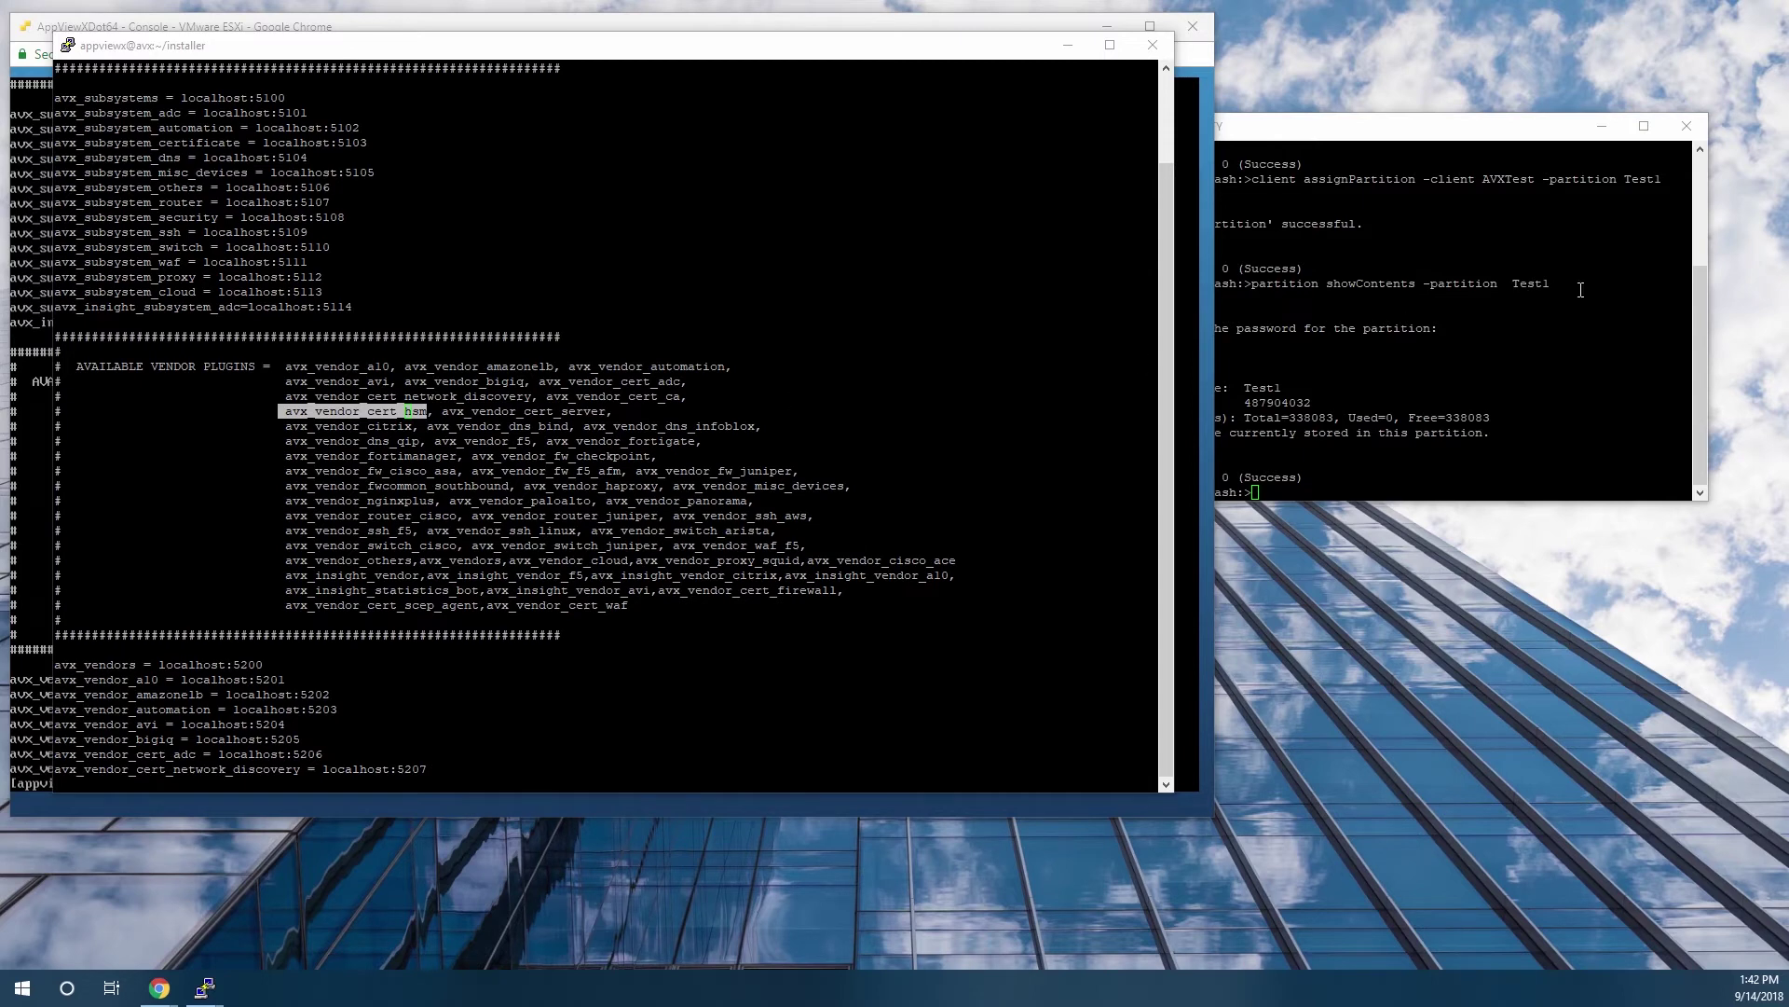
{"action": "right_click", "coordinate": [1196, 677]}
{"action": "left_click", "coordinate": [1239, 746]}
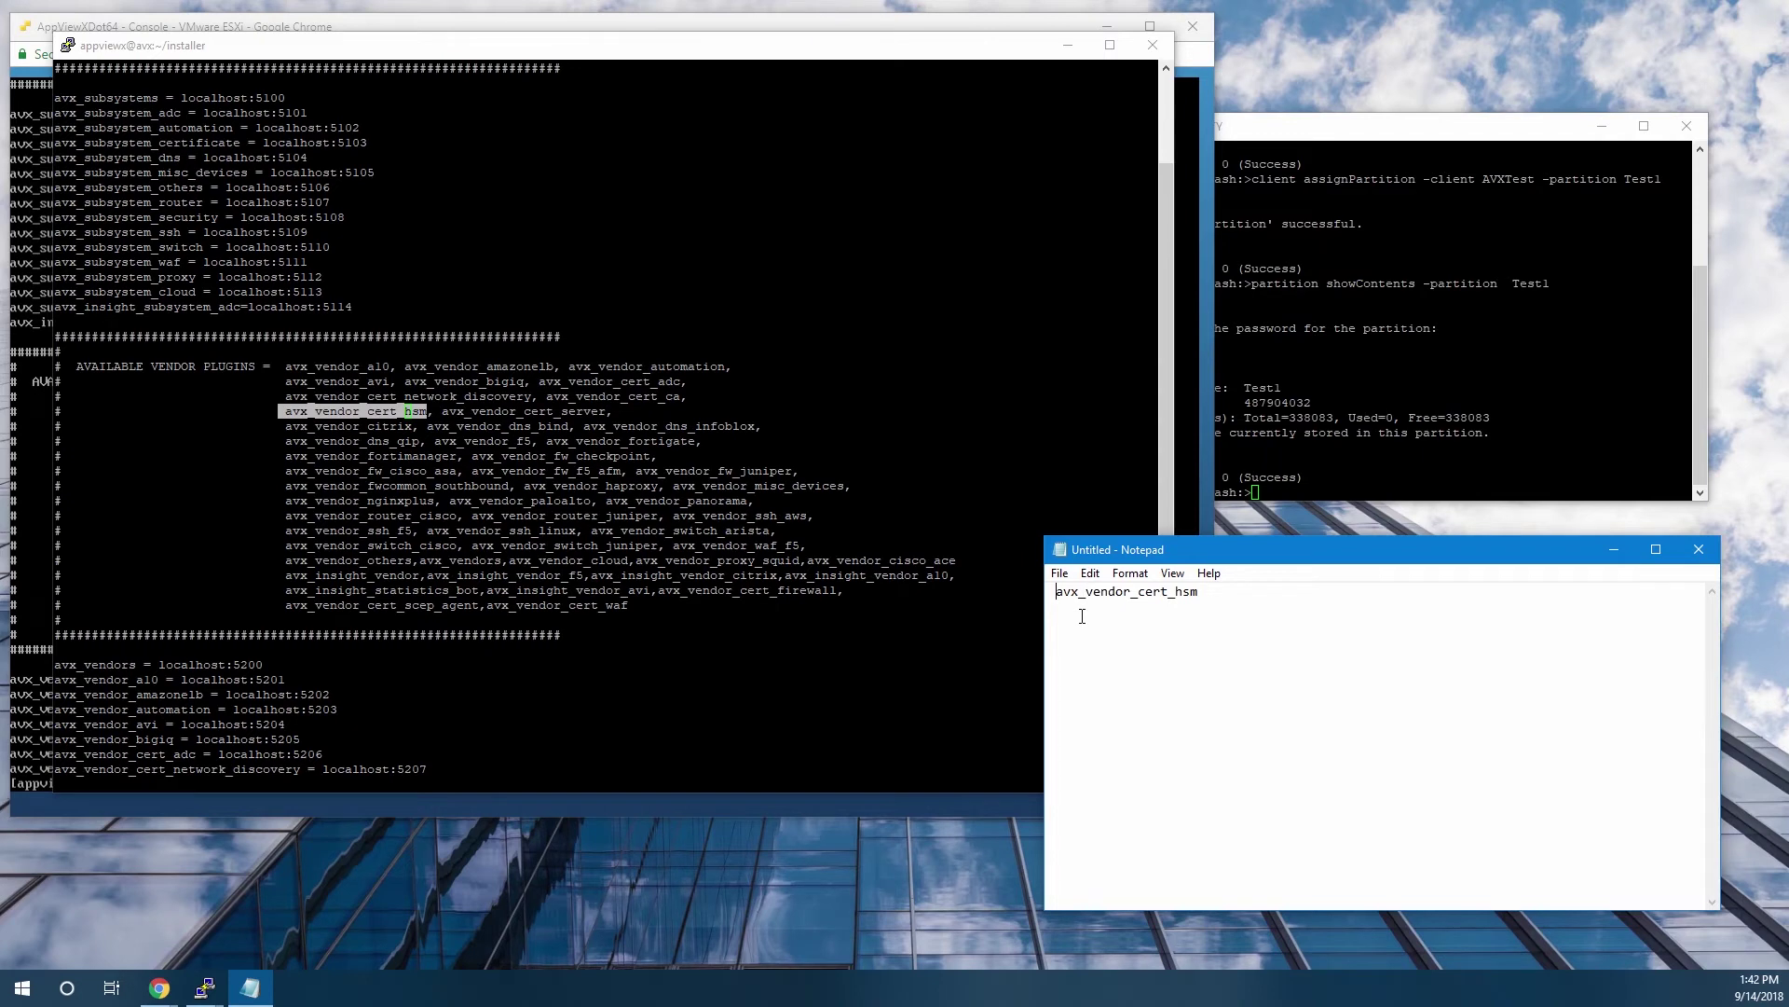
{"action": "left_click", "coordinate": [723, 459]}
Append ',avx_vendor_cert_hsm' to the ENABLED_PLUGINS line and type :wq!
{"action": "type", "text": "/"}
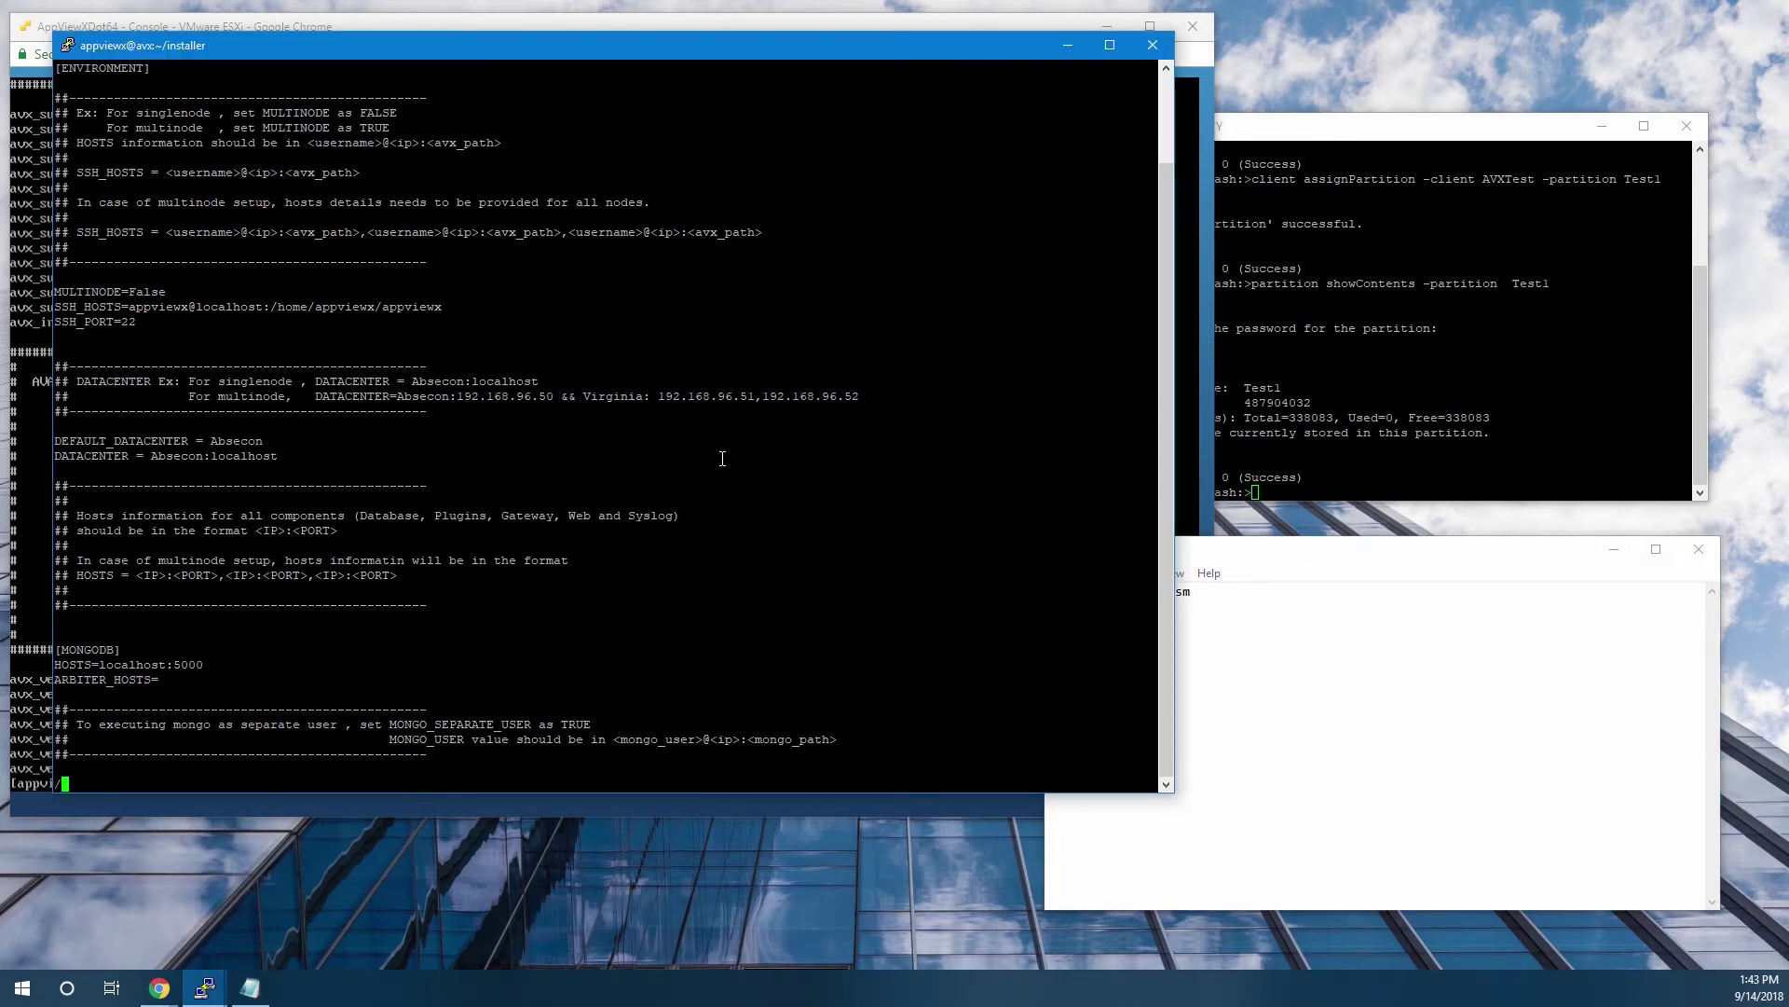
{"action": "type", "text": "ENABLED_PLUGINS"}
{"action": "key", "text": "Return"}
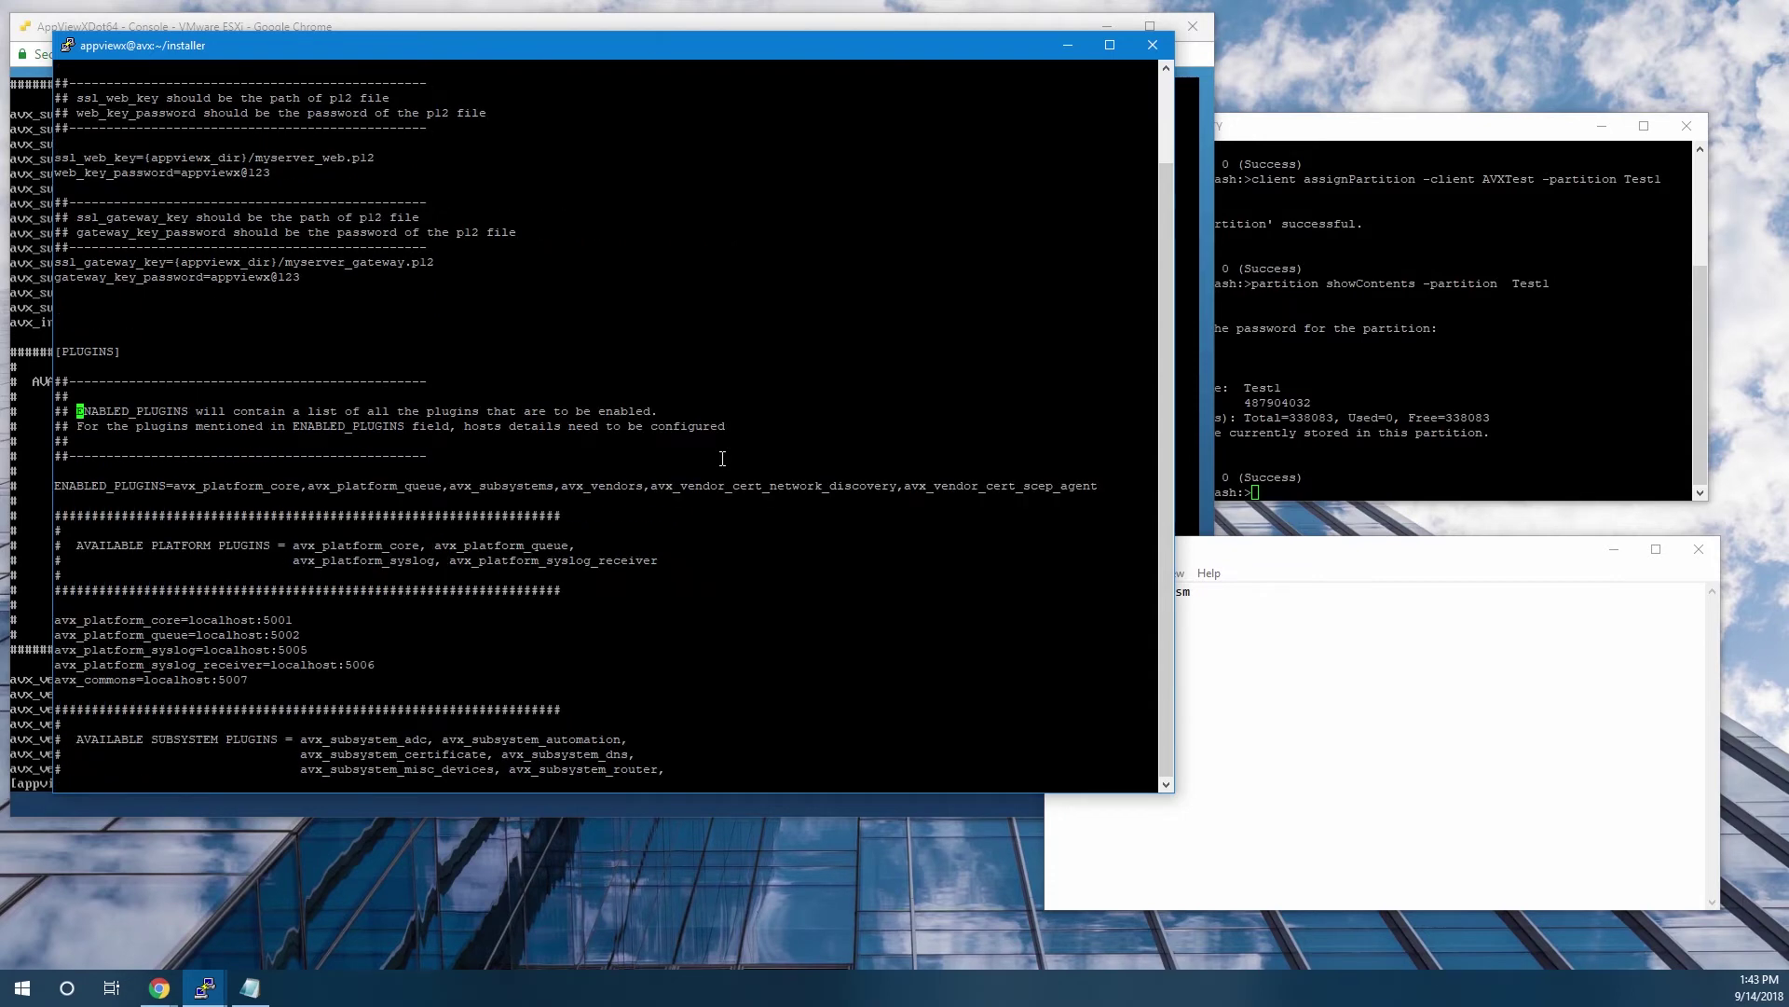
{"action": "key", "text": "n"}
{"action": "key", "text": "n"}
{"action": "key", "text": "shift+a"}
{"action": "type", "text": ","}
{"action": "left_click", "coordinate": [1268, 571]}
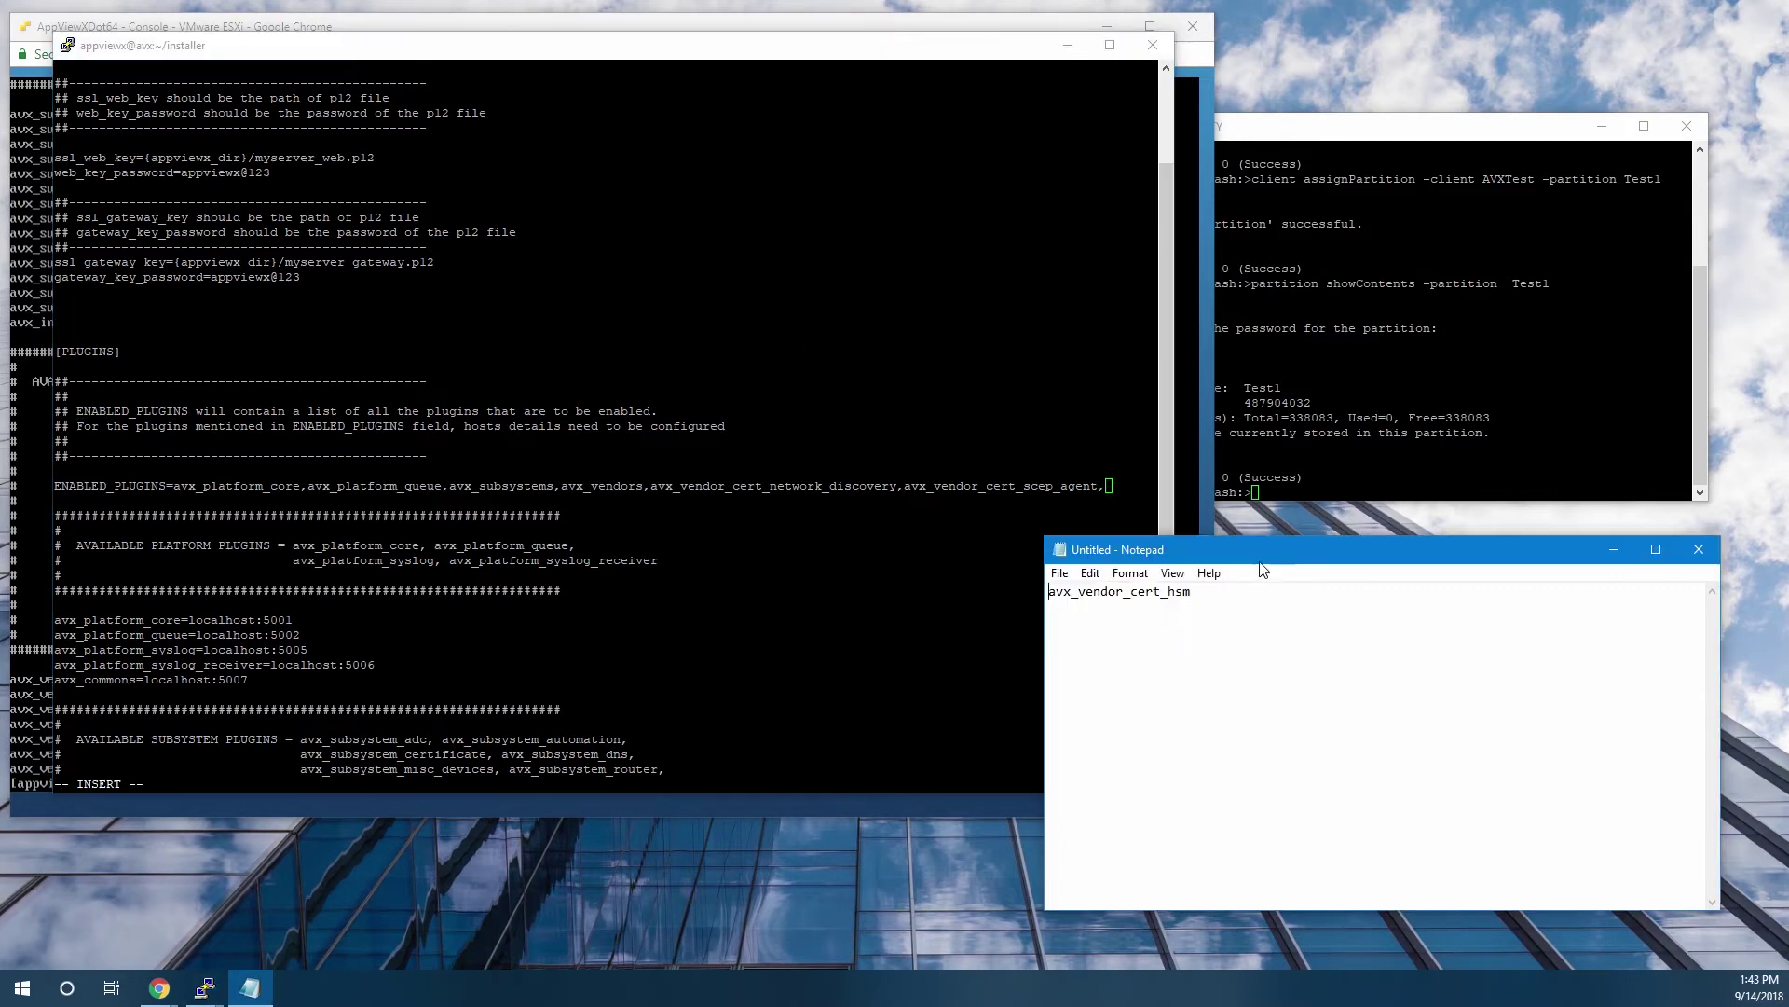
{"action": "left_click_drag", "start_coordinate": [1193, 592], "coordinate": [1034, 598]}
{"action": "key", "text": "ctrl+c"}
{"action": "right_click", "coordinate": [920, 443]}
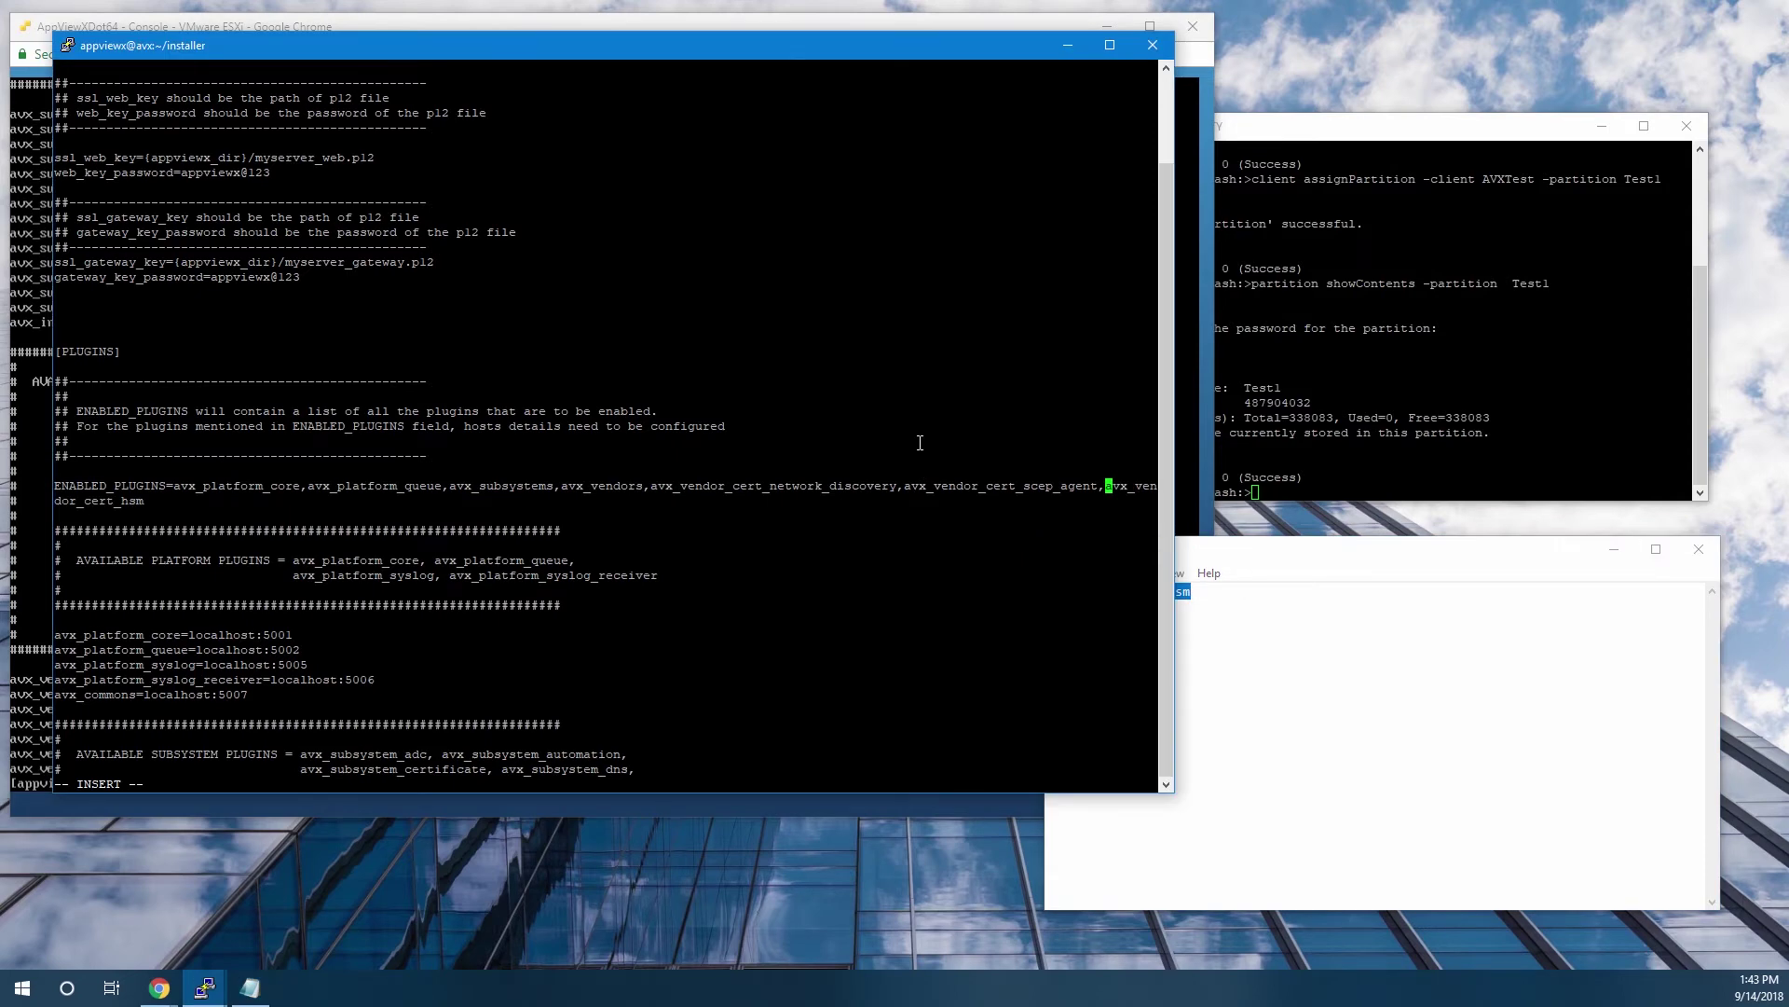
{"action": "key", "text": "Escape"}
{"action": "type", "text": ":wq!"}
Save appviewx.conf and run ./installer.sh choosing option 1, Fresh Installation.
{"action": "key", "text": "Return"}
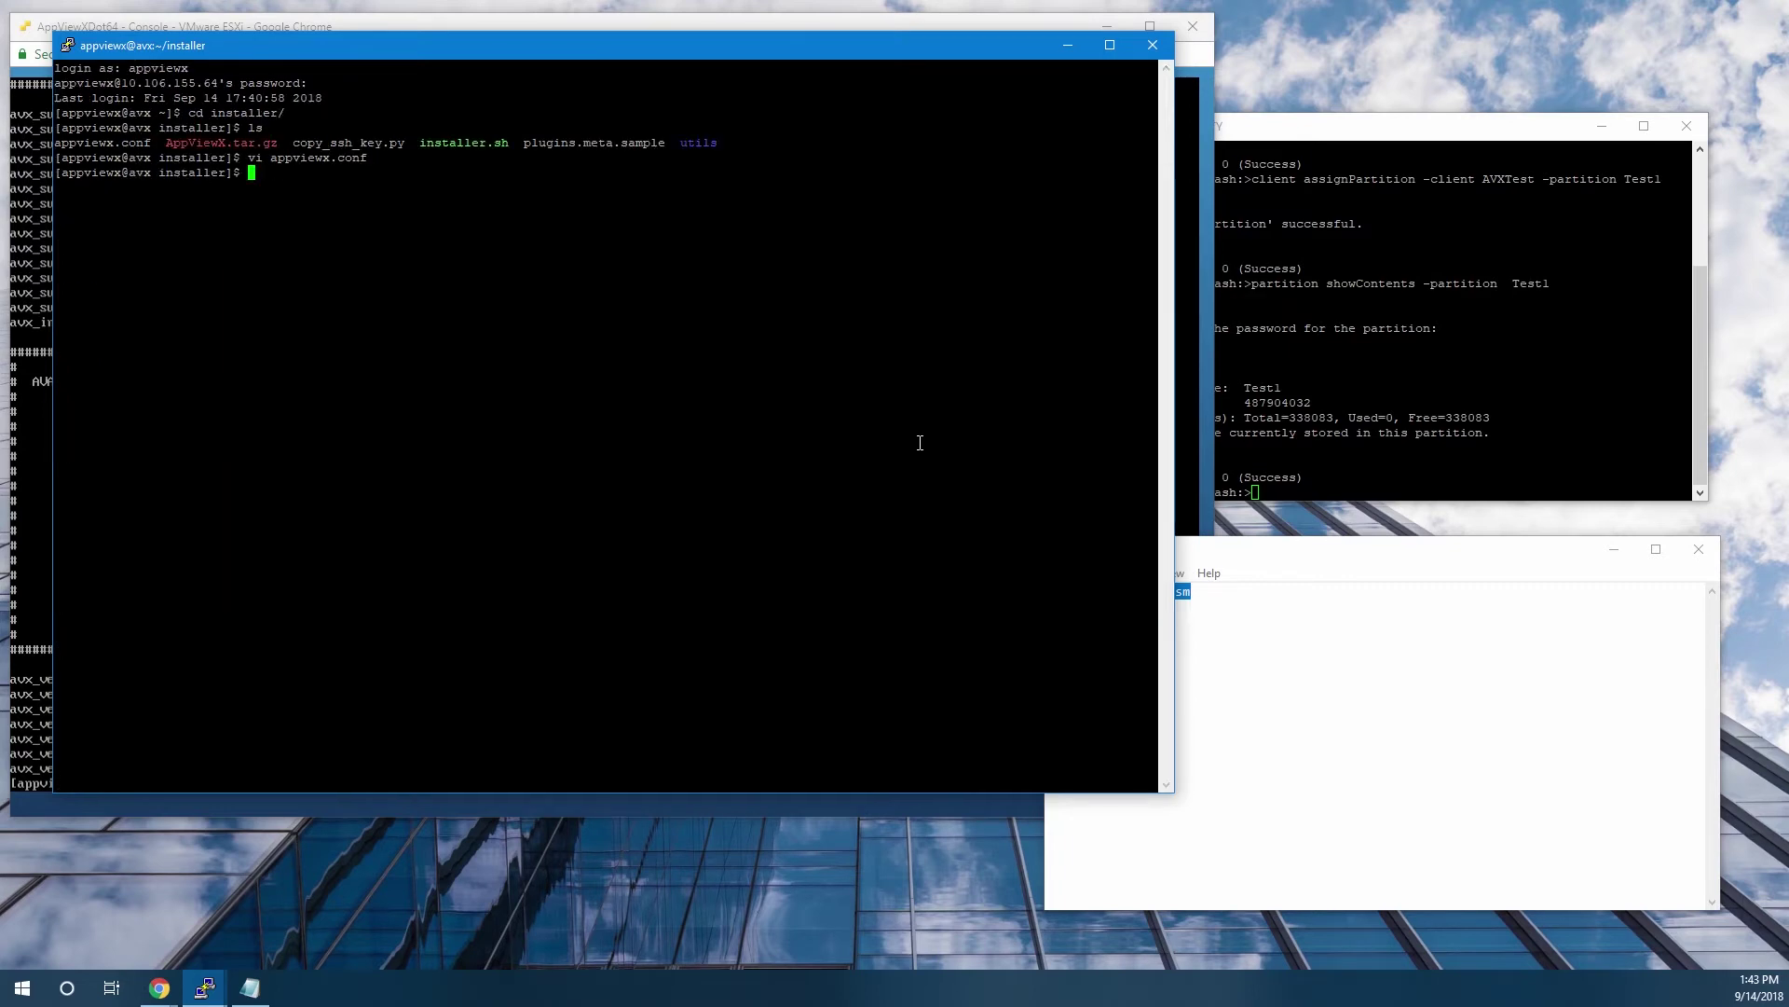
{"action": "type", "text": "./installer."}
{"action": "key", "text": "Tab"}
{"action": "key", "text": "Return"}
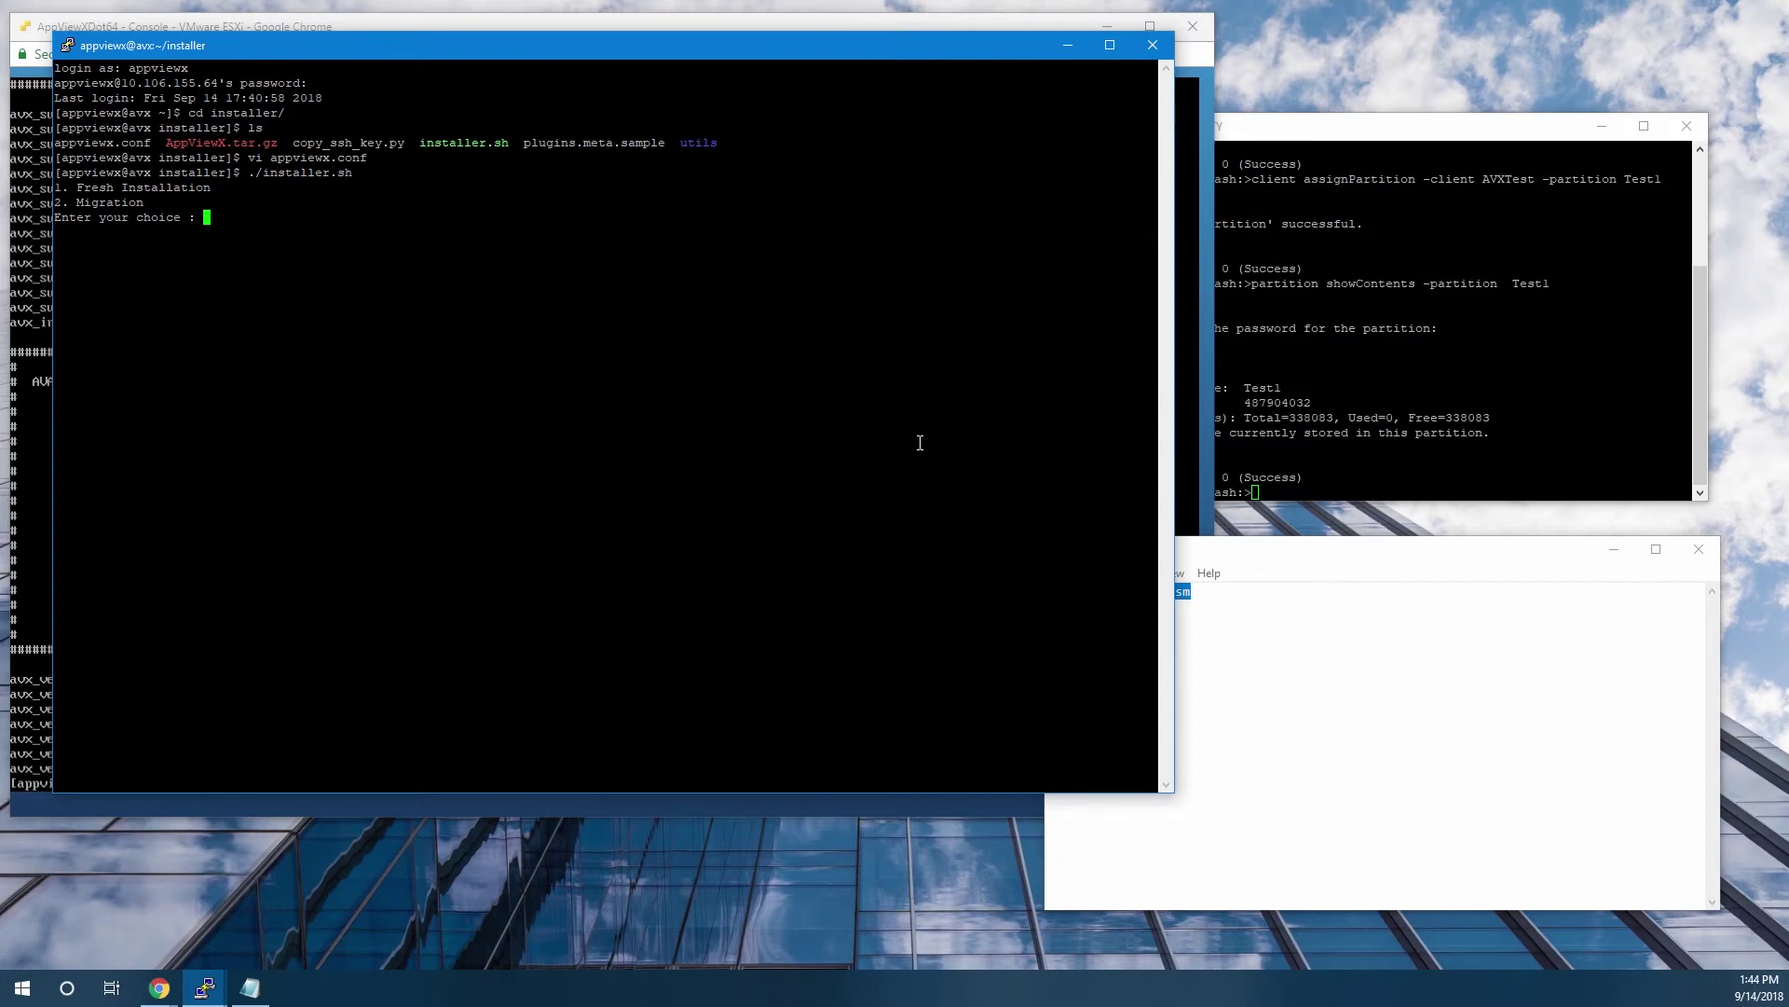
{"action": "type", "text": "1"}
{"action": "key", "text": "Return"}
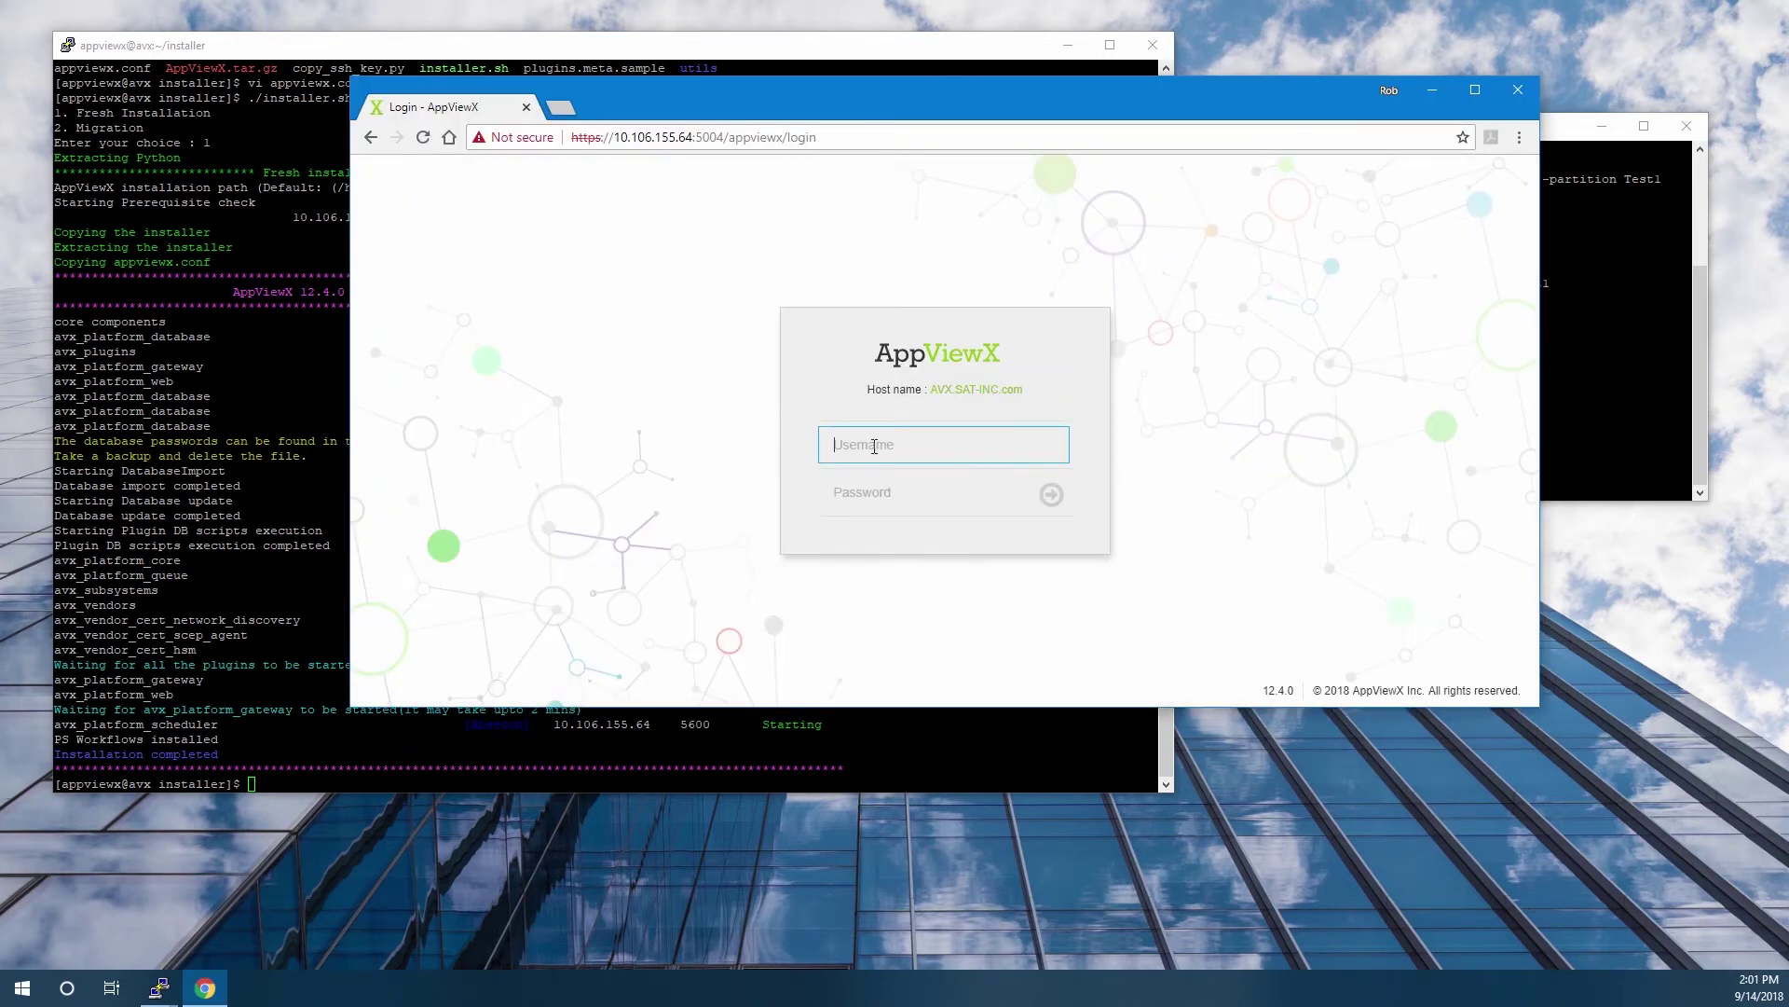
Sign in to AppViewX with the admin username and password, then enlarge the browser window.
{"action": "type", "text": "admin"}
{"action": "key", "text": "Tab"}
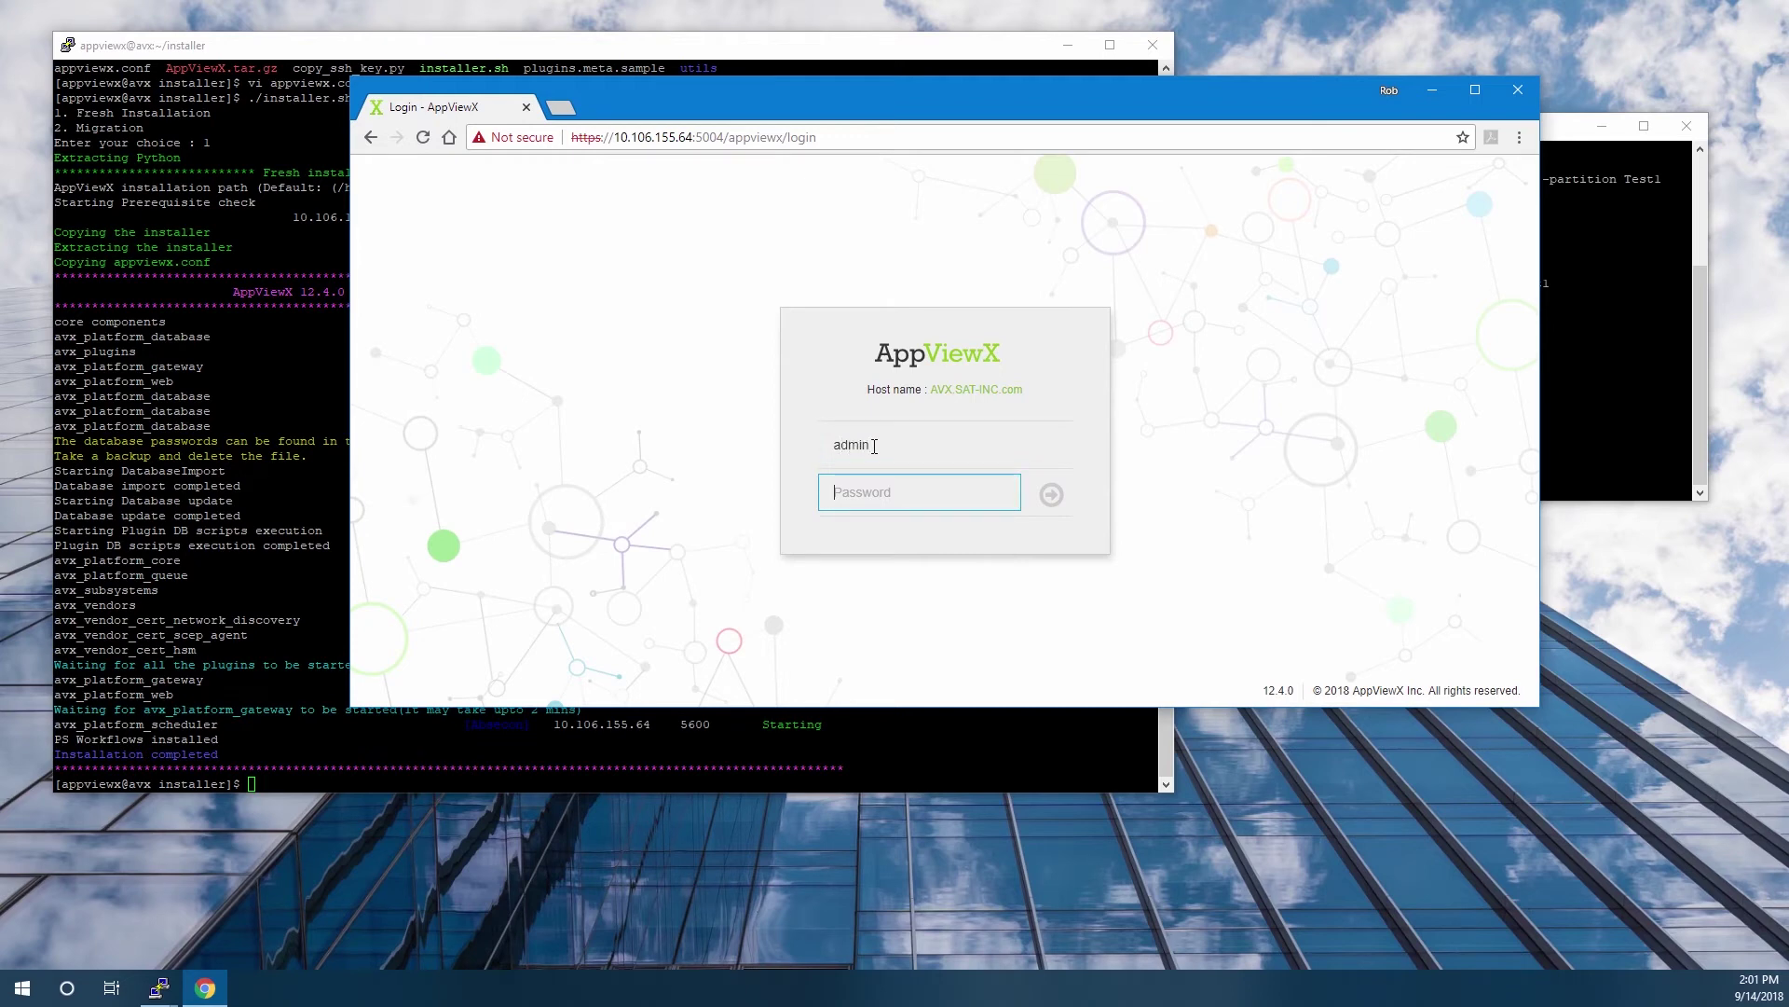
{"action": "type", "text": "••••••••••••"}
{"action": "key", "text": "Return"}
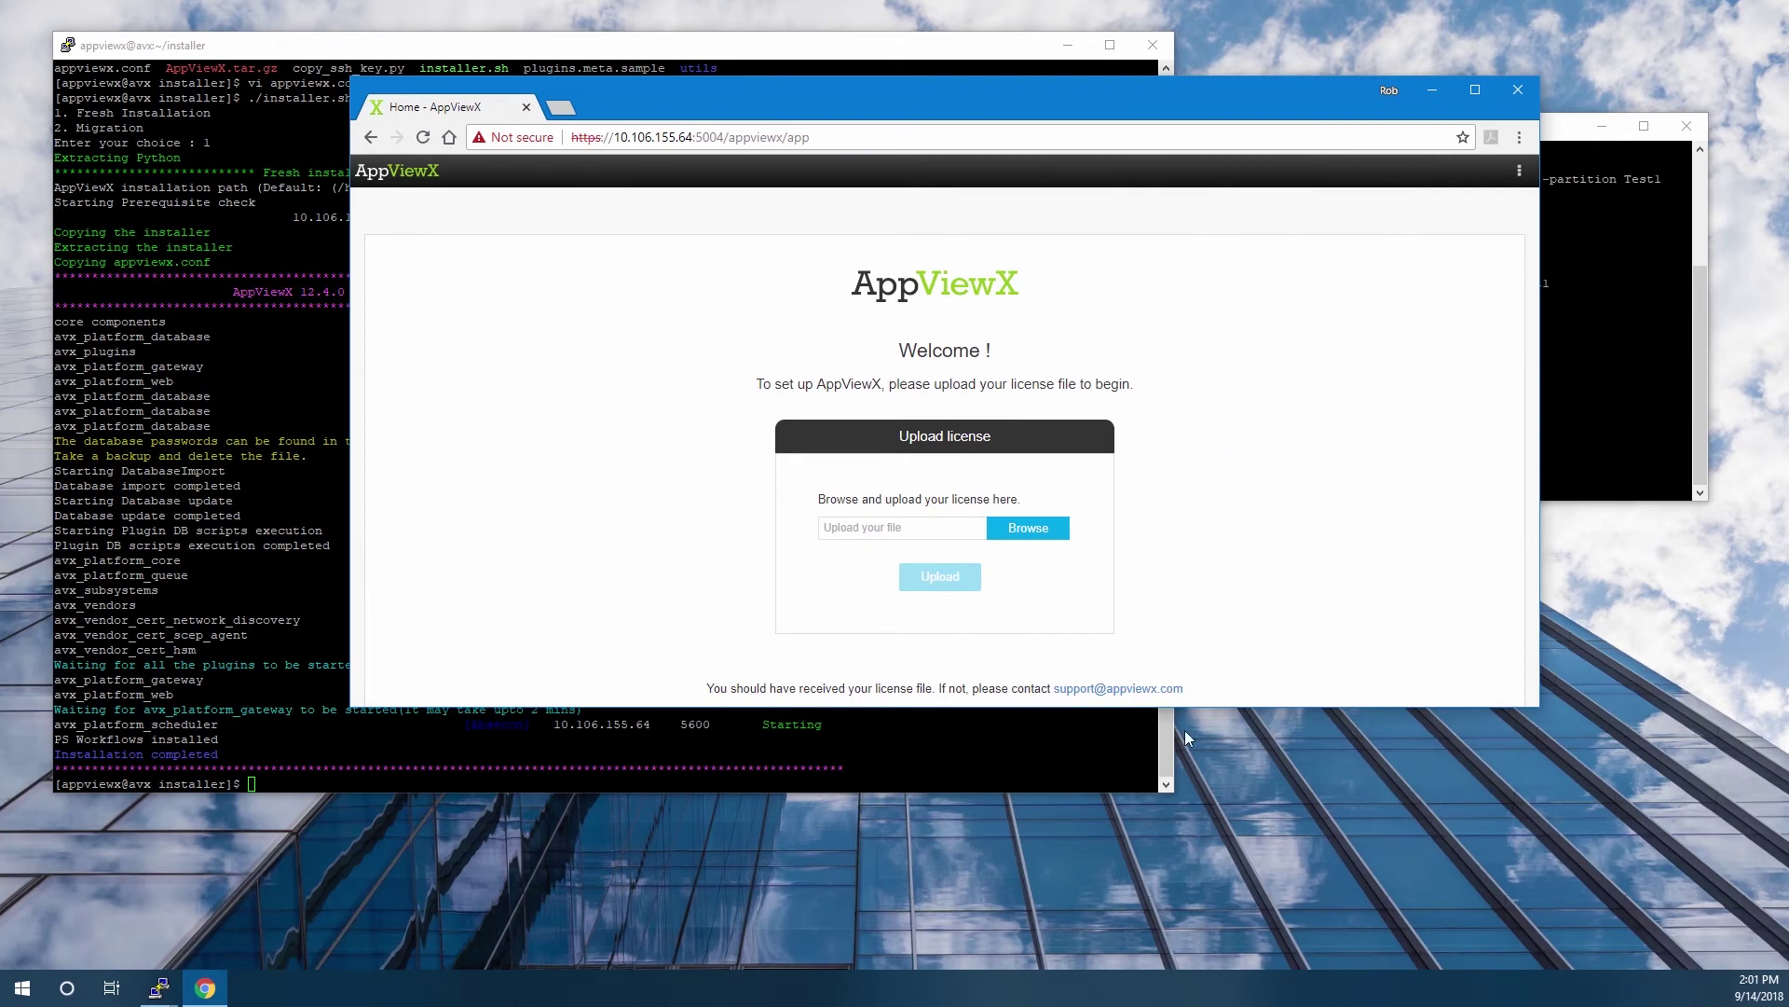
{"action": "left_click_drag", "start_coordinate": [1199, 705], "coordinate": [1180, 817]}
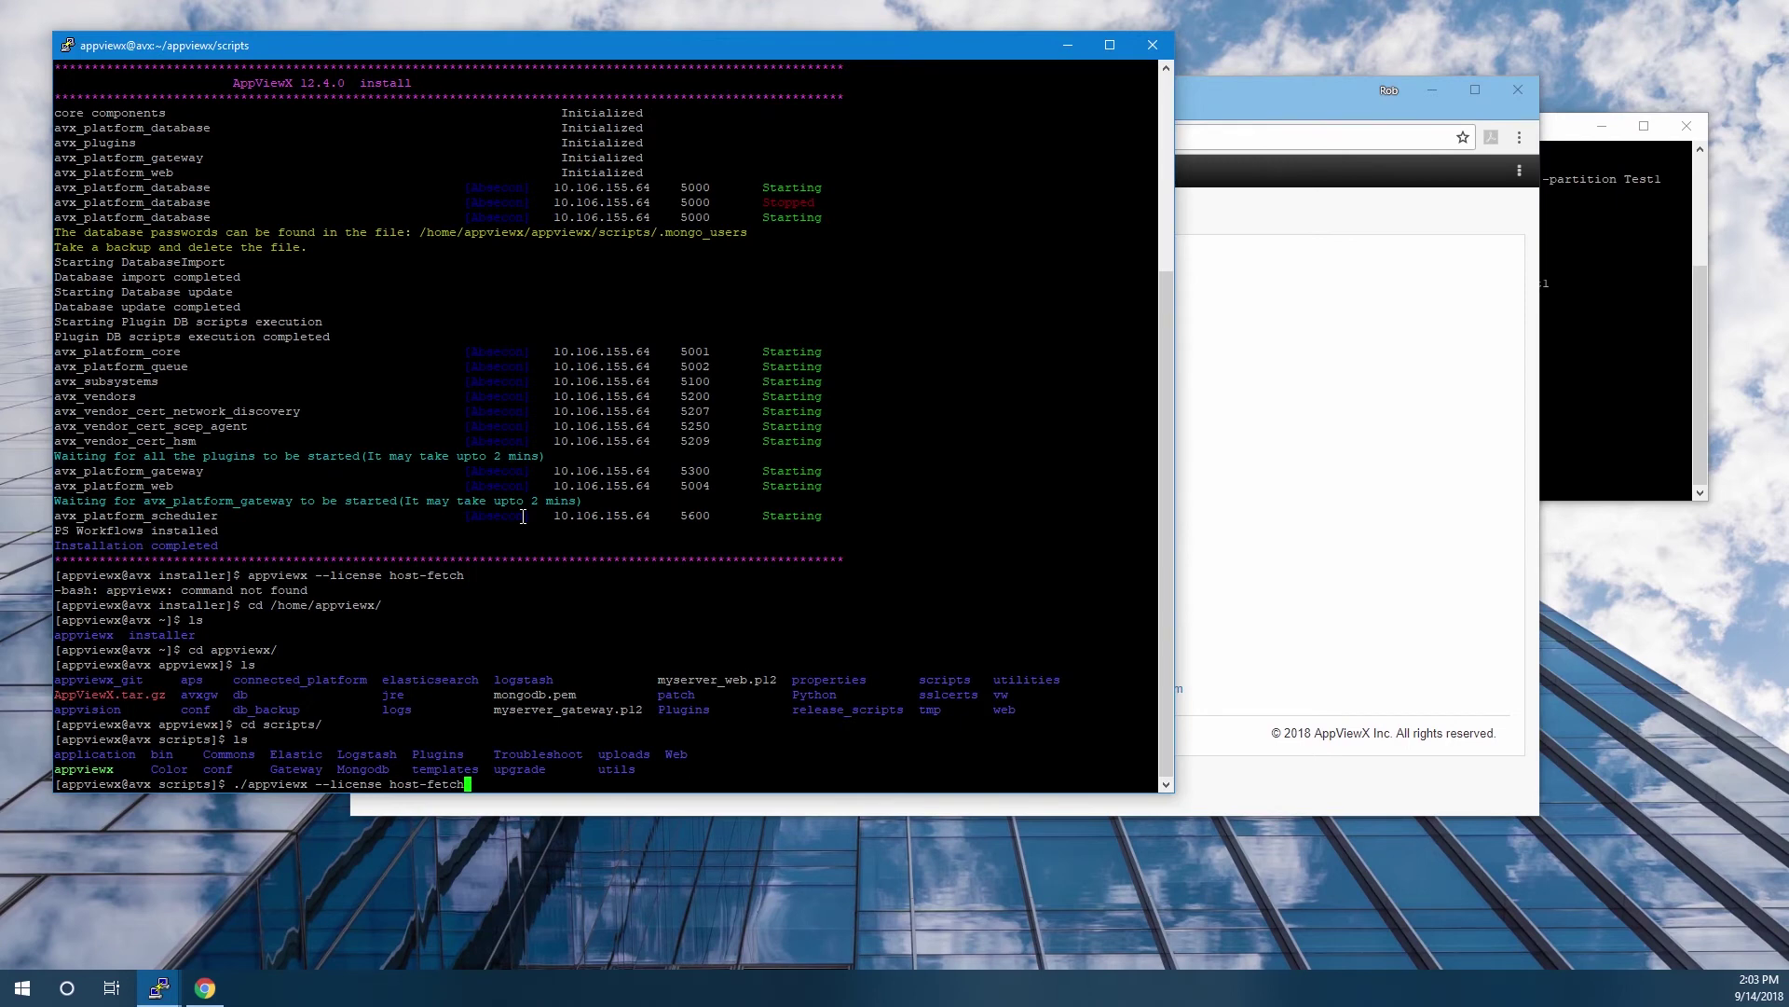
Fetch the license host name AVX.SAT-INC.com, then upload the AppViewX_License file on the Welcome page.
{"action": "key", "text": "Return"}
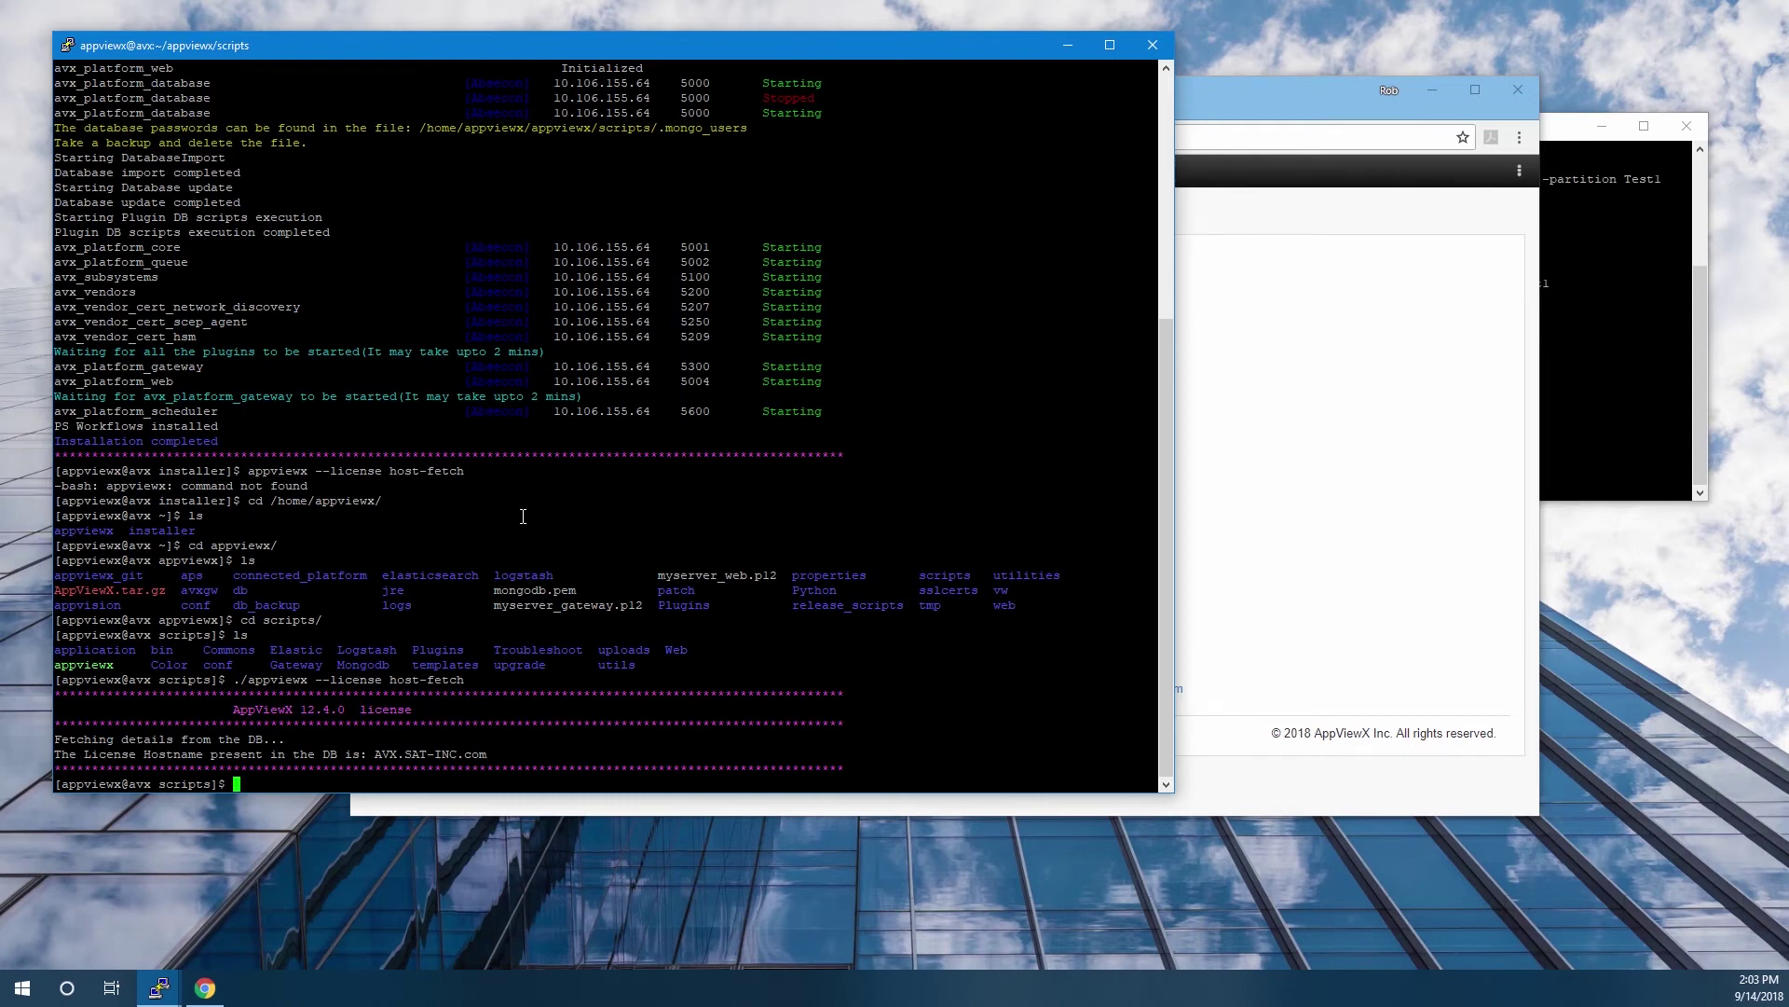
{"action": "left_click", "coordinate": [1318, 366]}
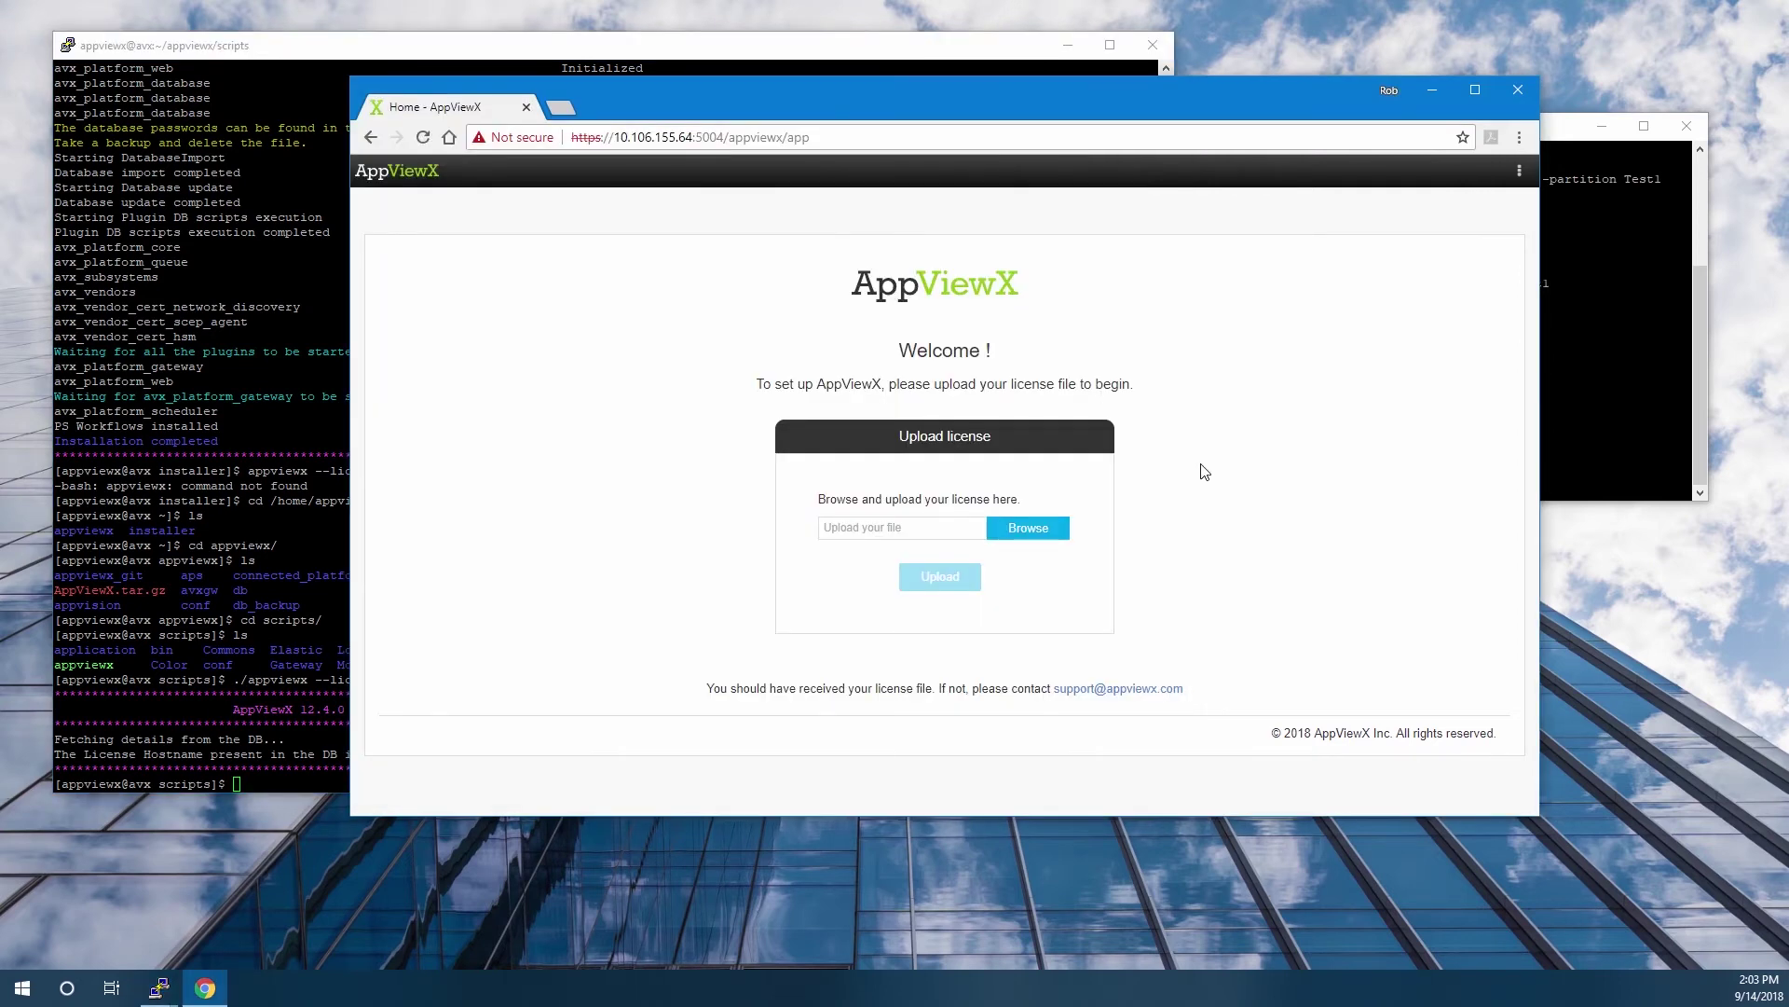
{"action": "left_click", "coordinate": [1026, 527]}
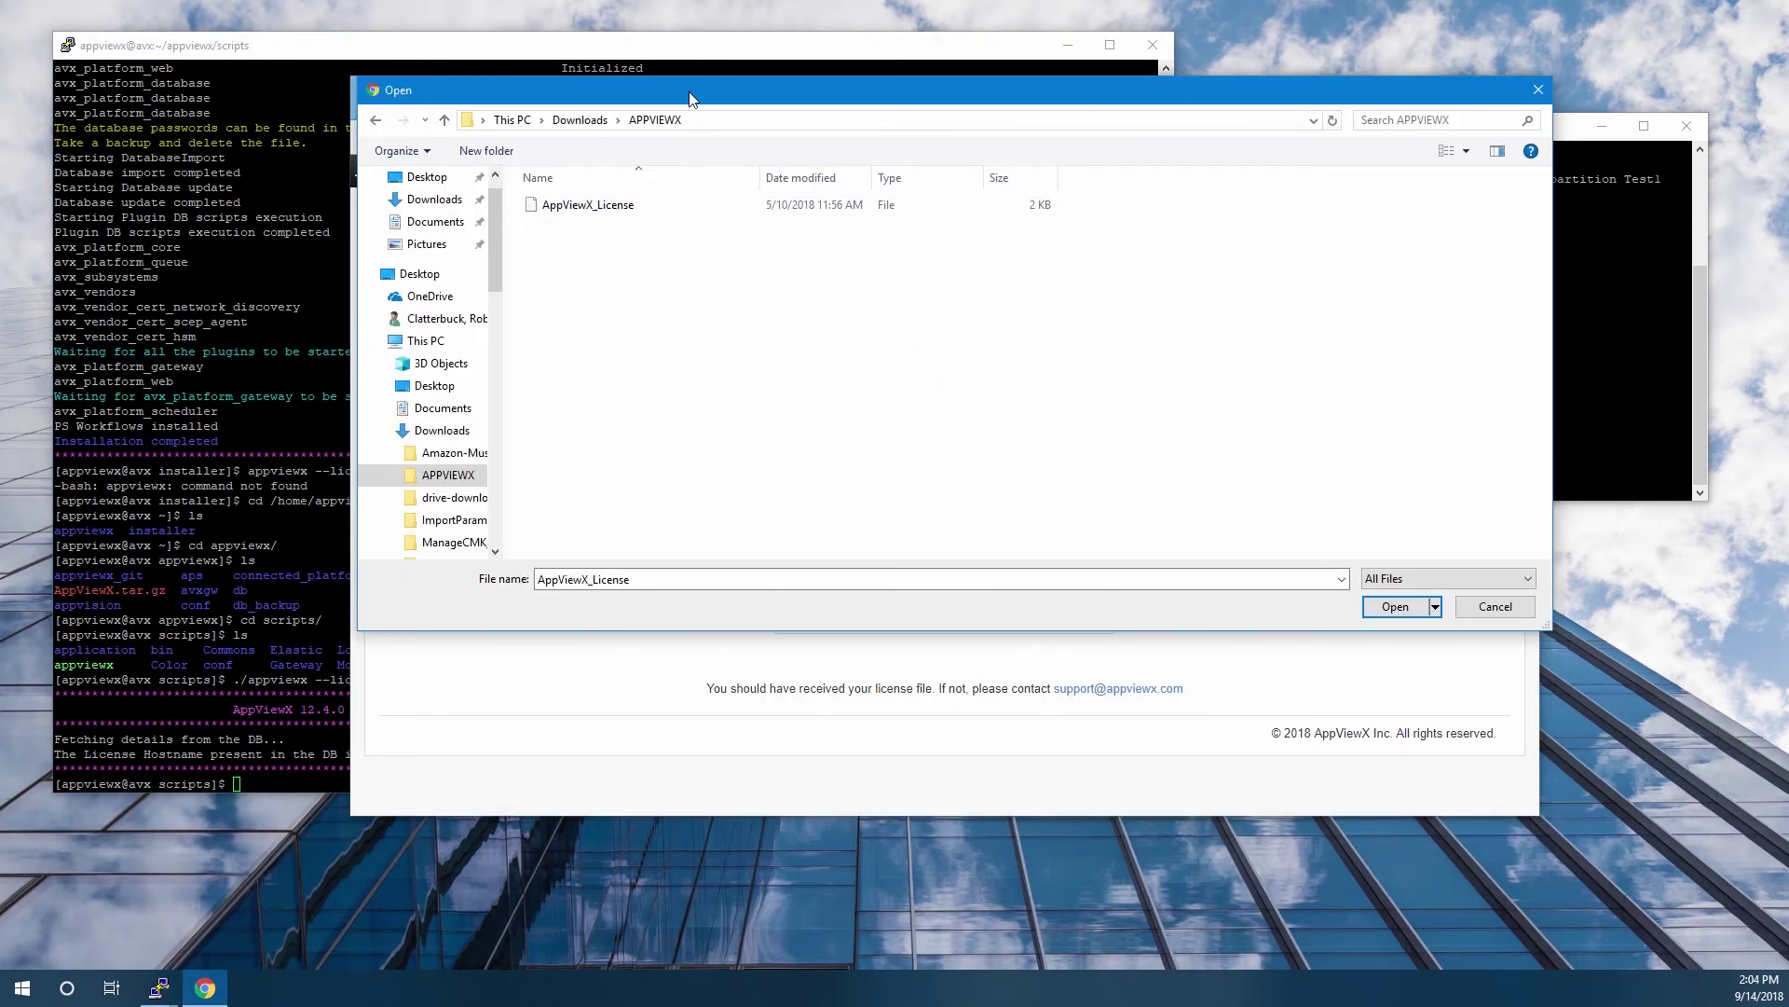
{"action": "left_click_drag", "start_coordinate": [732, 91], "coordinate": [809, 49]}
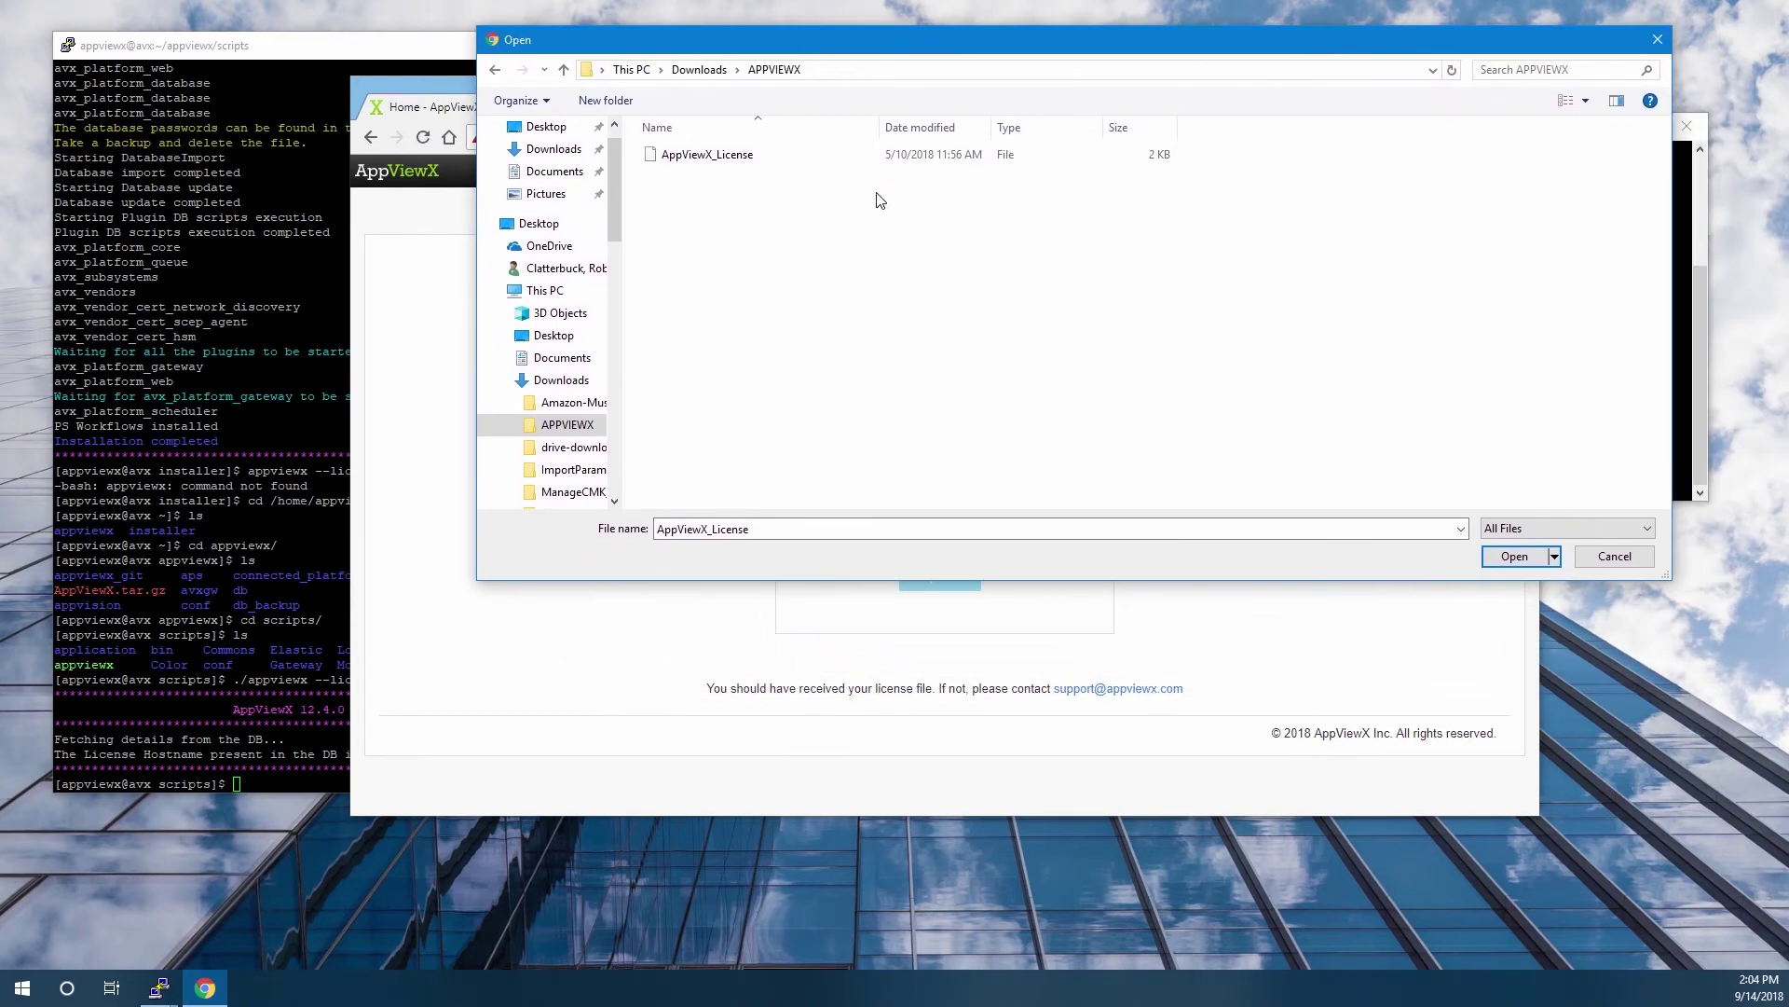
{"action": "left_click", "coordinate": [740, 160]}
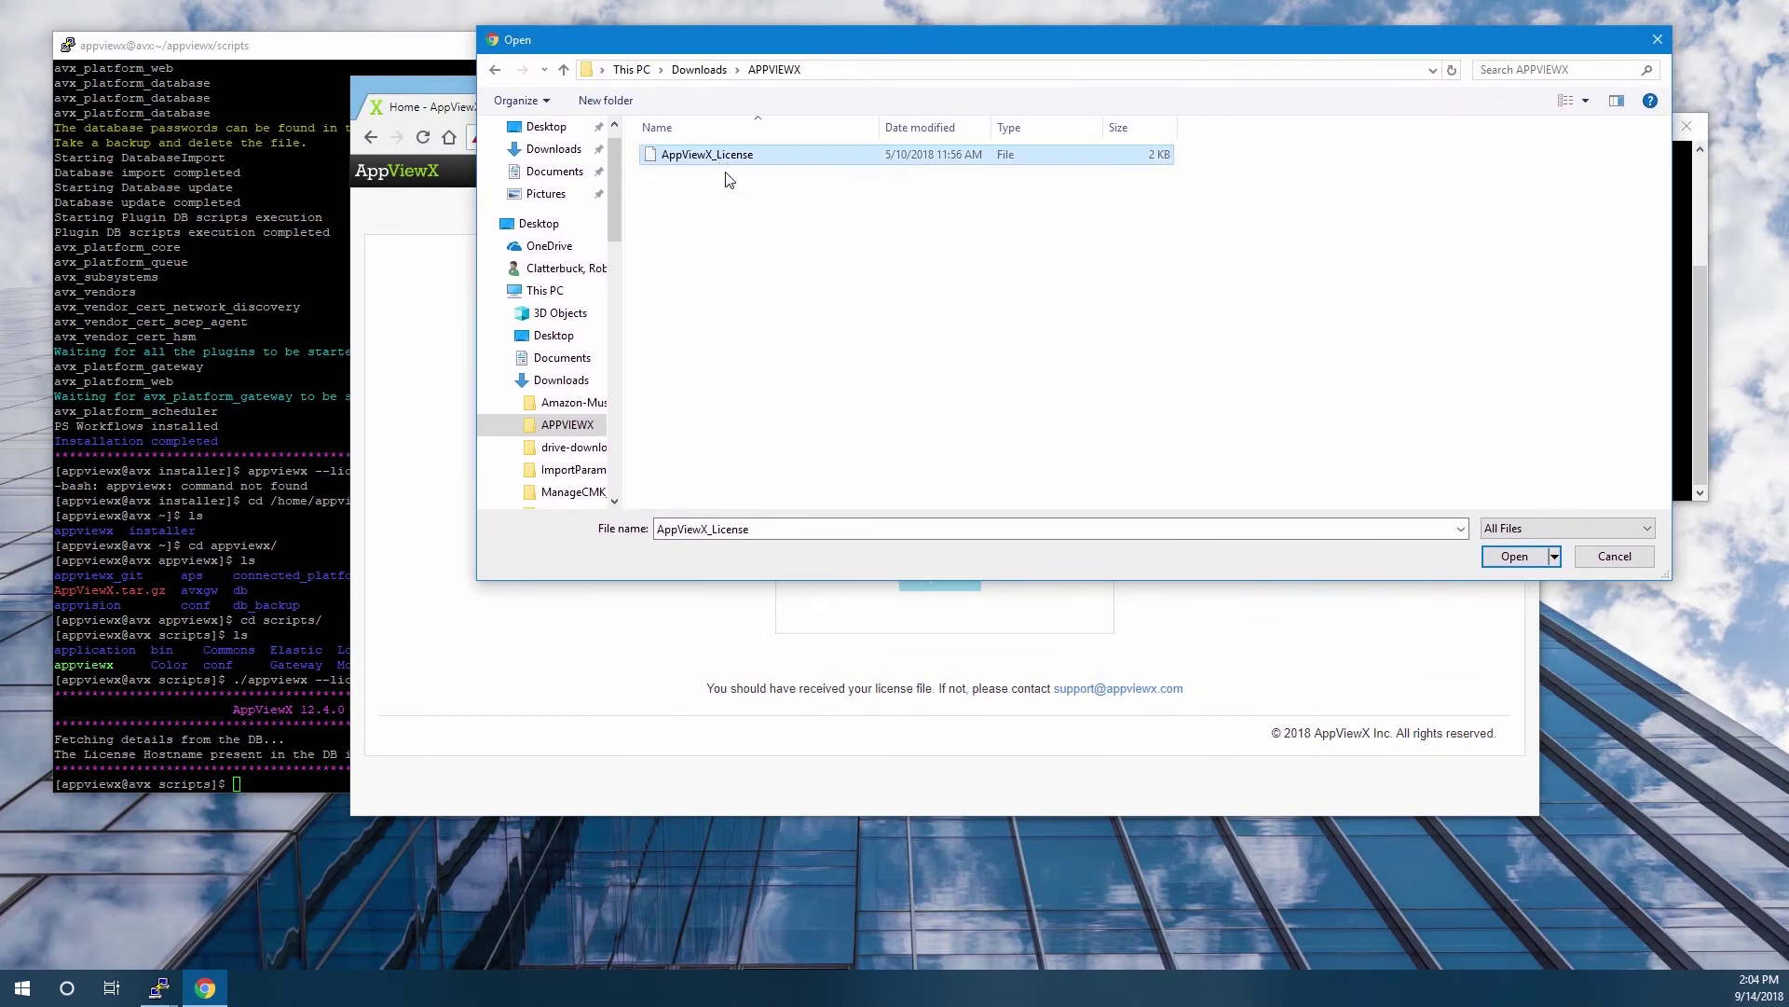
{"action": "left_click", "coordinate": [1515, 557]}
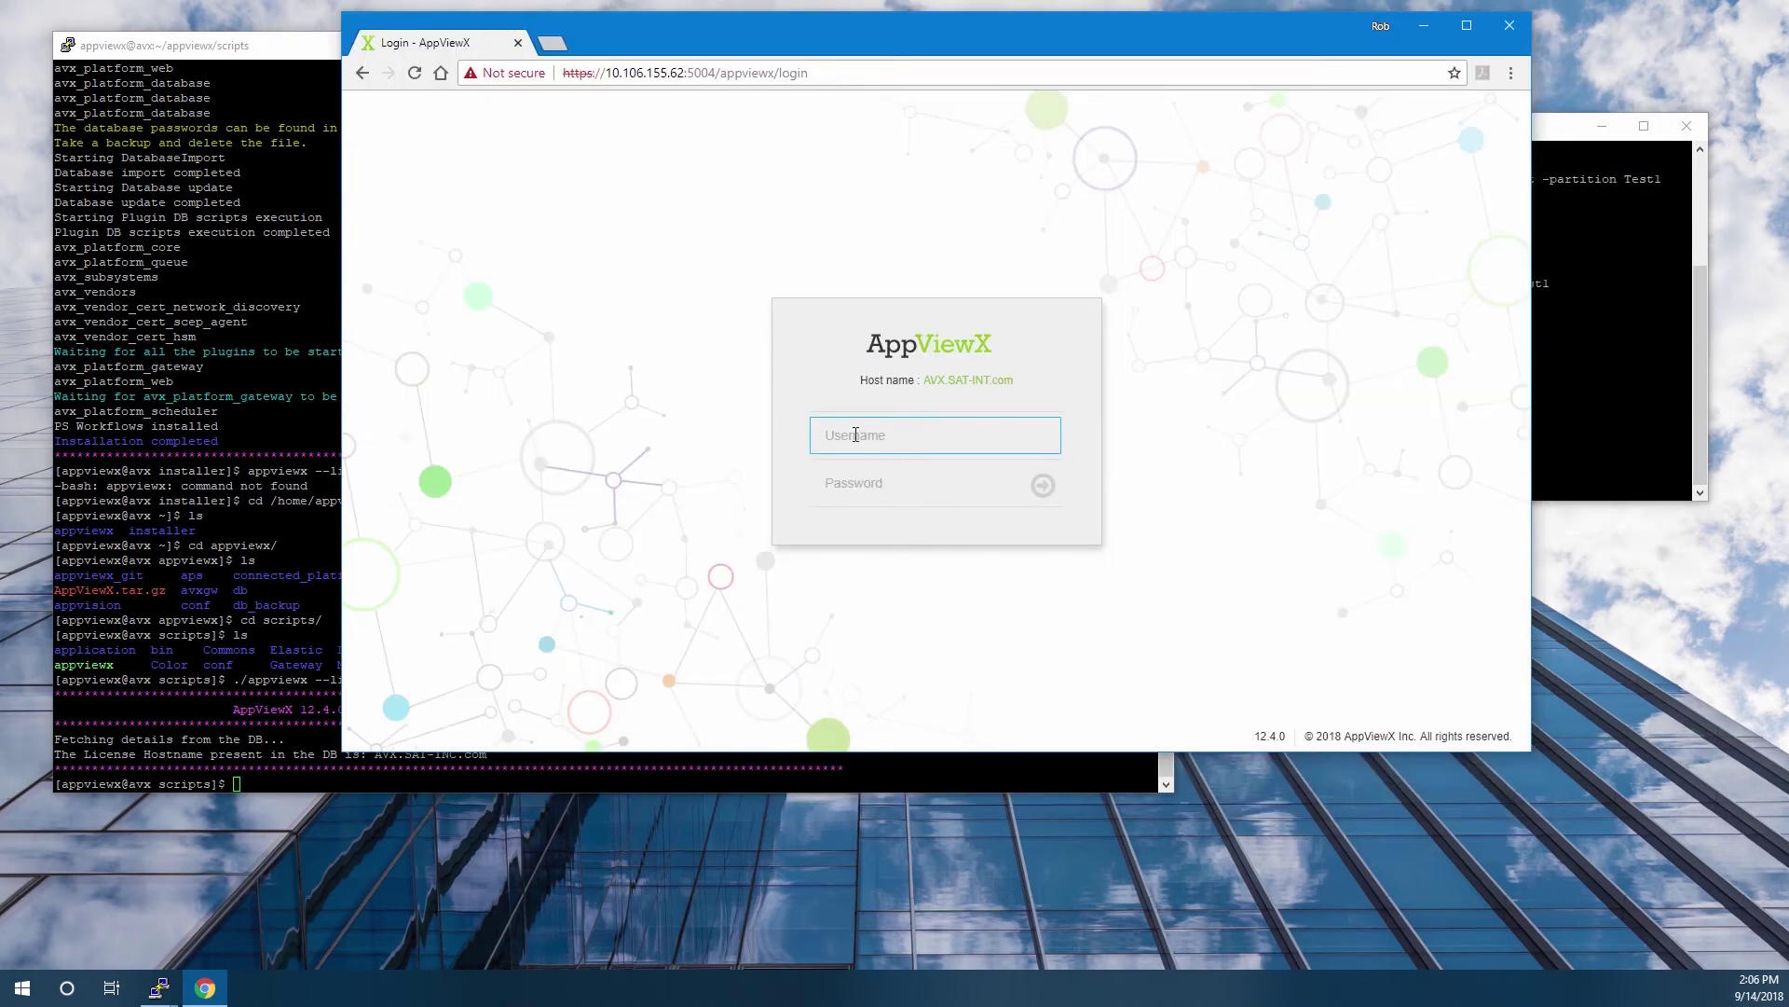
Log in to AppViewX as admin with the account password.
{"action": "type", "text": "admin"}
{"action": "key", "text": "Tab"}
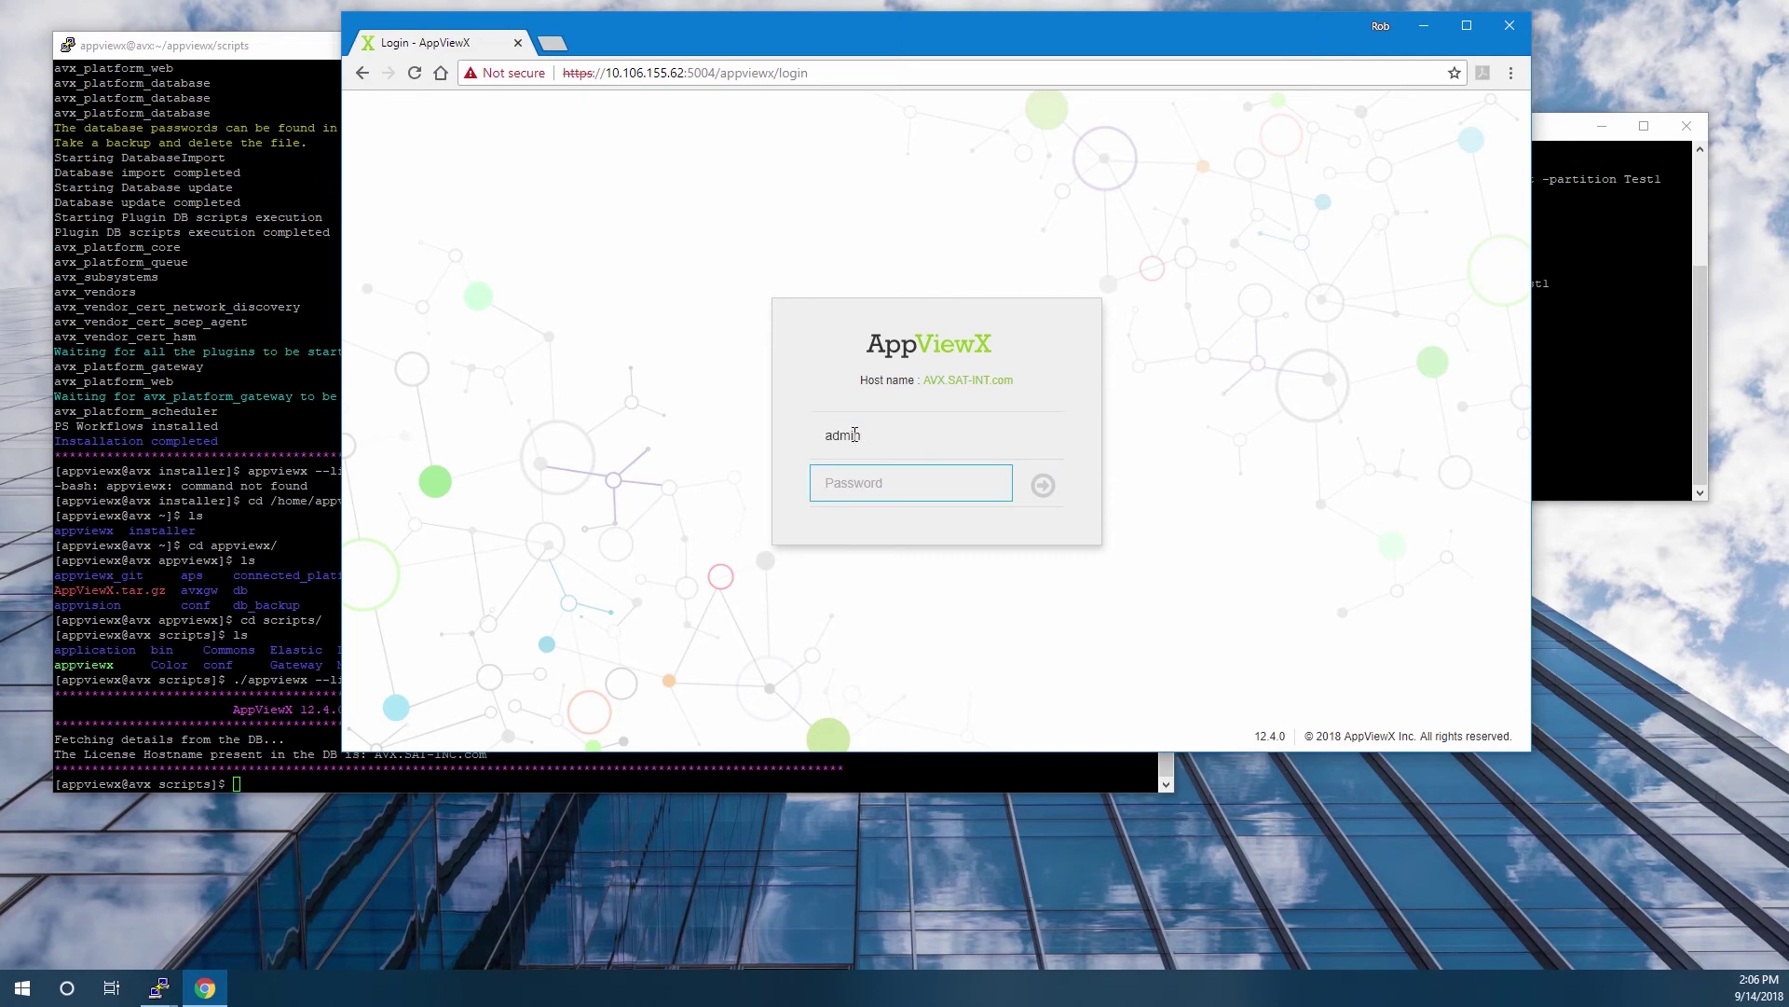
{"action": "type", "text": "•••••••••••"}
{"action": "key", "text": "Return"}
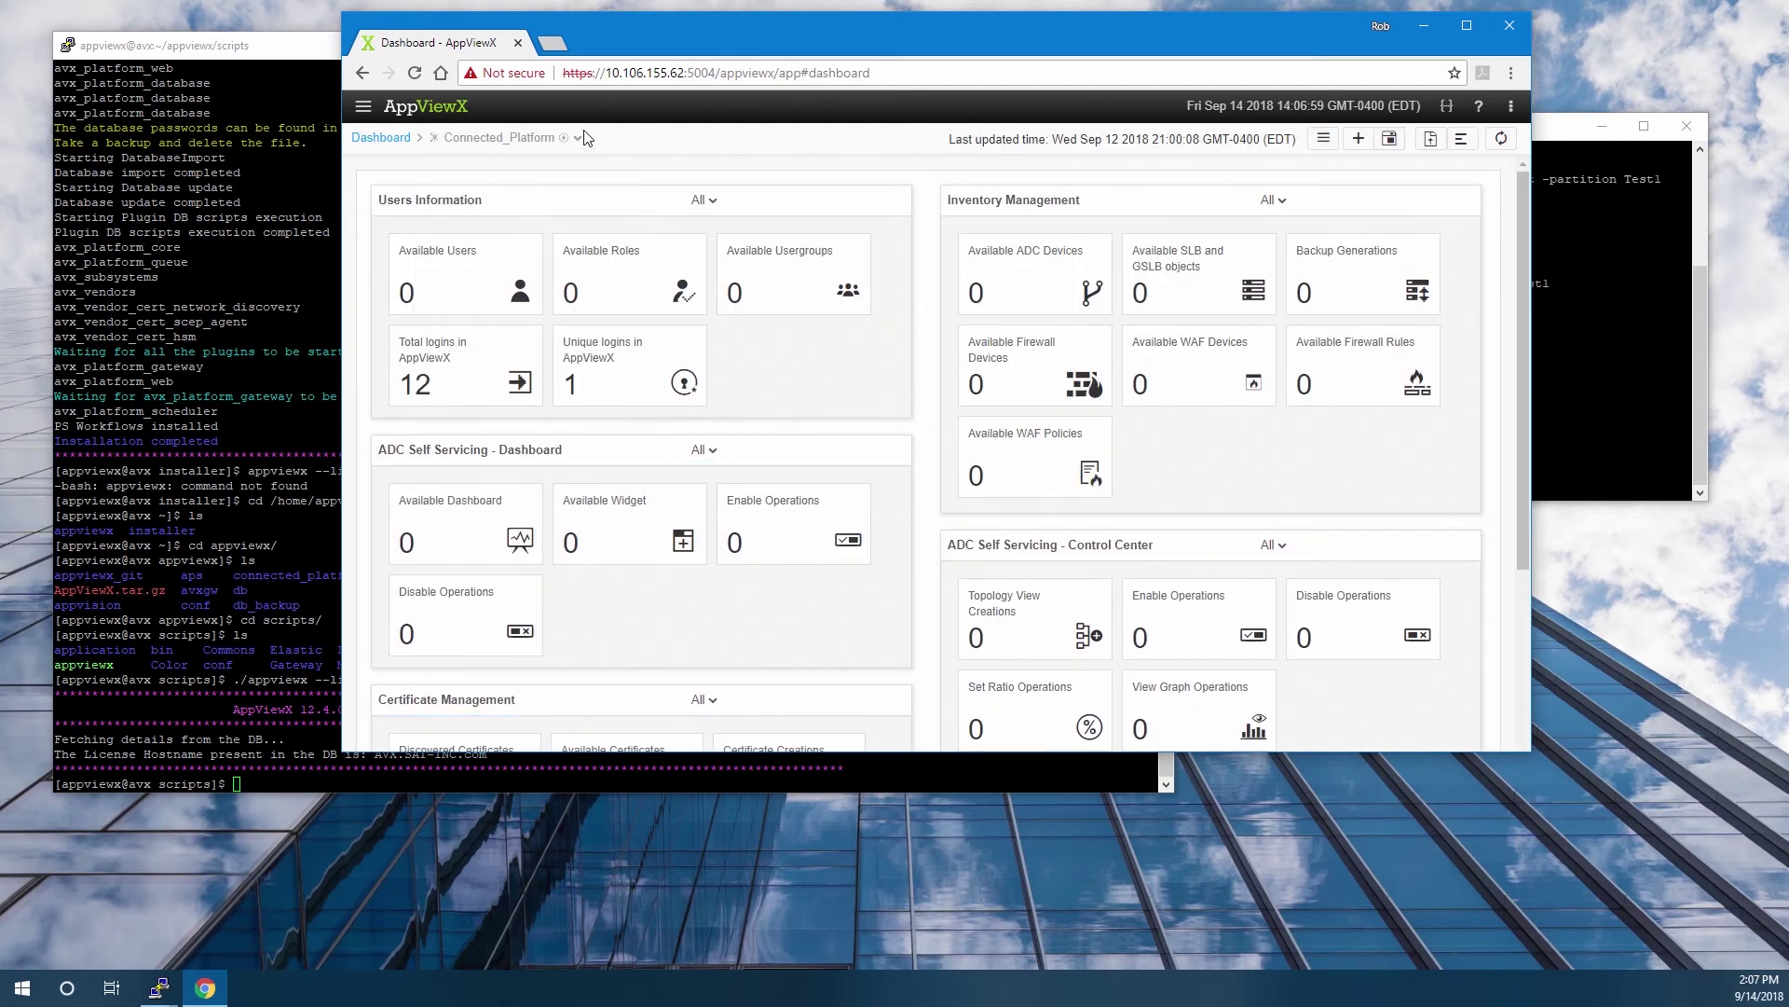
Go to Inventory > Device > HSM and start configuring a new SafeNet AT HSM.
{"action": "left_click", "coordinate": [363, 106]}
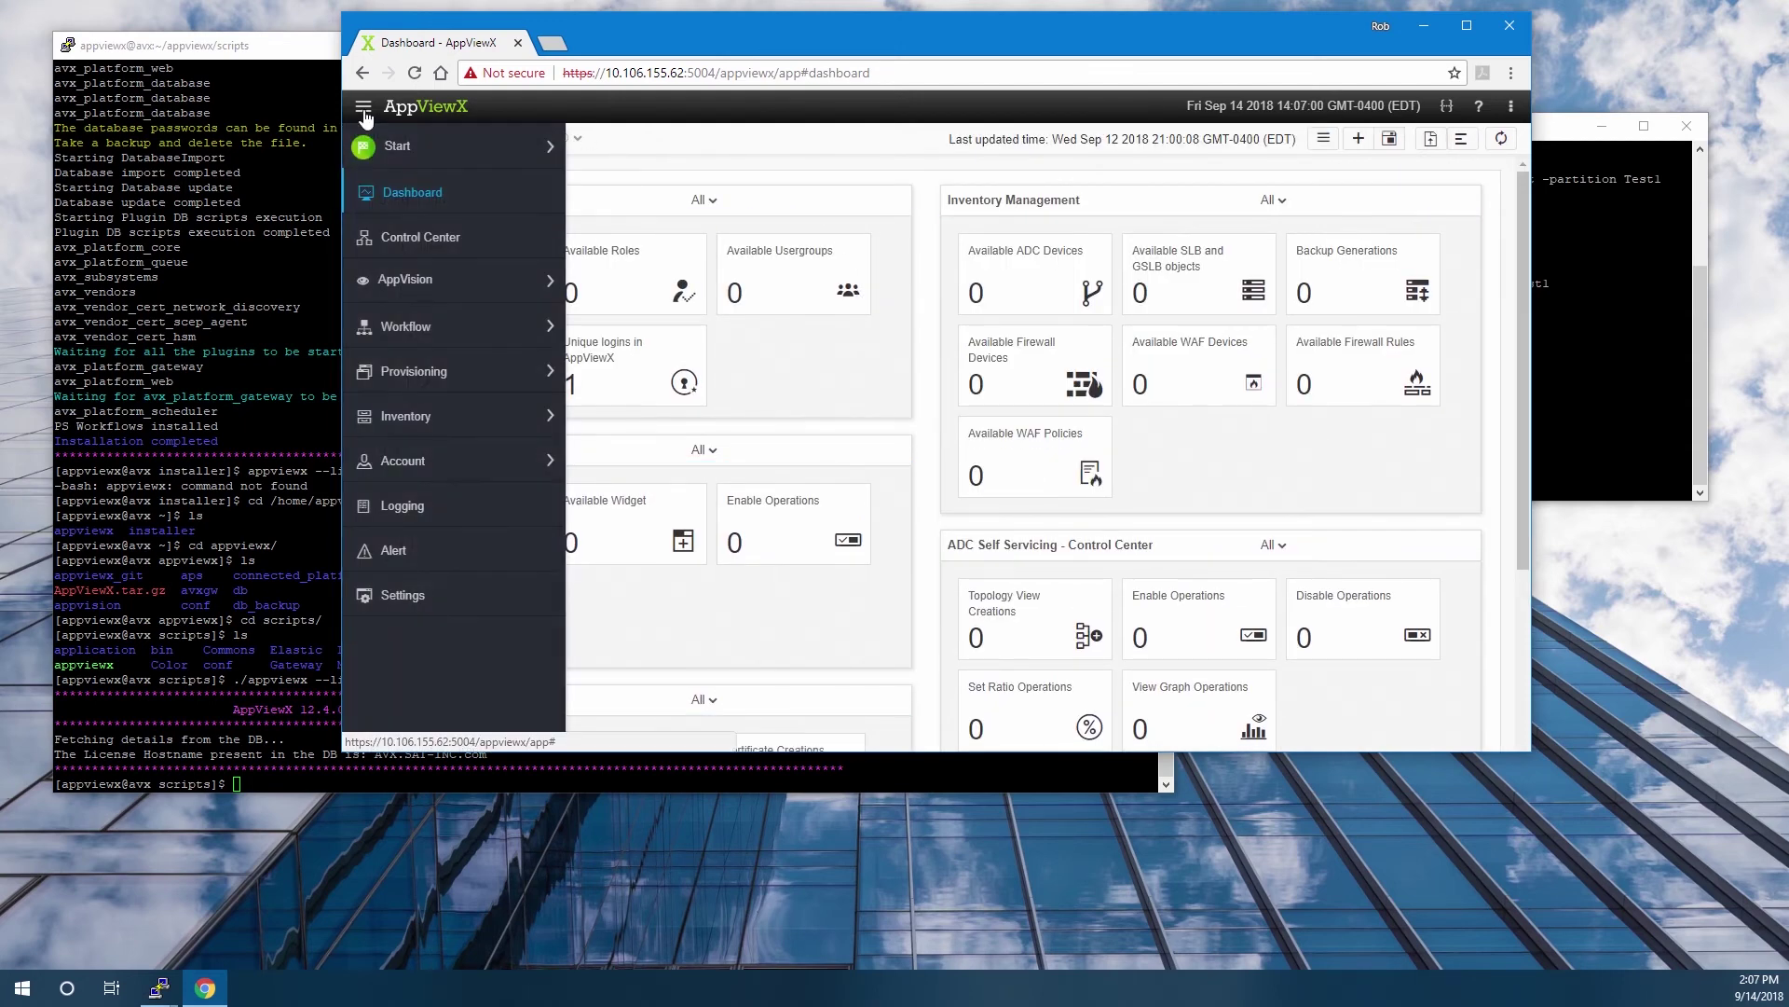
{"action": "left_click", "coordinate": [424, 420]}
{"action": "left_click", "coordinate": [621, 416]}
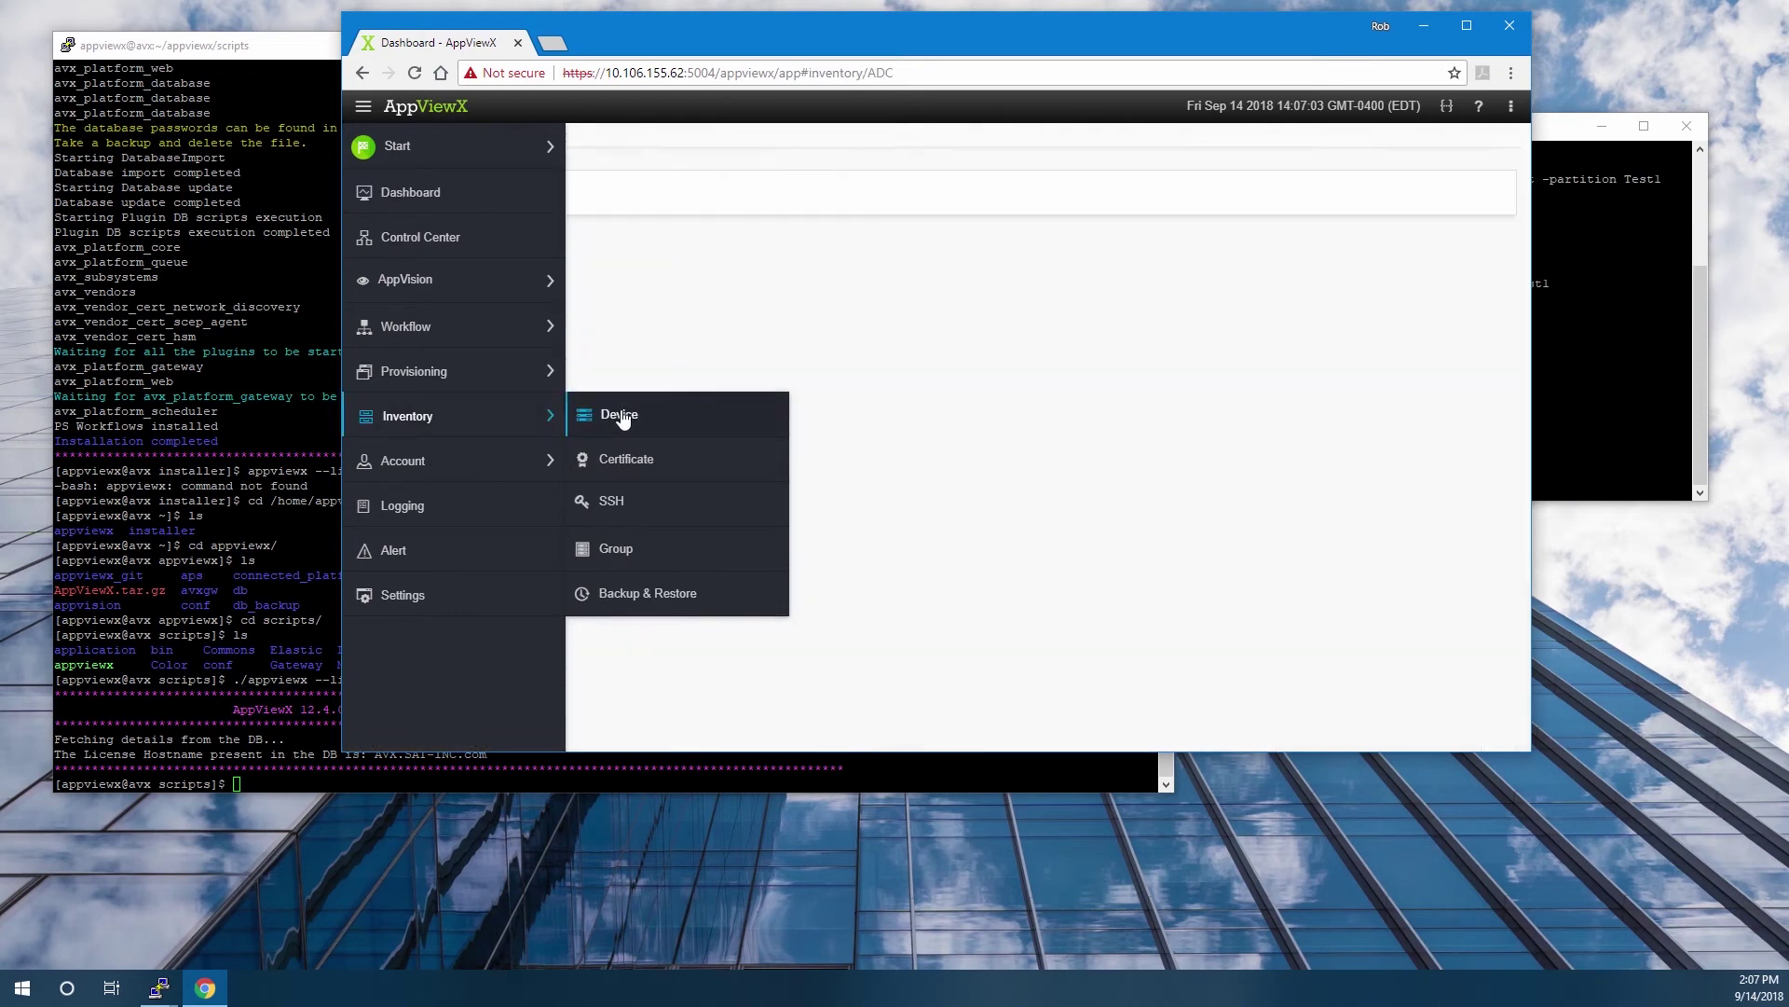
{"action": "left_click", "coordinate": [958, 199]}
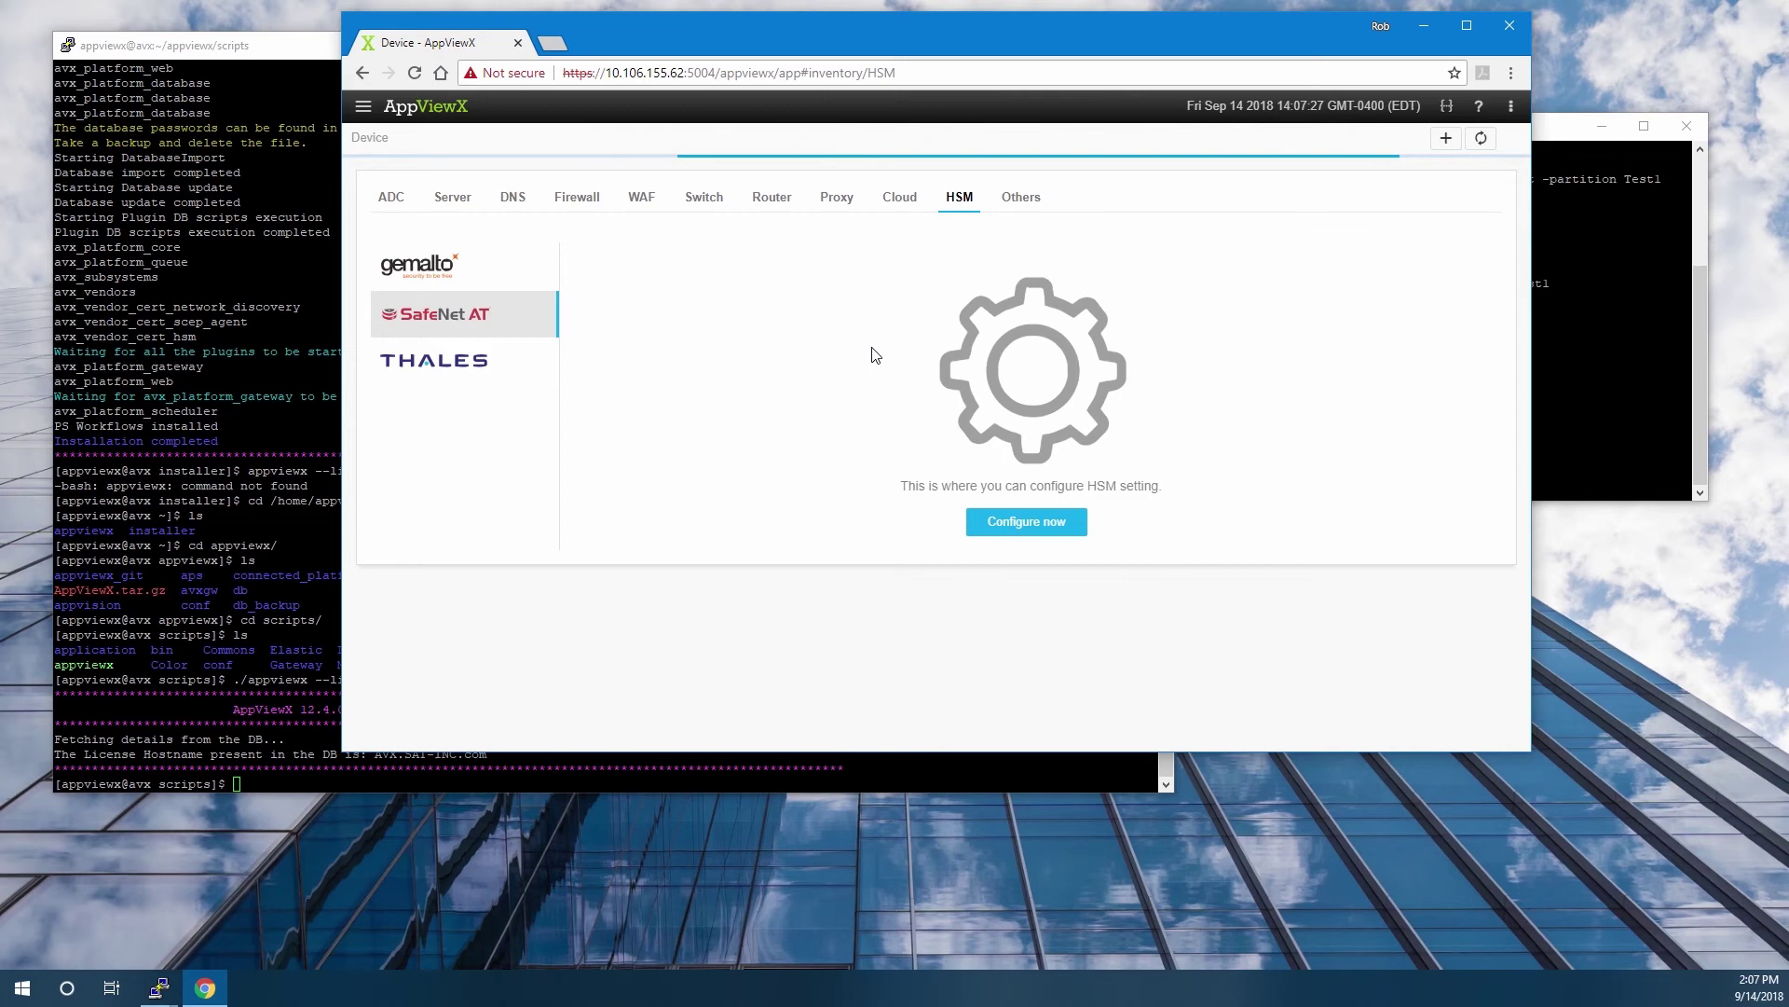
{"action": "left_click", "coordinate": [1026, 521]}
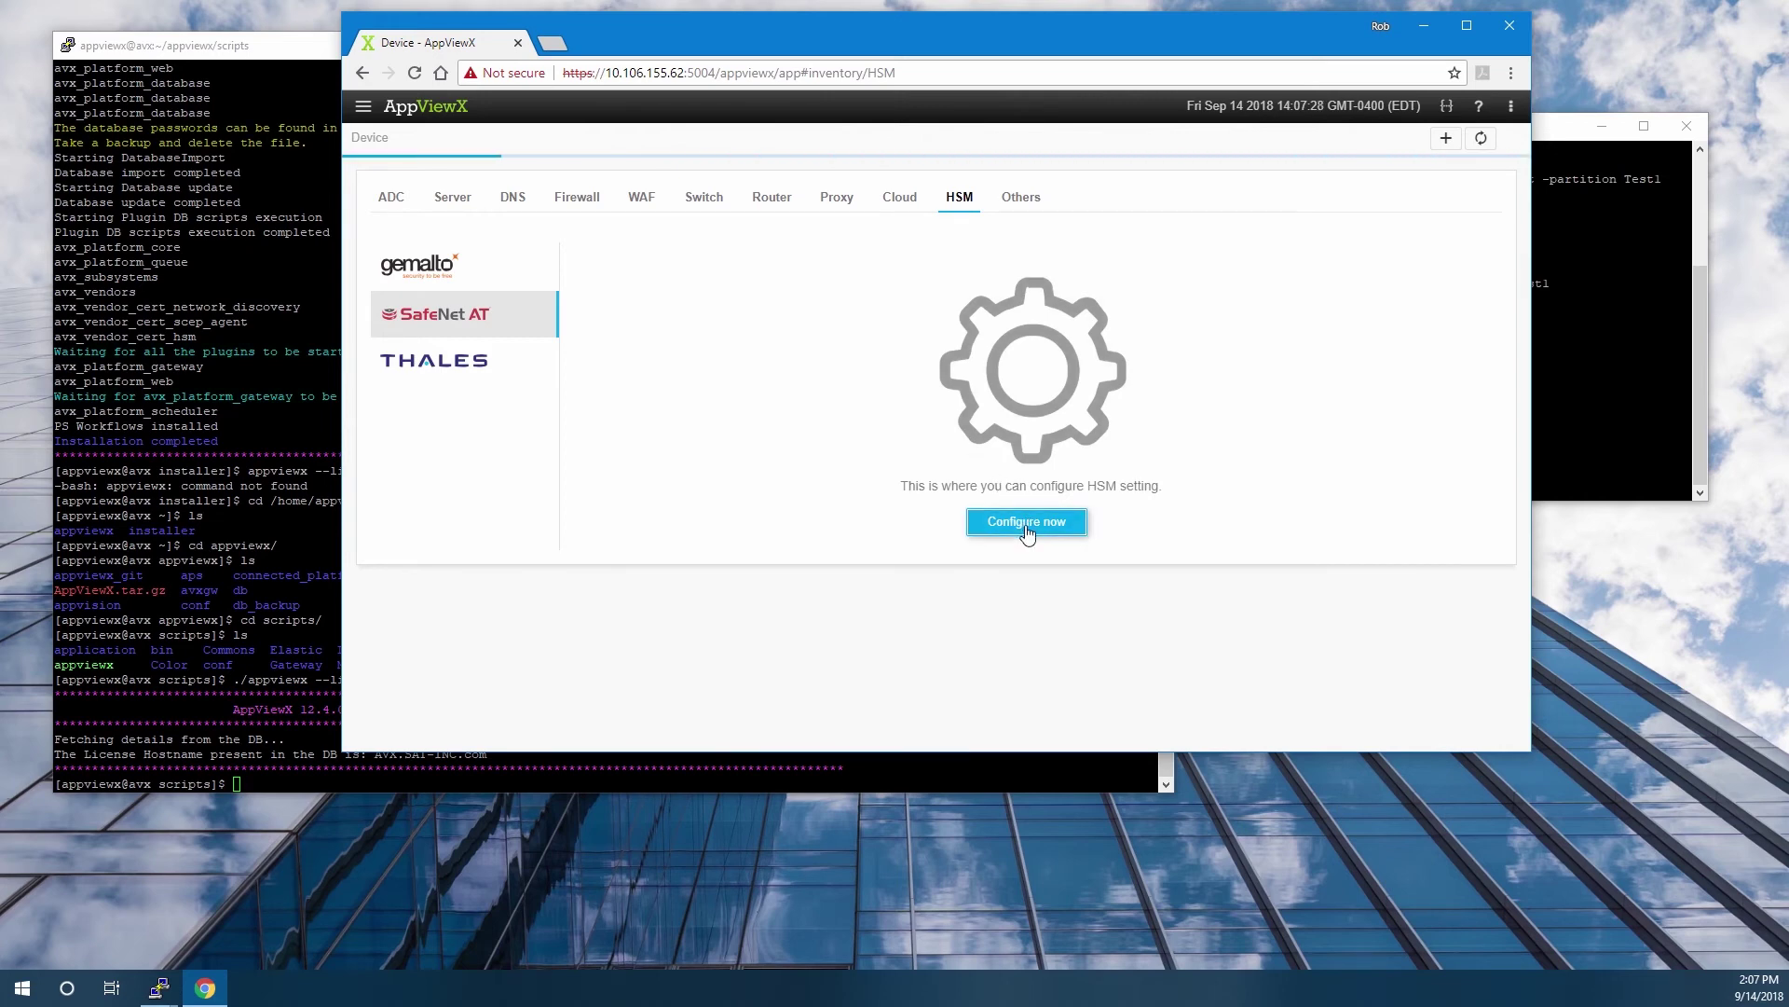
Name the HSM SafeNetAT, describe it as 'SafeNet AT HSM', choose type Both and set it as default.
{"action": "left_click", "coordinate": [786, 357]}
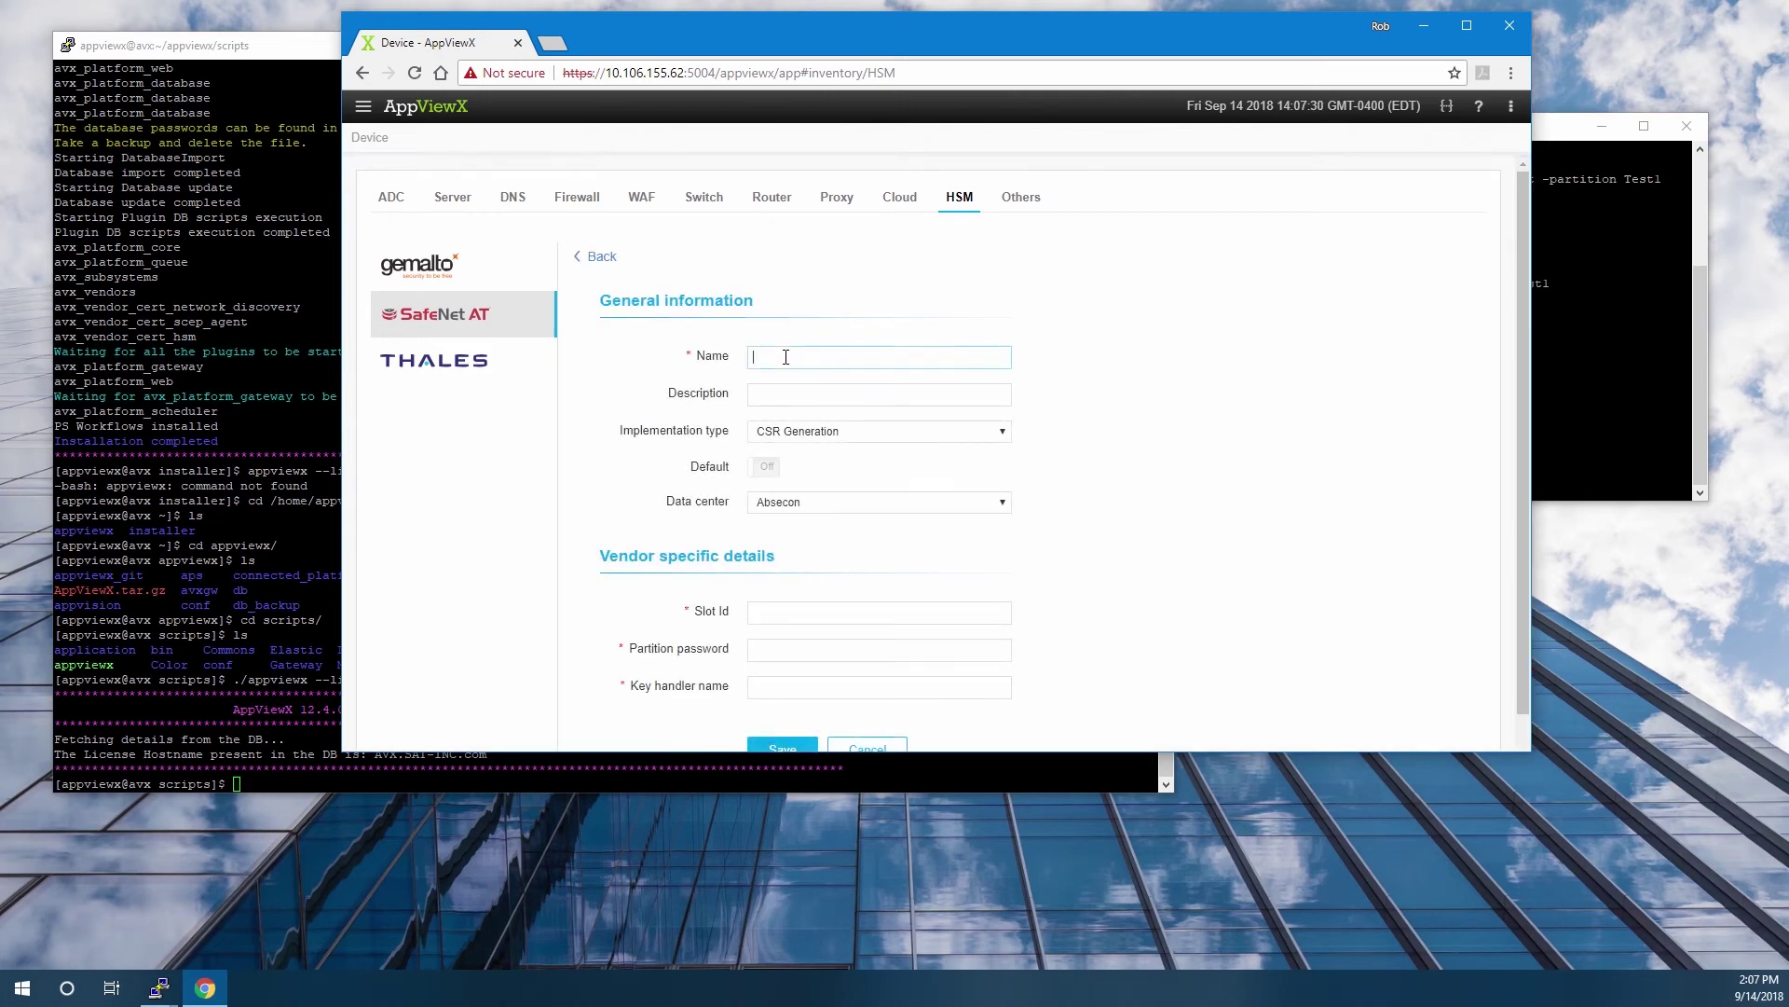
{"action": "type", "text": "SafeNetAT"}
{"action": "key", "text": "Tab"}
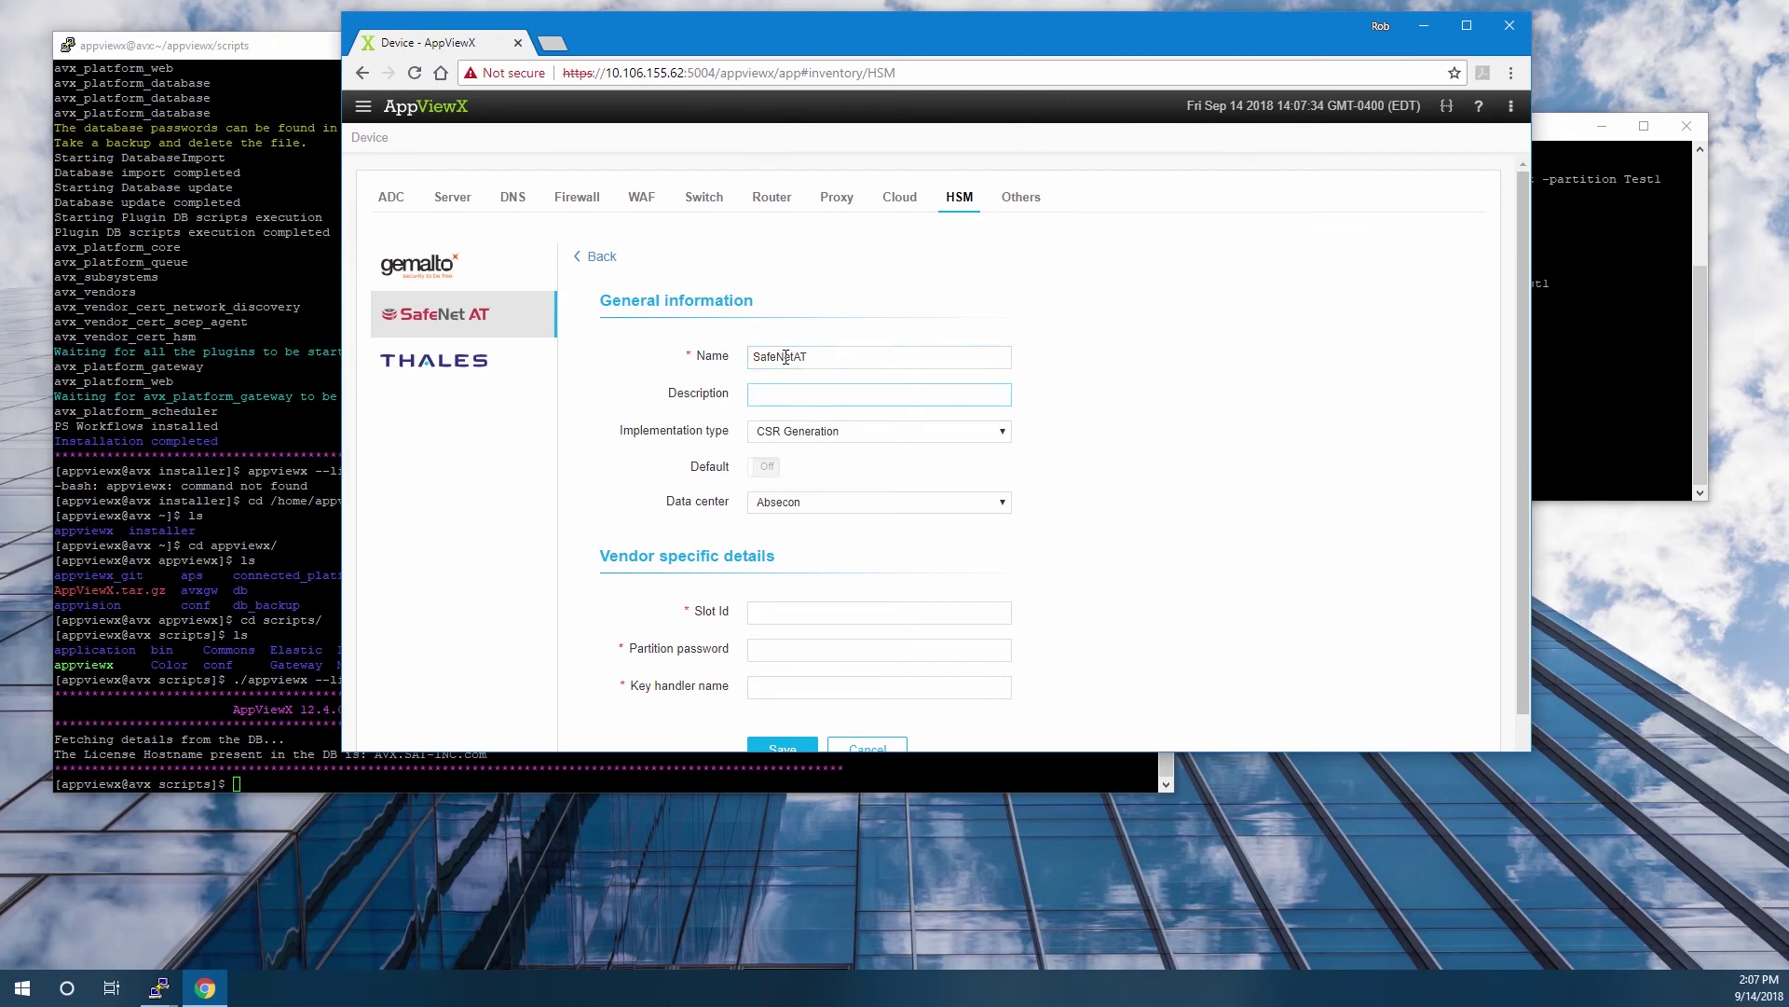
{"action": "type", "text": "SafeNet AT HSM"}
{"action": "left_click", "coordinate": [843, 434]}
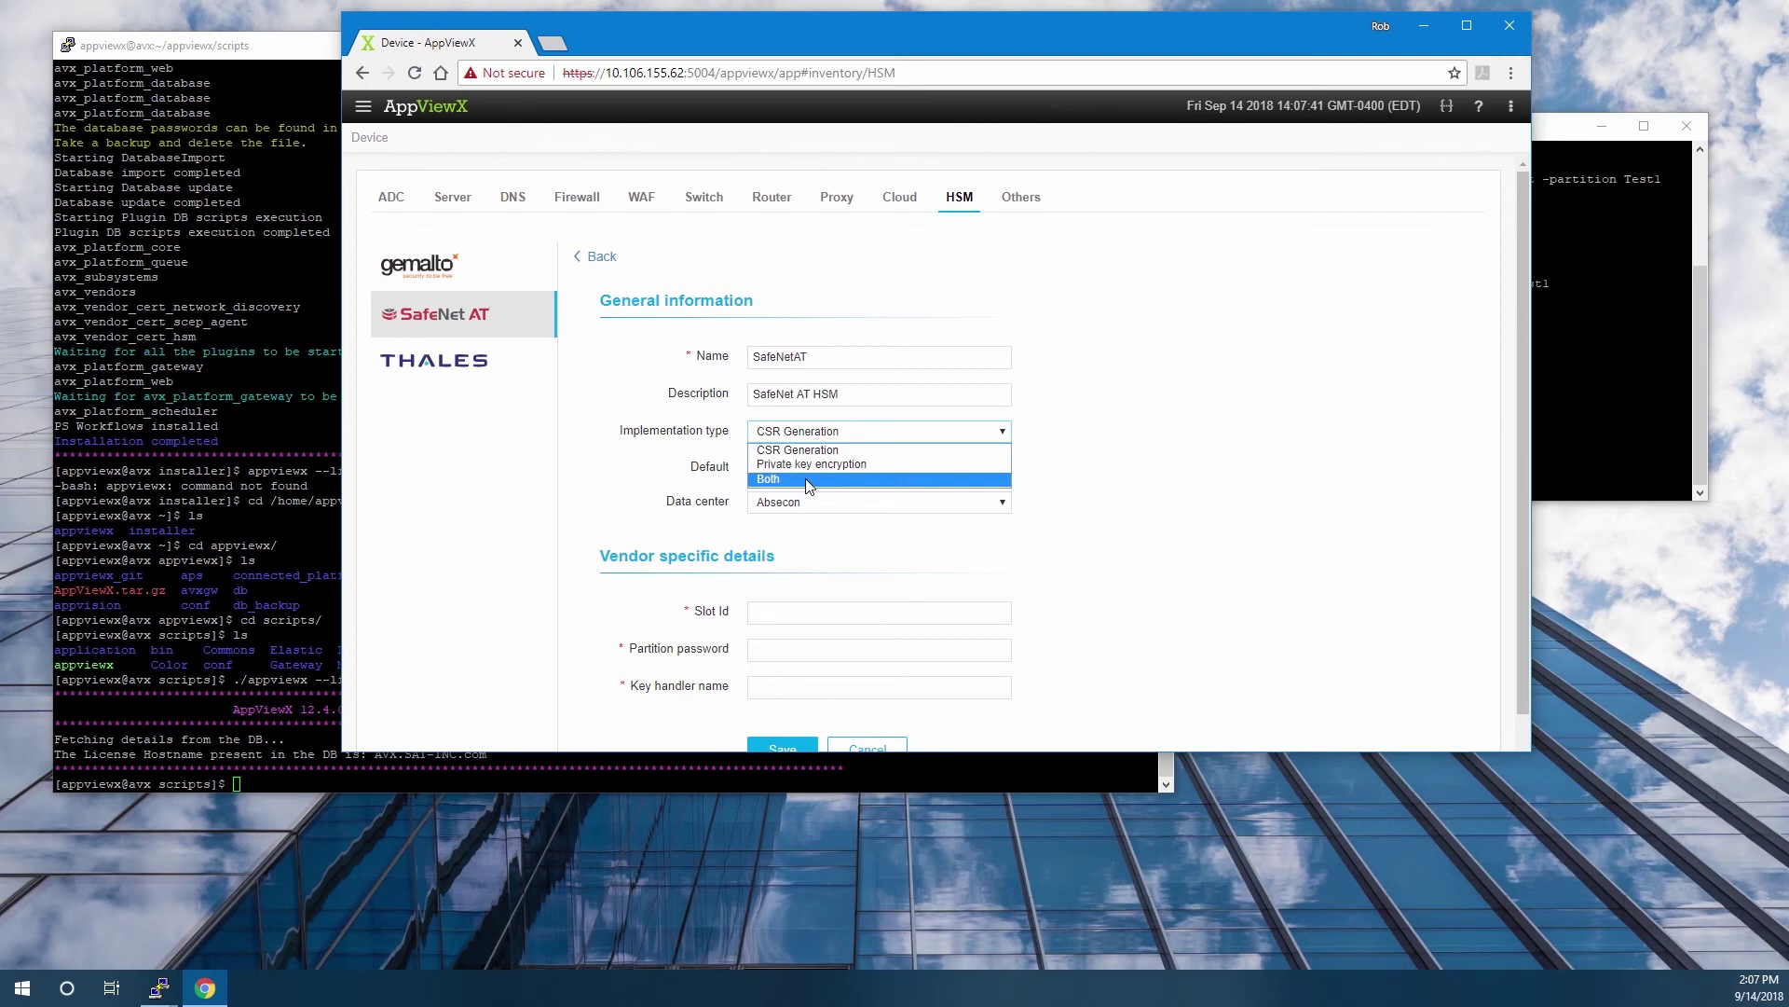
{"action": "left_click", "coordinate": [807, 480]}
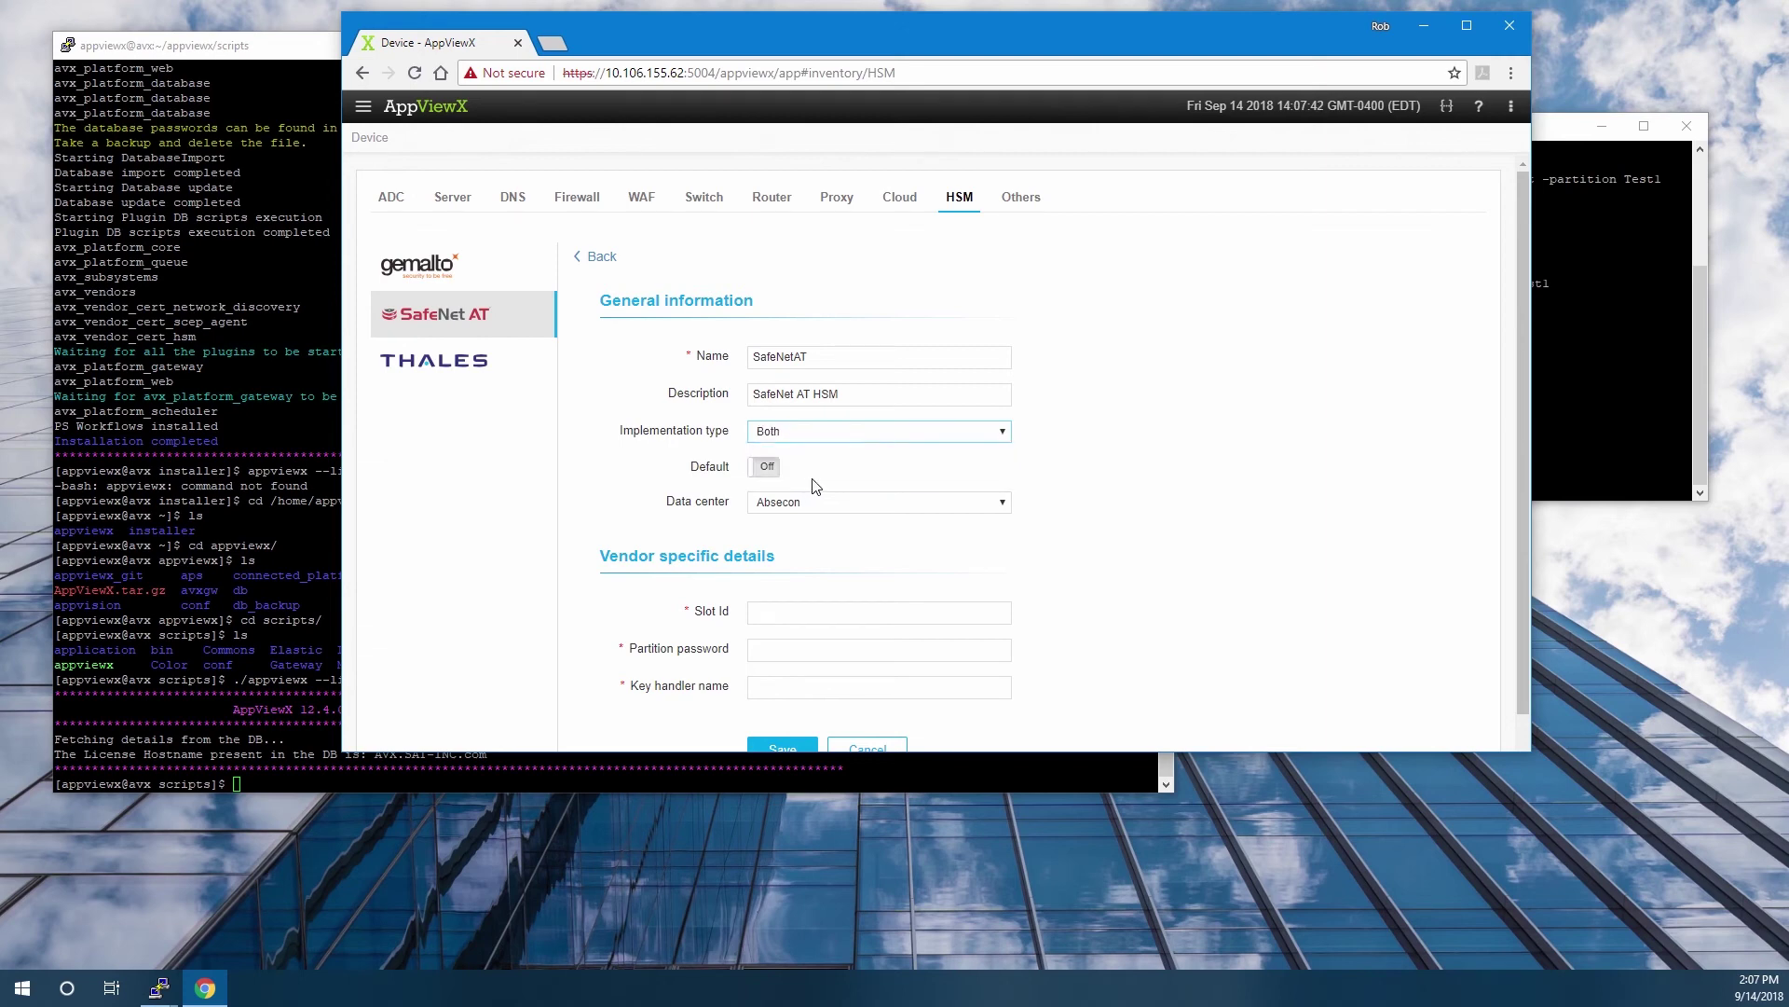
{"action": "left_click", "coordinate": [760, 467]}
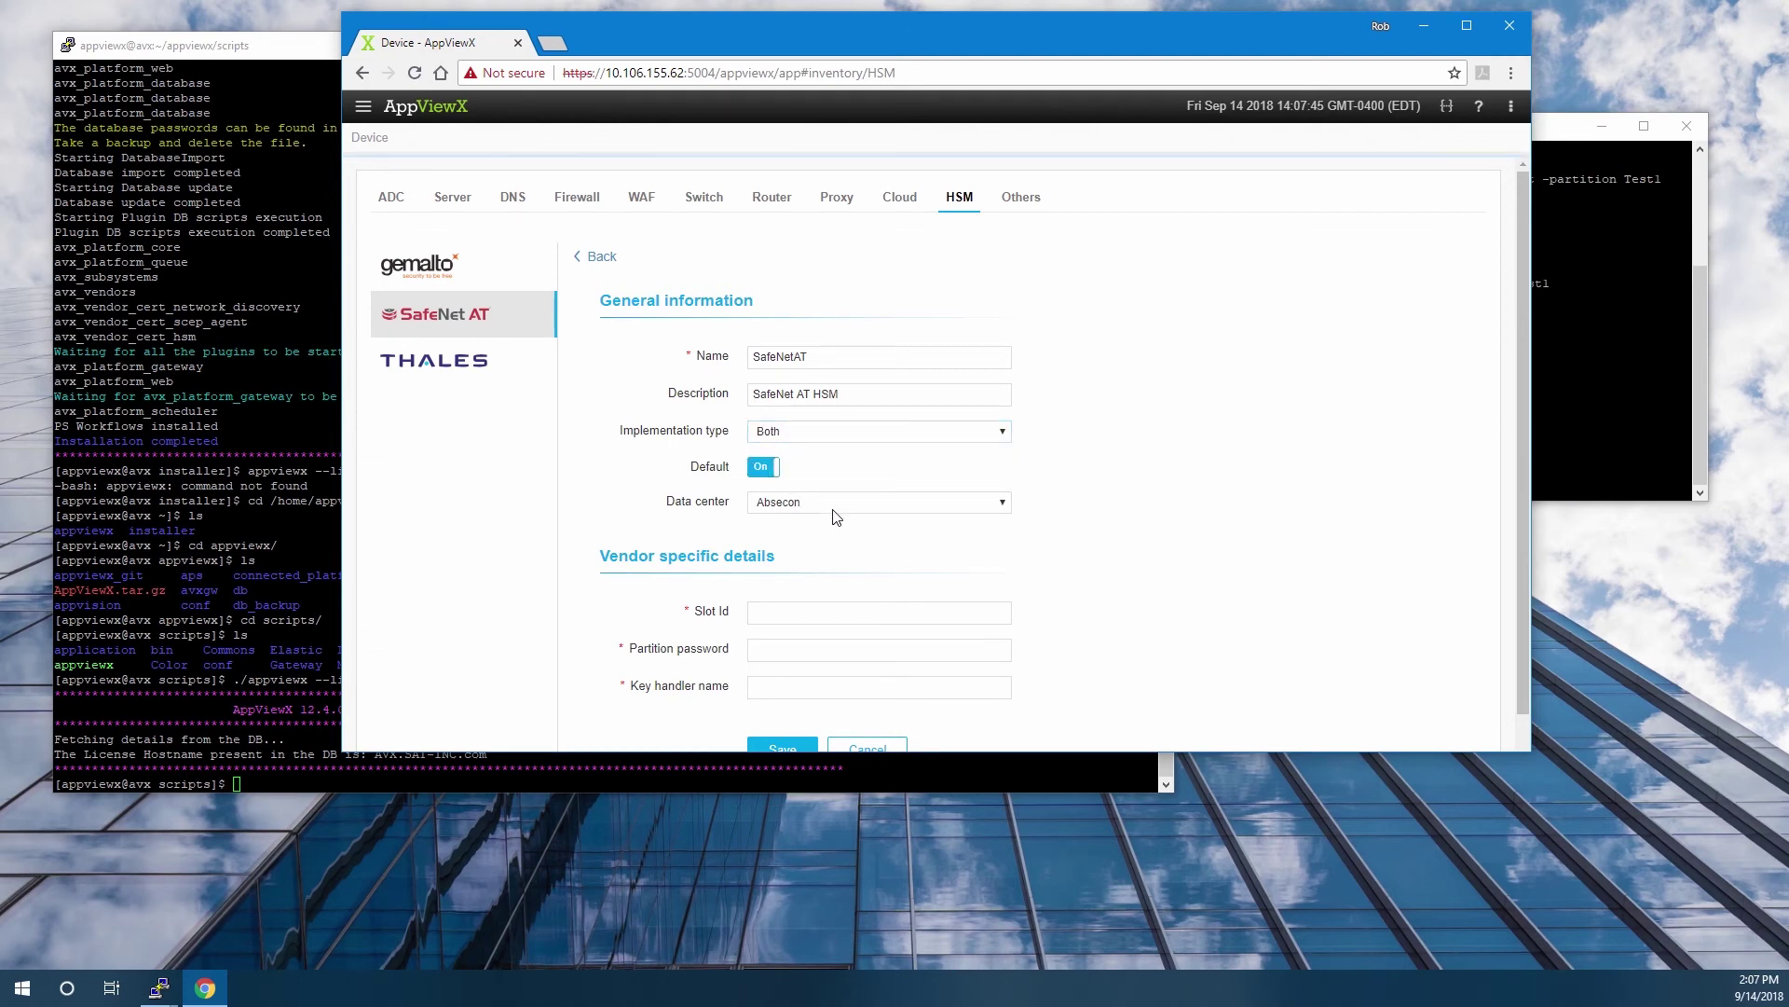
Enter slot ID 1, the partition password and key handler name AVX_Test_Key.
{"action": "left_click", "coordinate": [771, 614]}
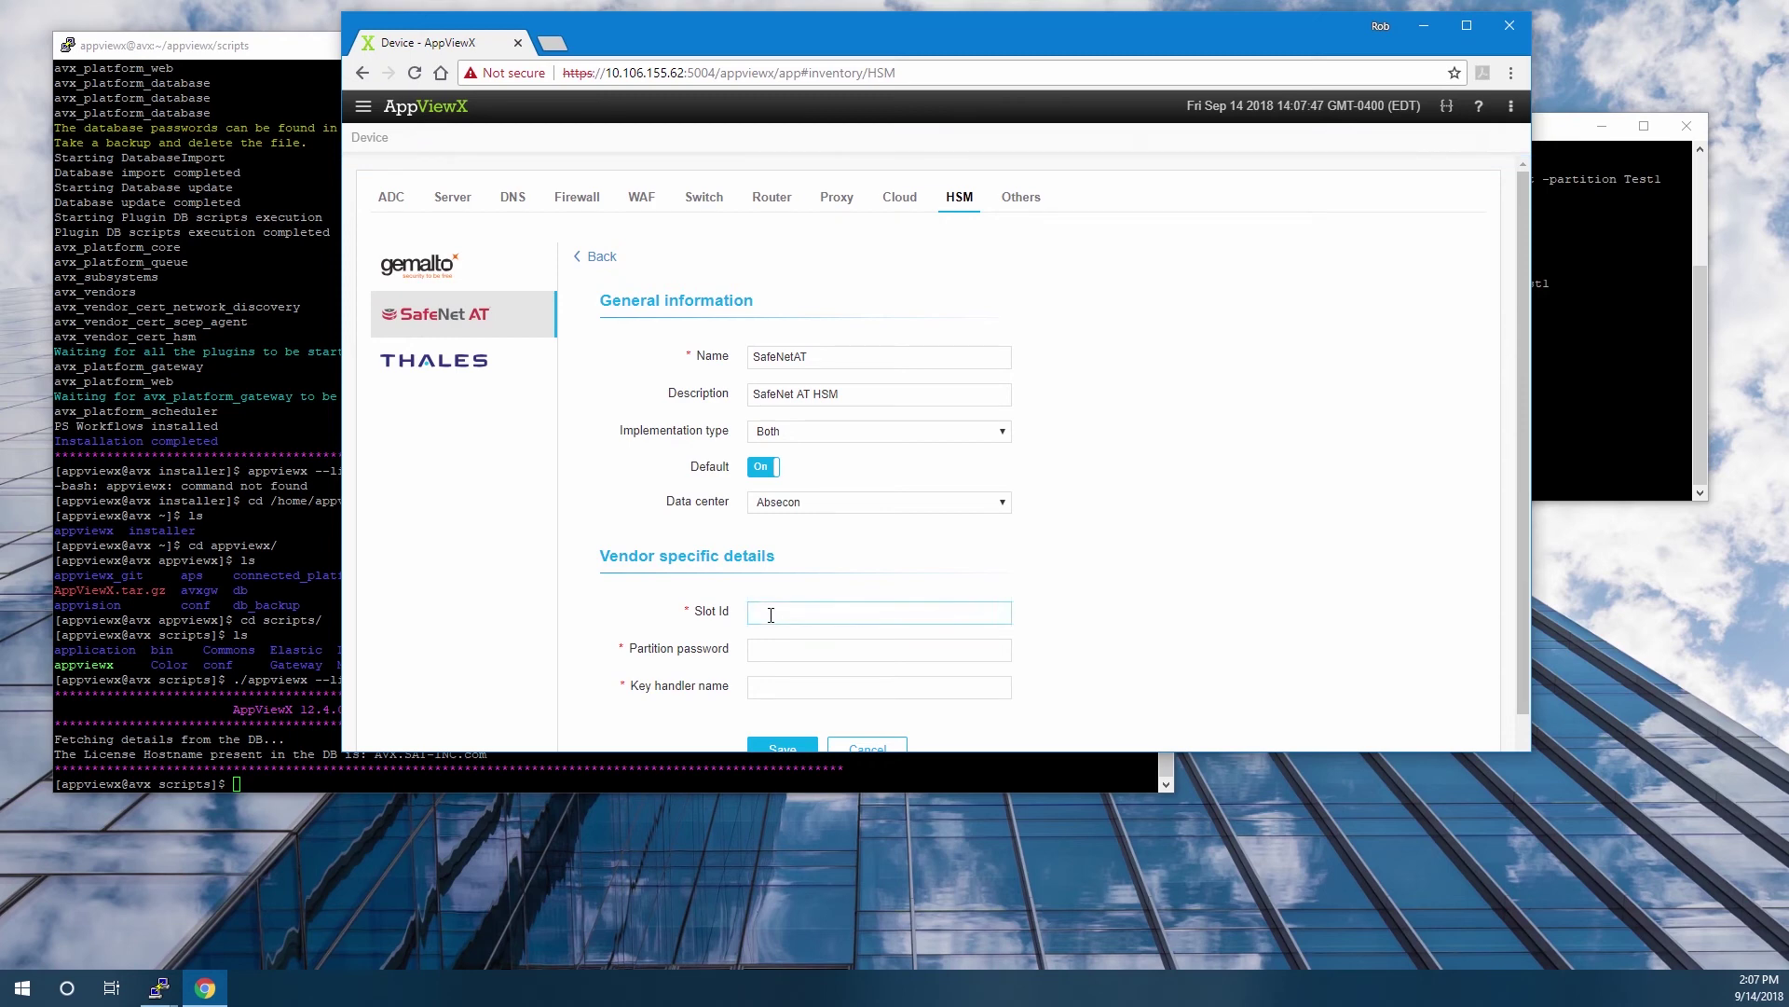
{"action": "type", "text": "1"}
{"action": "left_click", "coordinate": [770, 653]}
{"action": "type", "text": "1234"}
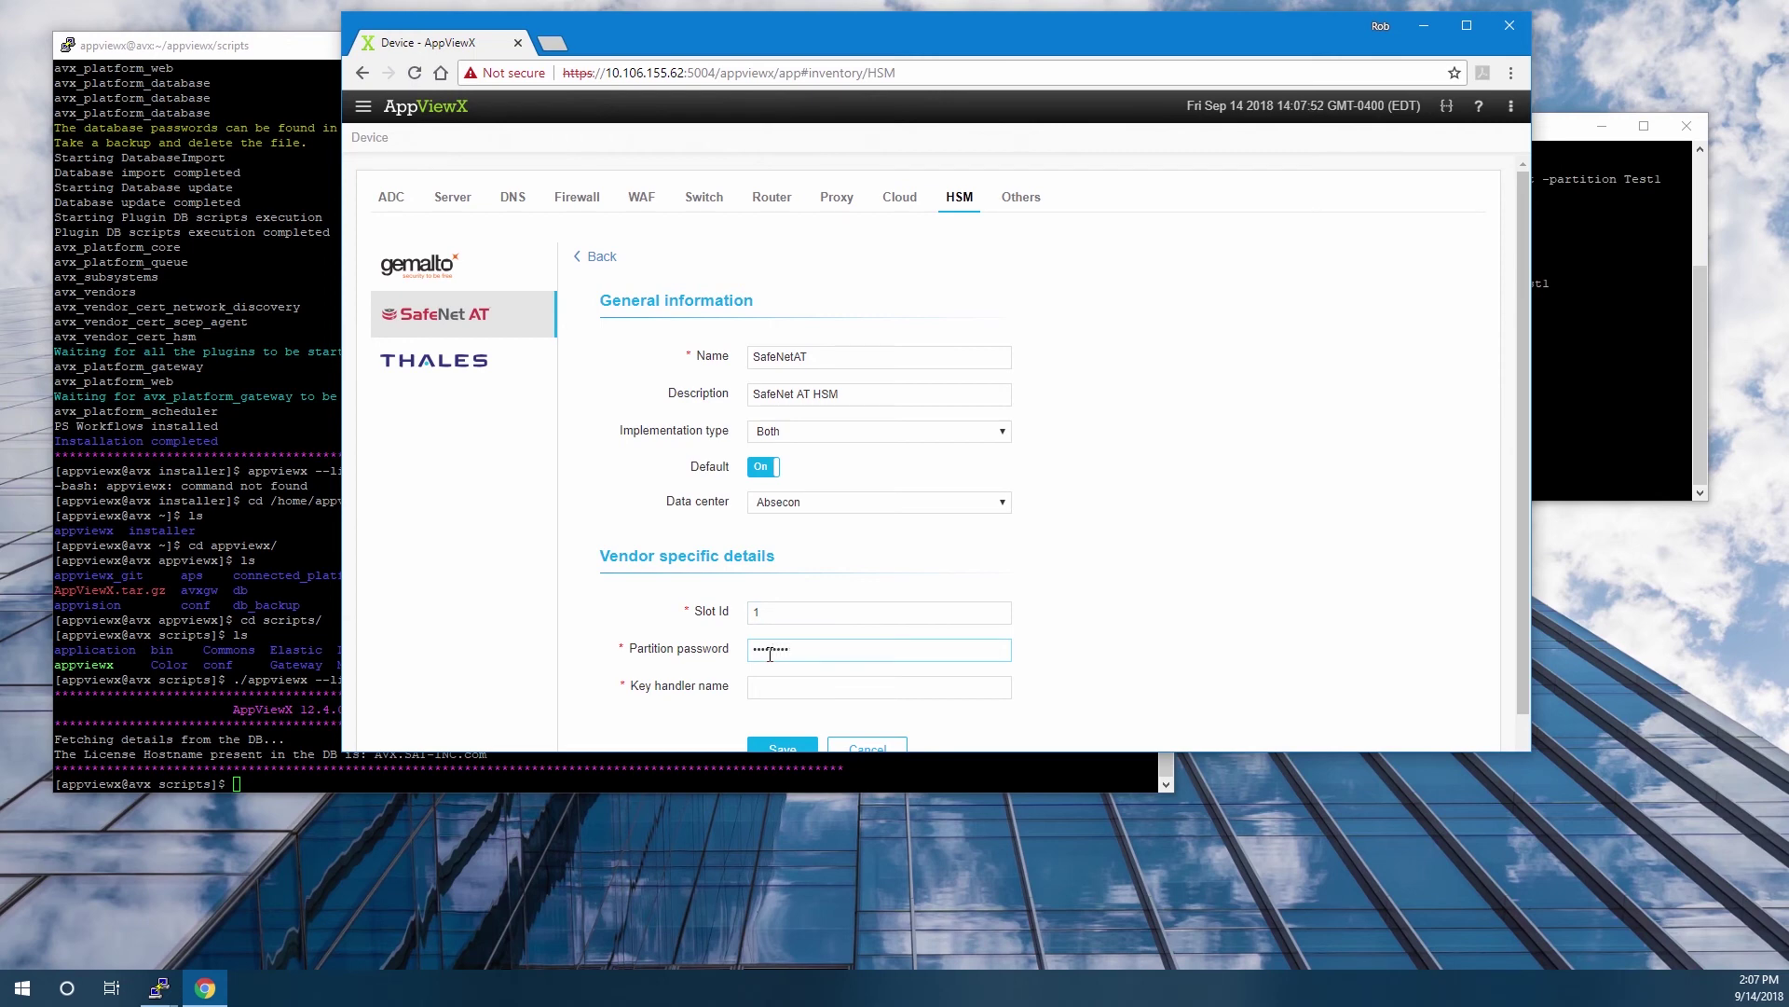
{"action": "left_click", "coordinate": [773, 688]}
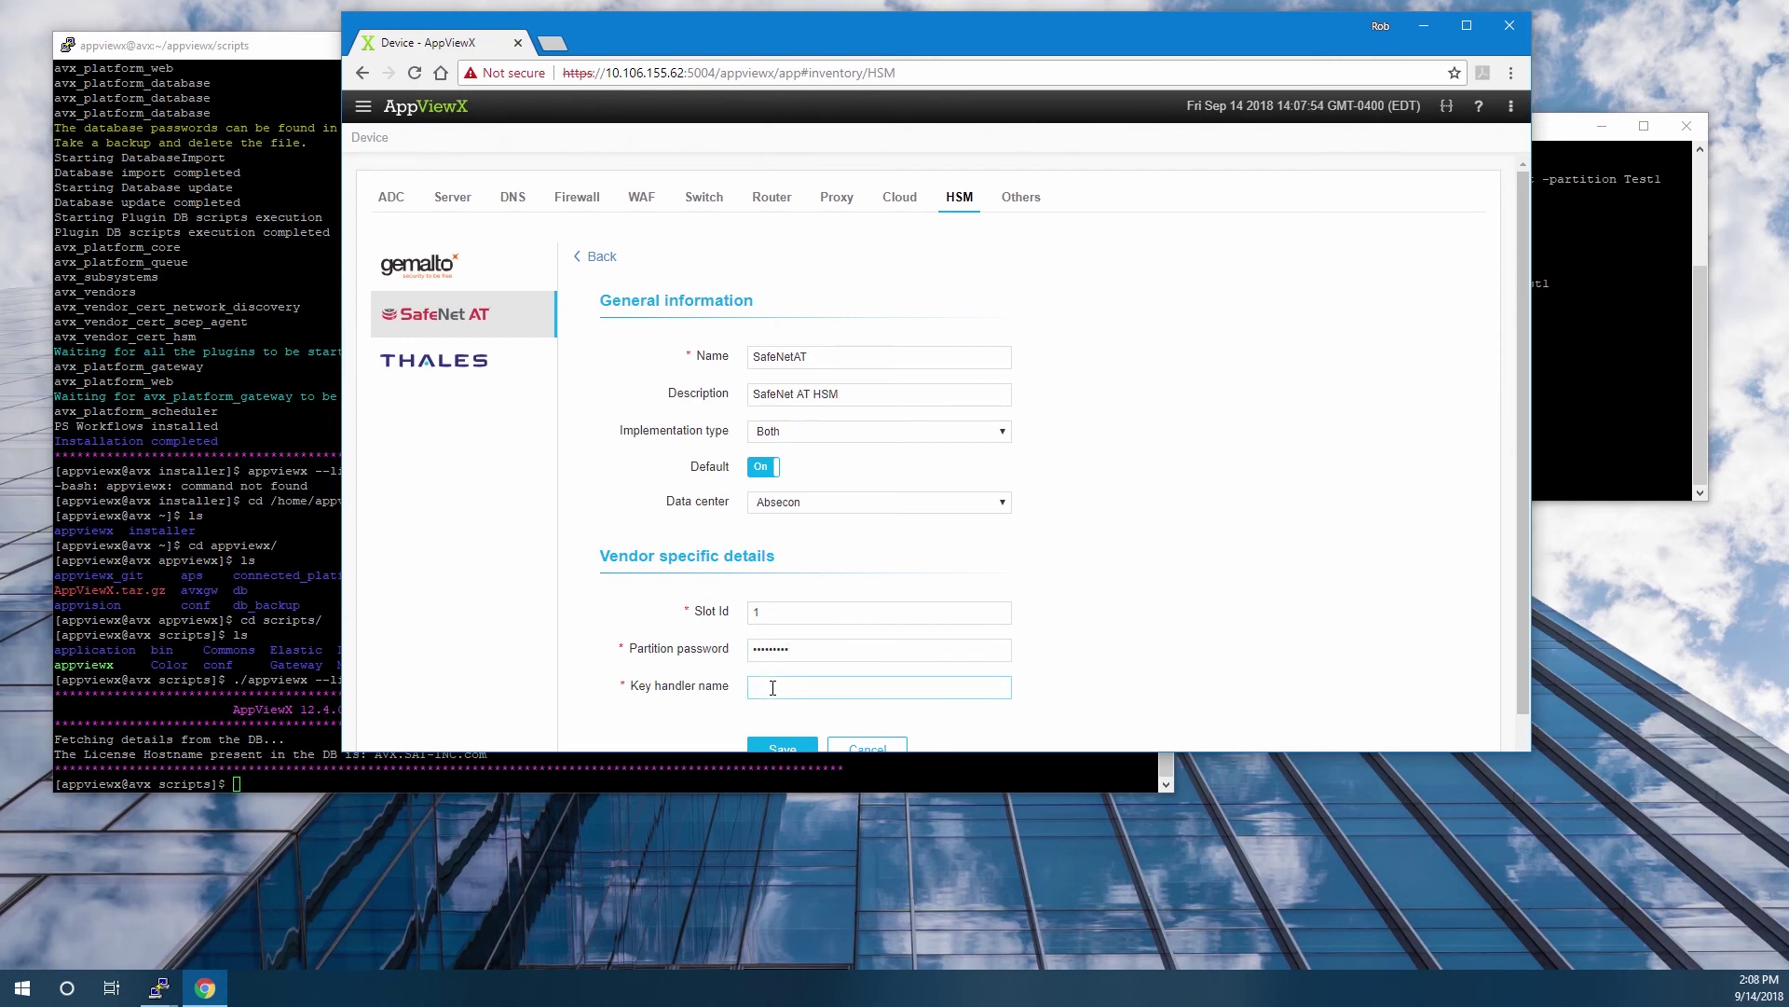
{"action": "type", "text": "AVX_Test_Key"}
List the Test1 partition contents in PuTTY, then save the SafeNetAT HSM settings in AppViewX.
{"action": "left_click", "coordinate": [1607, 364]}
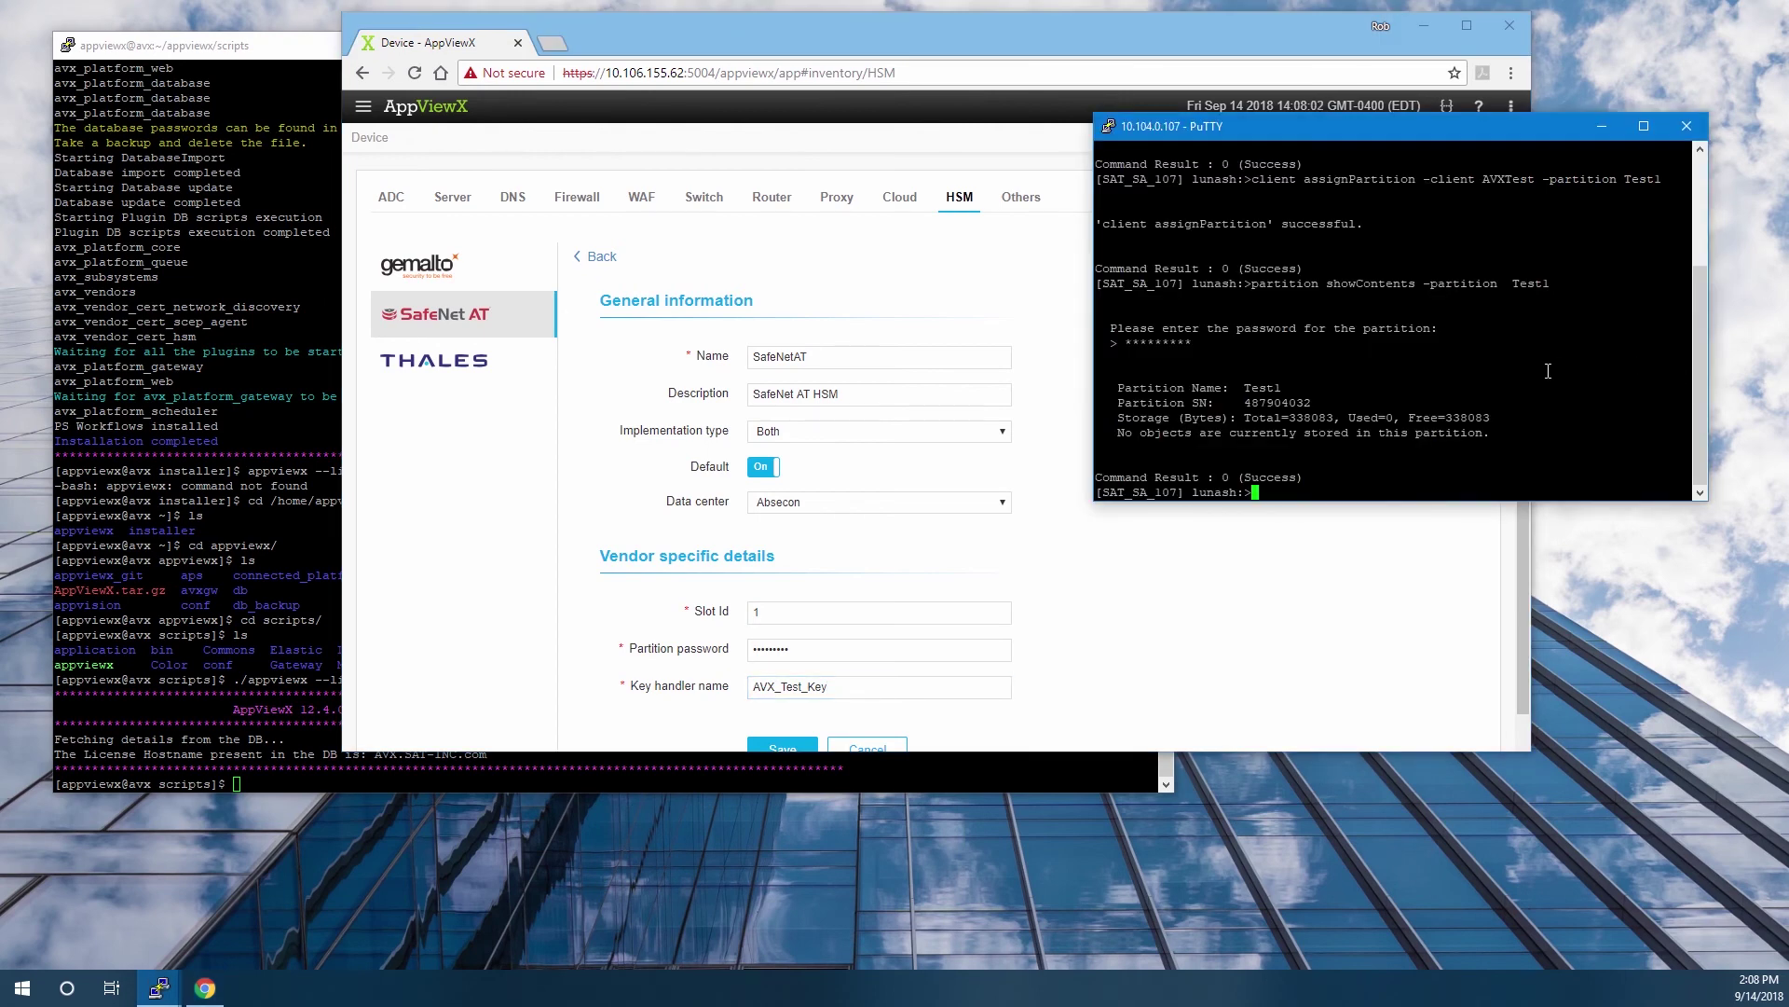
{"action": "key", "text": "Up"}
{"action": "key", "text": "Return"}
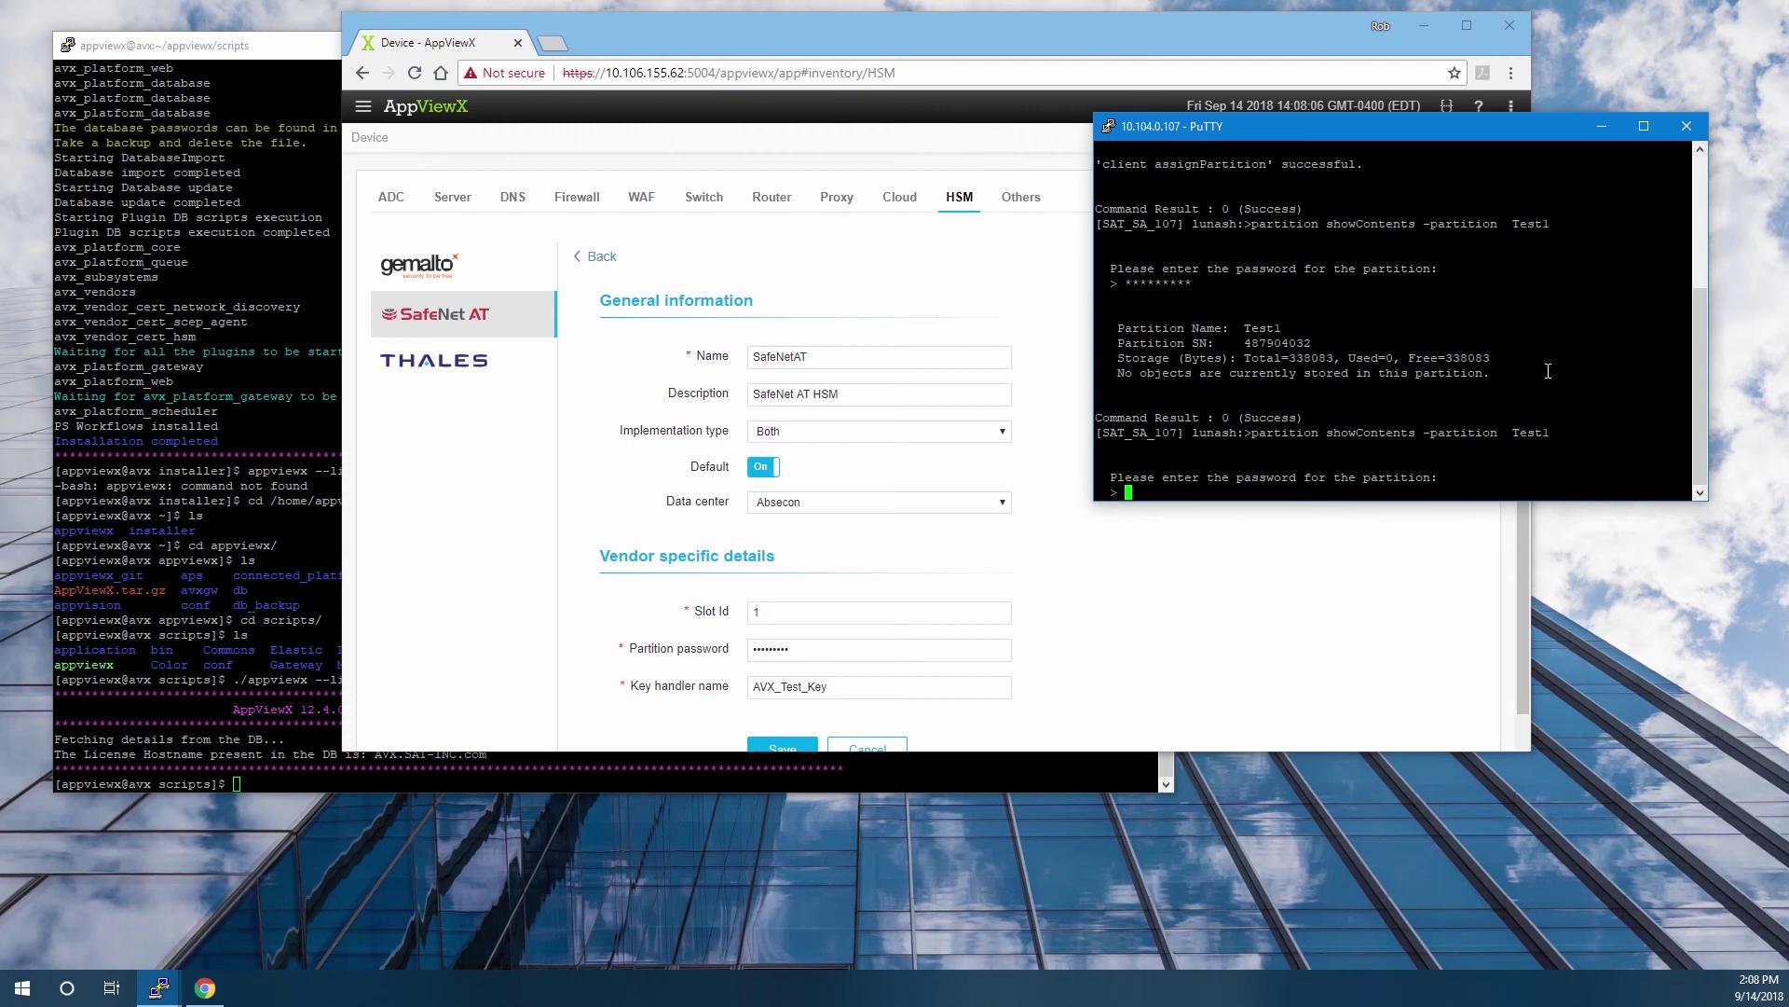
{"action": "type", "text": "*********"}
{"action": "key", "text": "Return"}
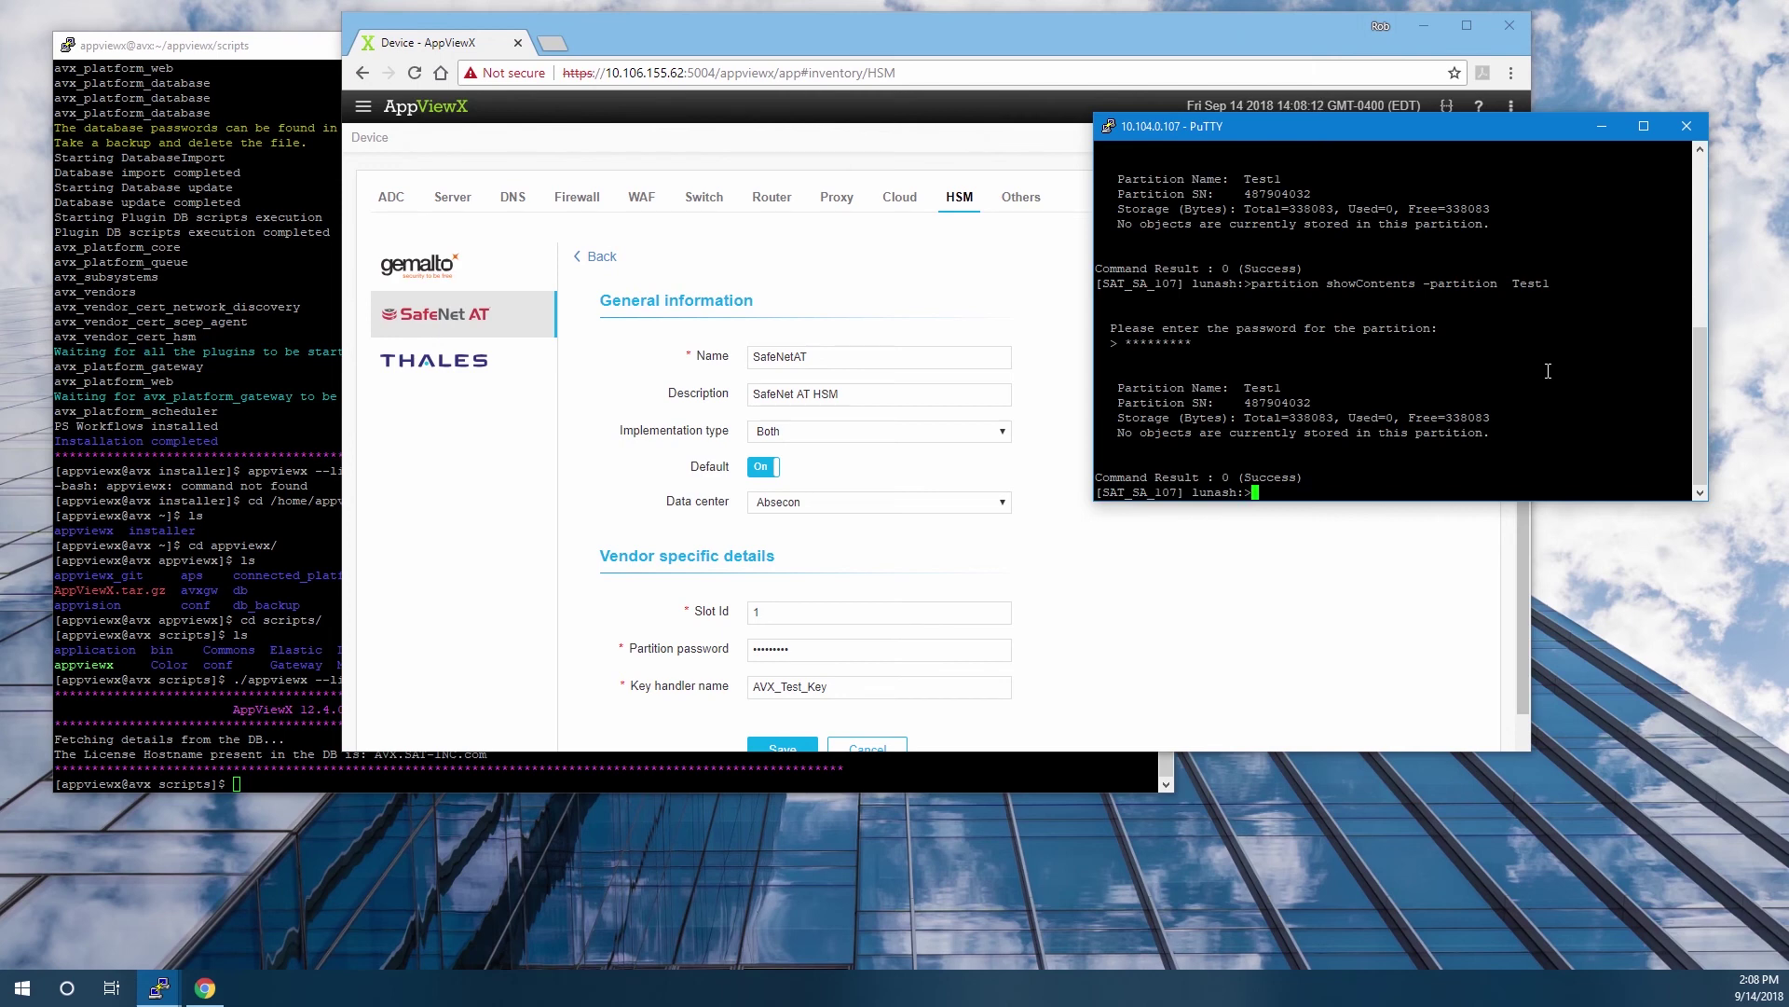
{"action": "left_click", "coordinate": [1102, 626]}
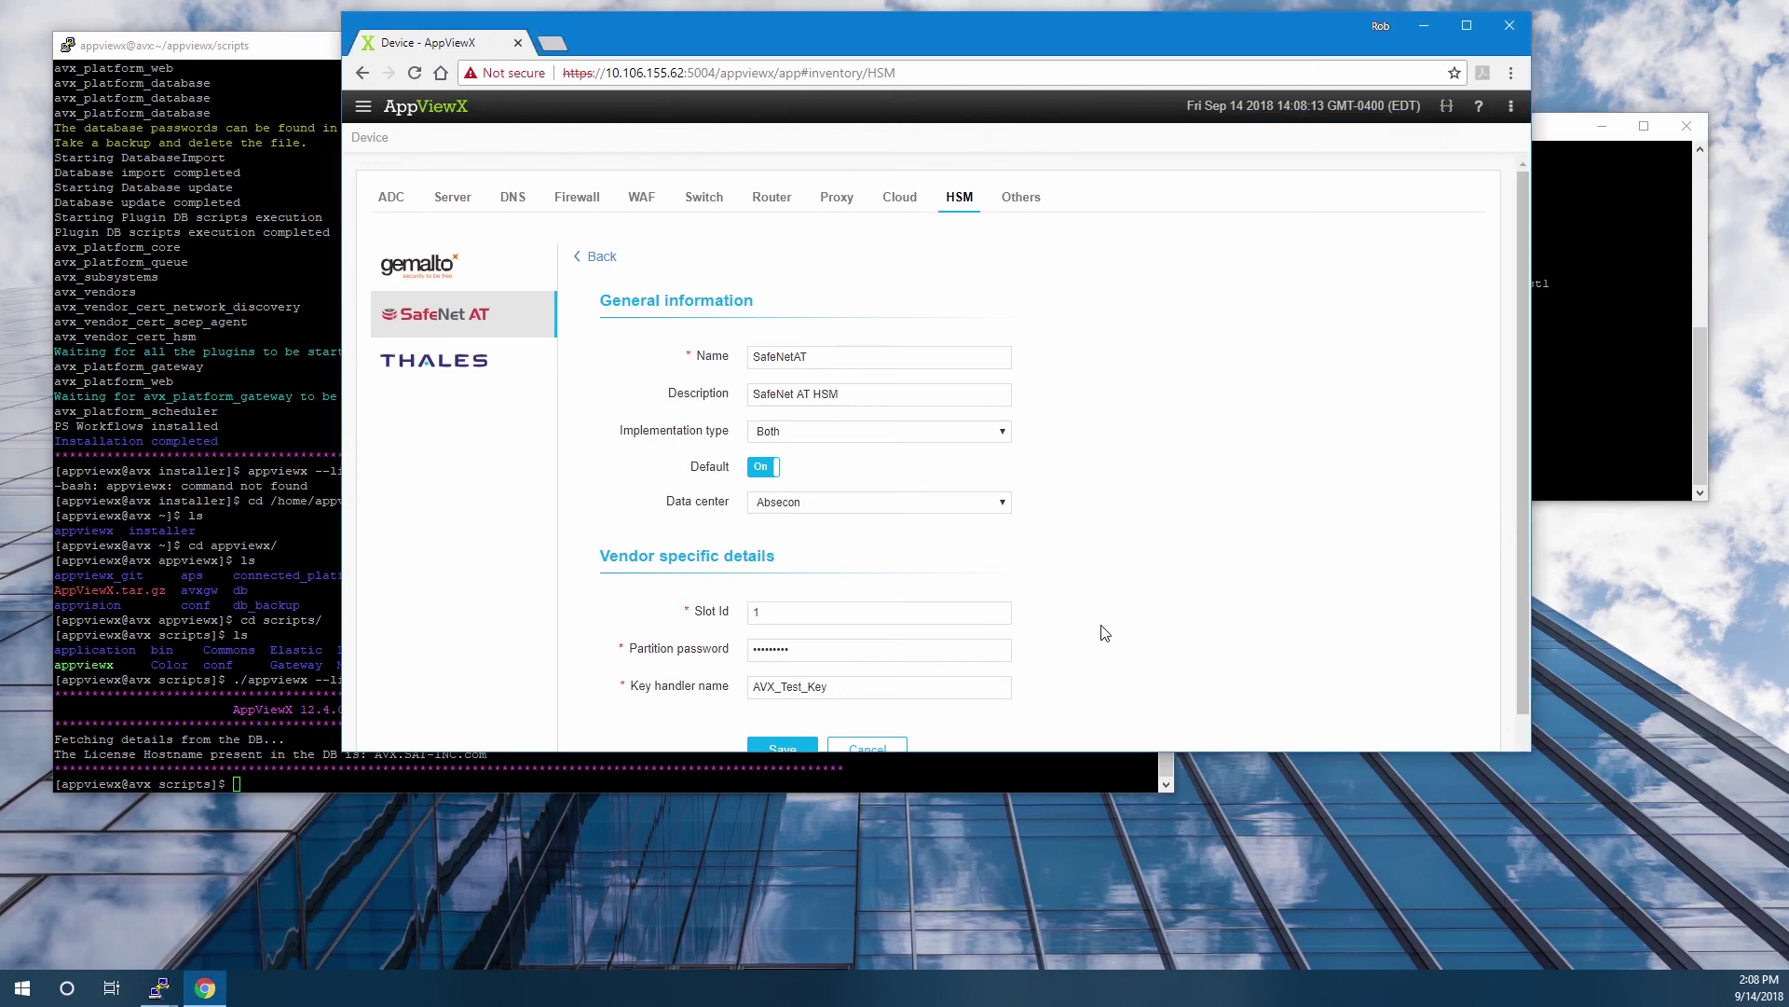
{"action": "left_click", "coordinate": [781, 743]}
Relist the Test1 partition contents and confirm the AVX_Test_Key symmetric key is present.
{"action": "left_click", "coordinate": [1574, 374]}
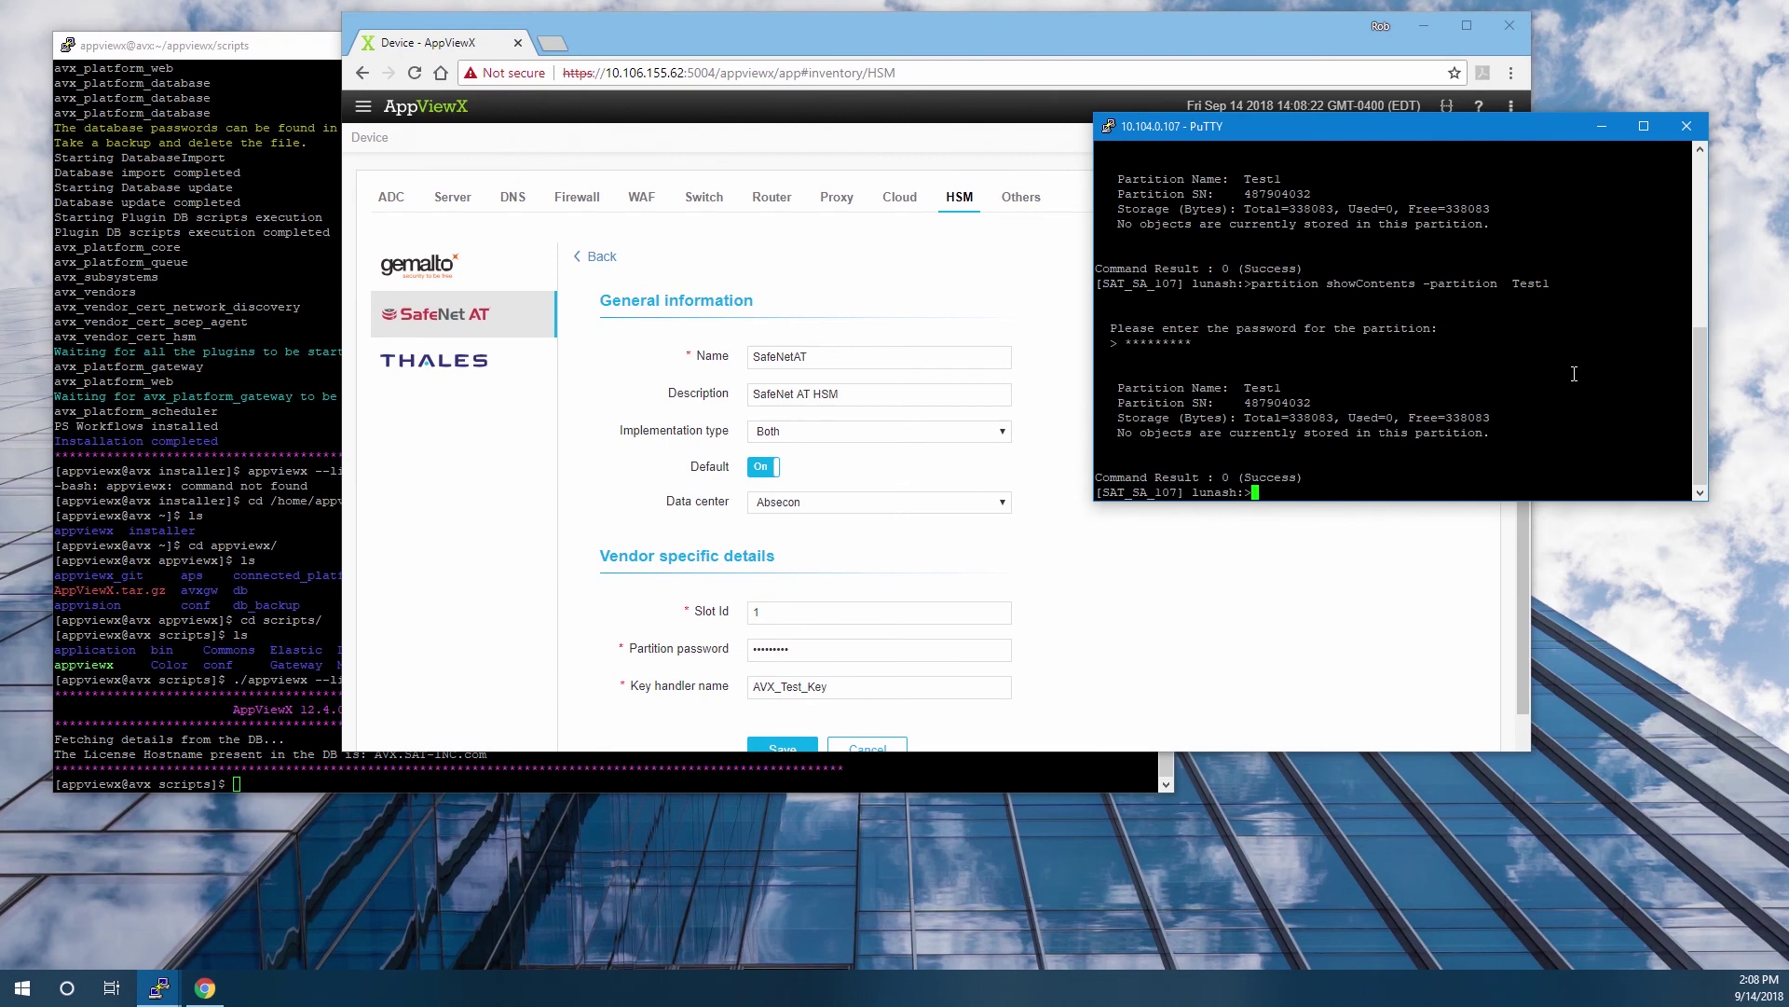
{"action": "key", "text": "Up"}
{"action": "key", "text": "Return"}
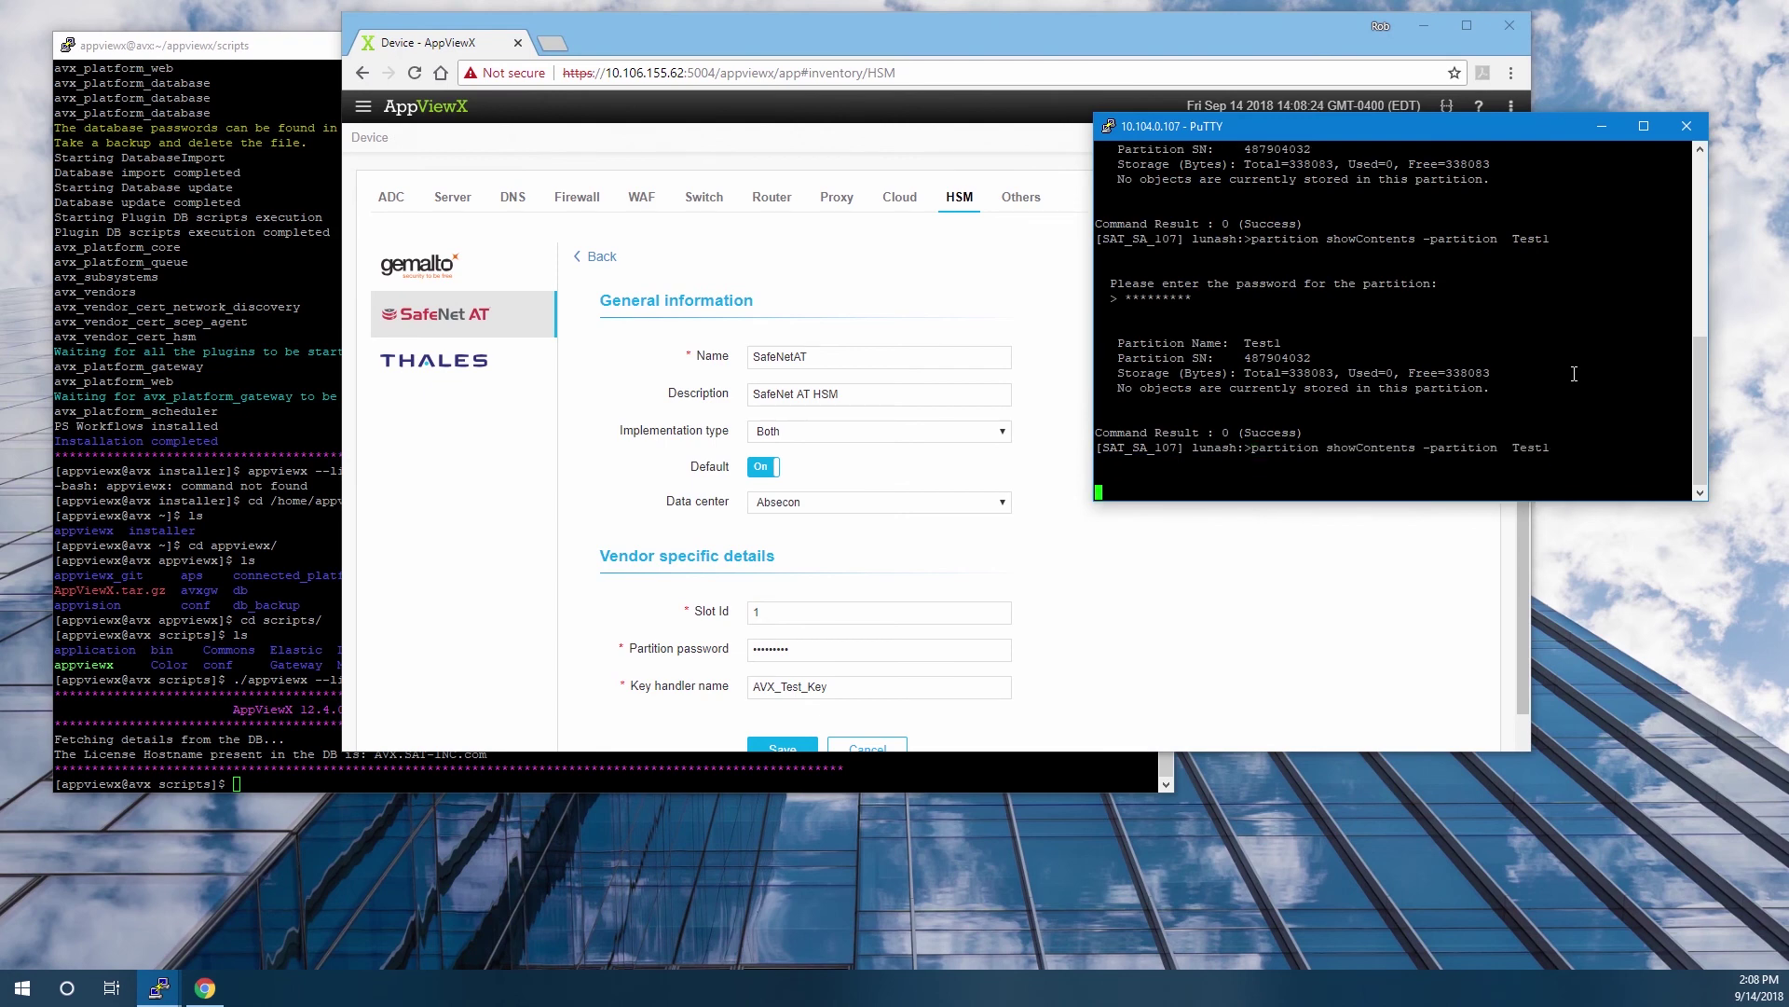
{"action": "type", "text": "*******"}
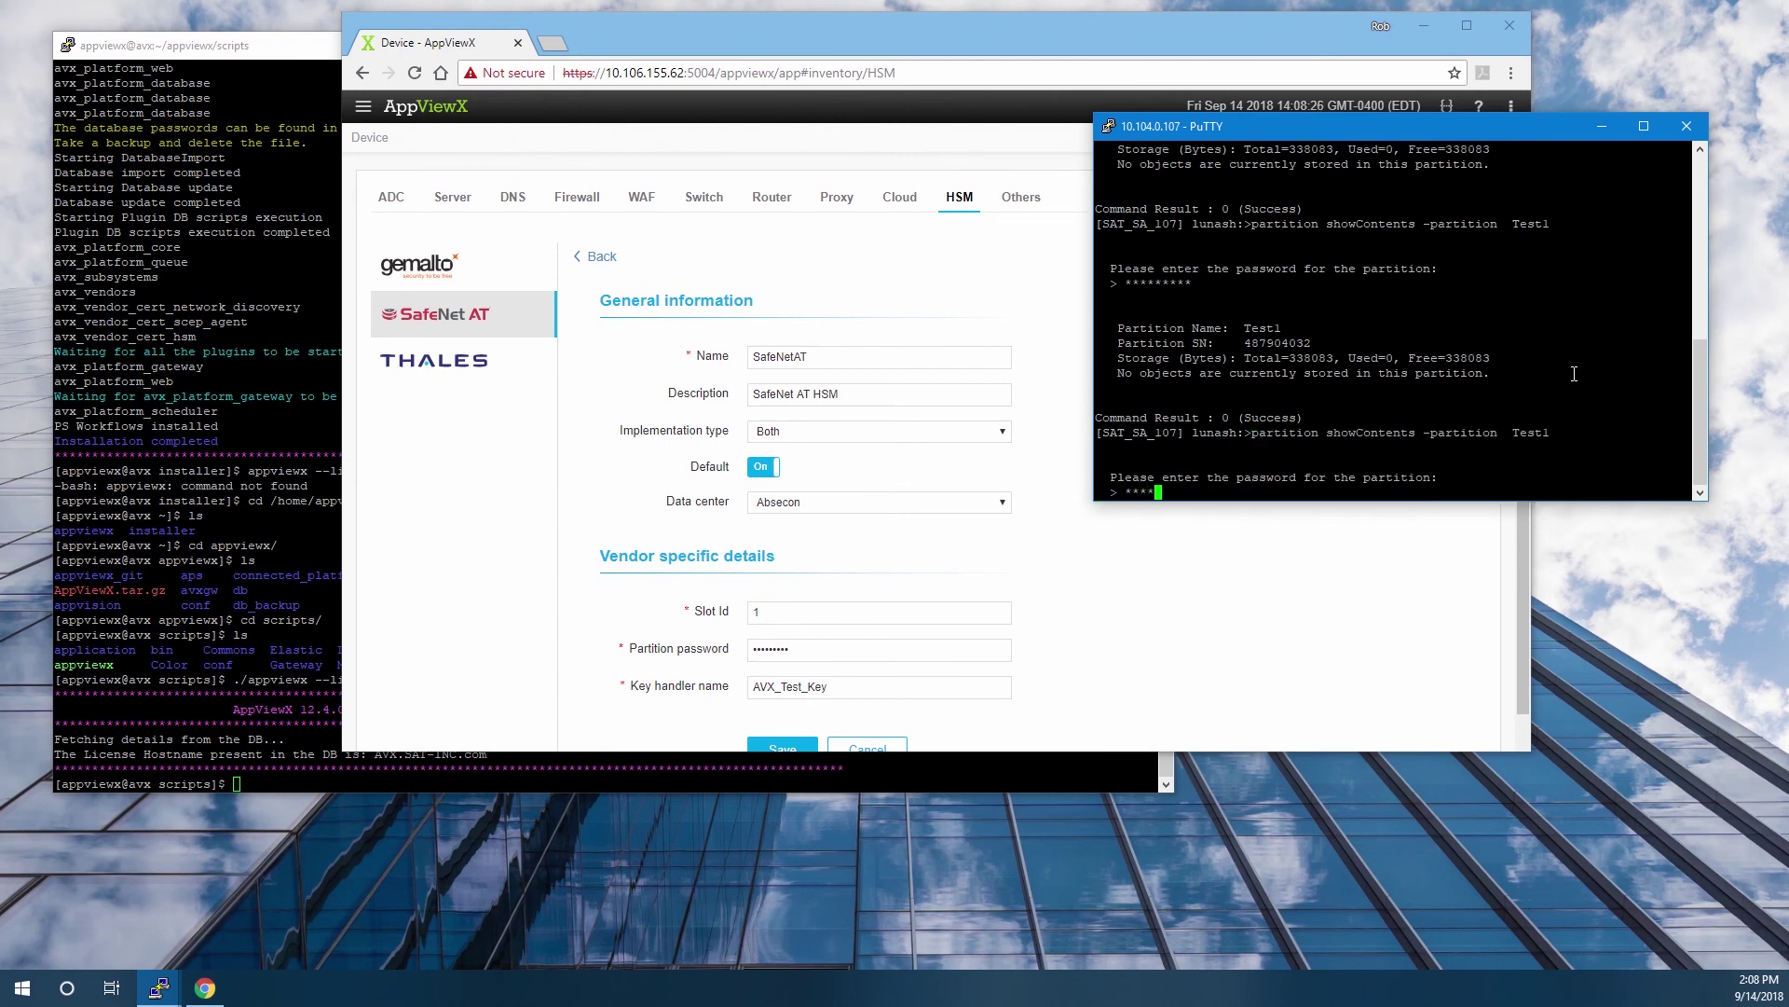
{"action": "type", "text": "**"}
{"action": "key", "text": "Return"}
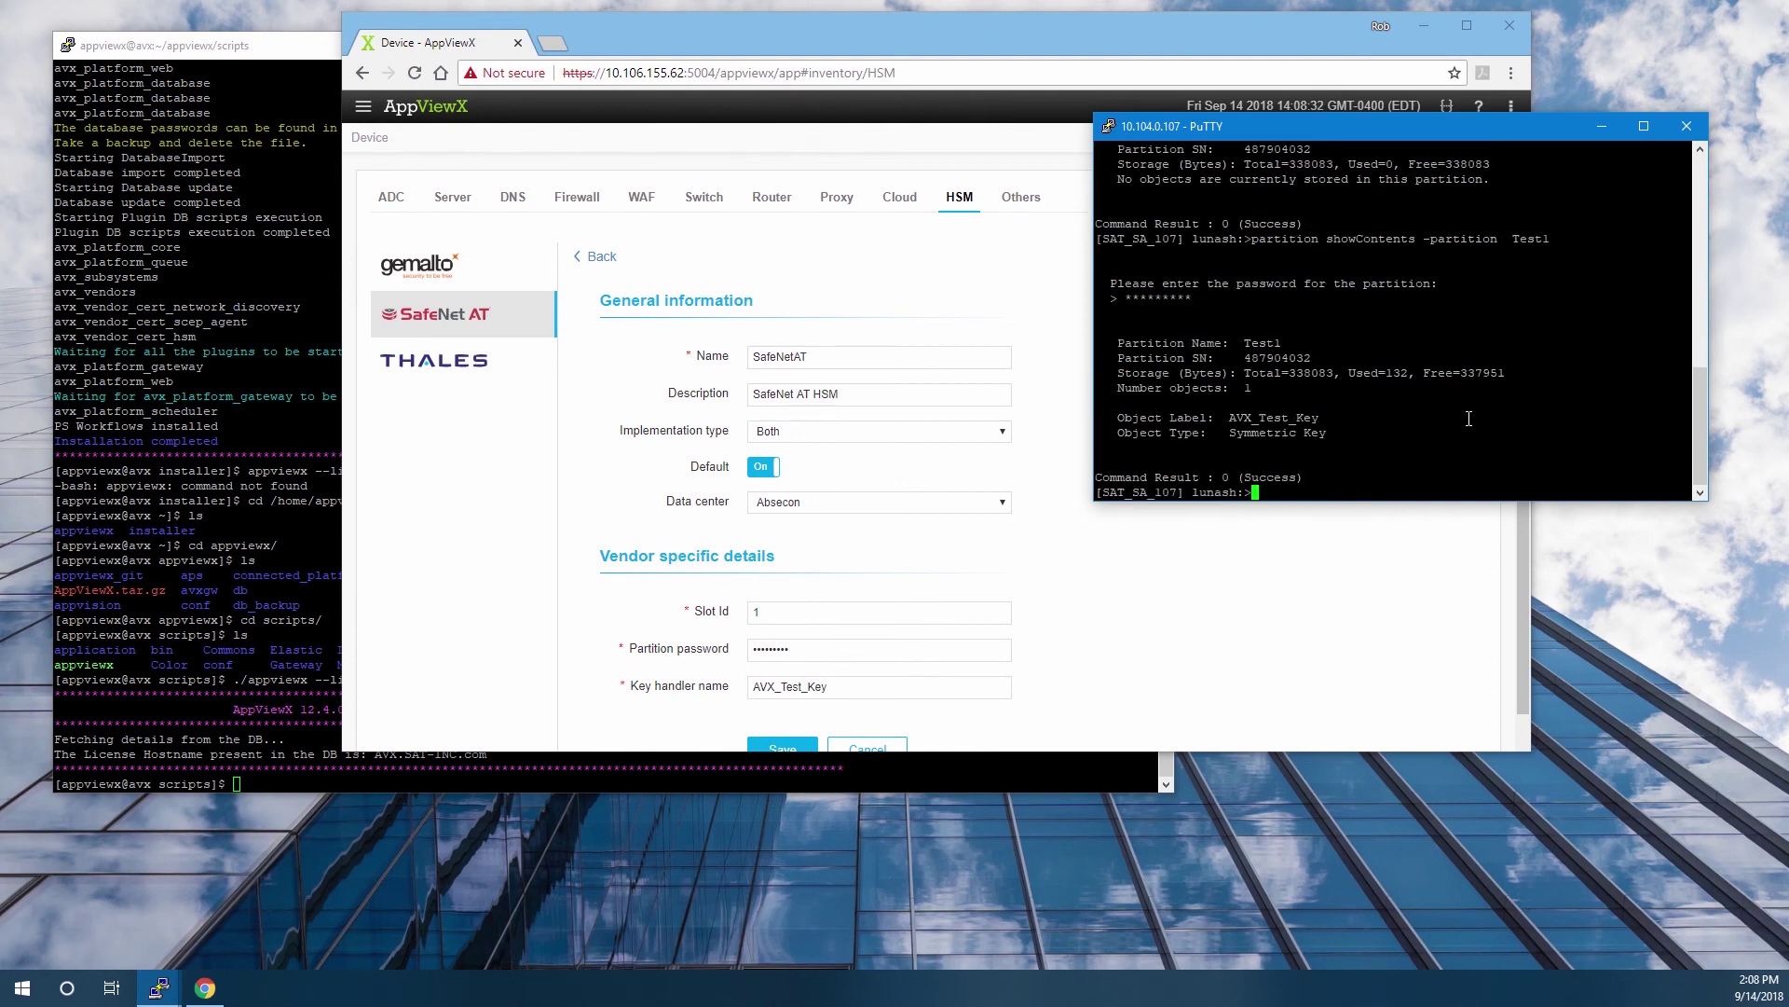
{"action": "left_click_drag", "start_coordinate": [1336, 432], "coordinate": [1094, 321]}
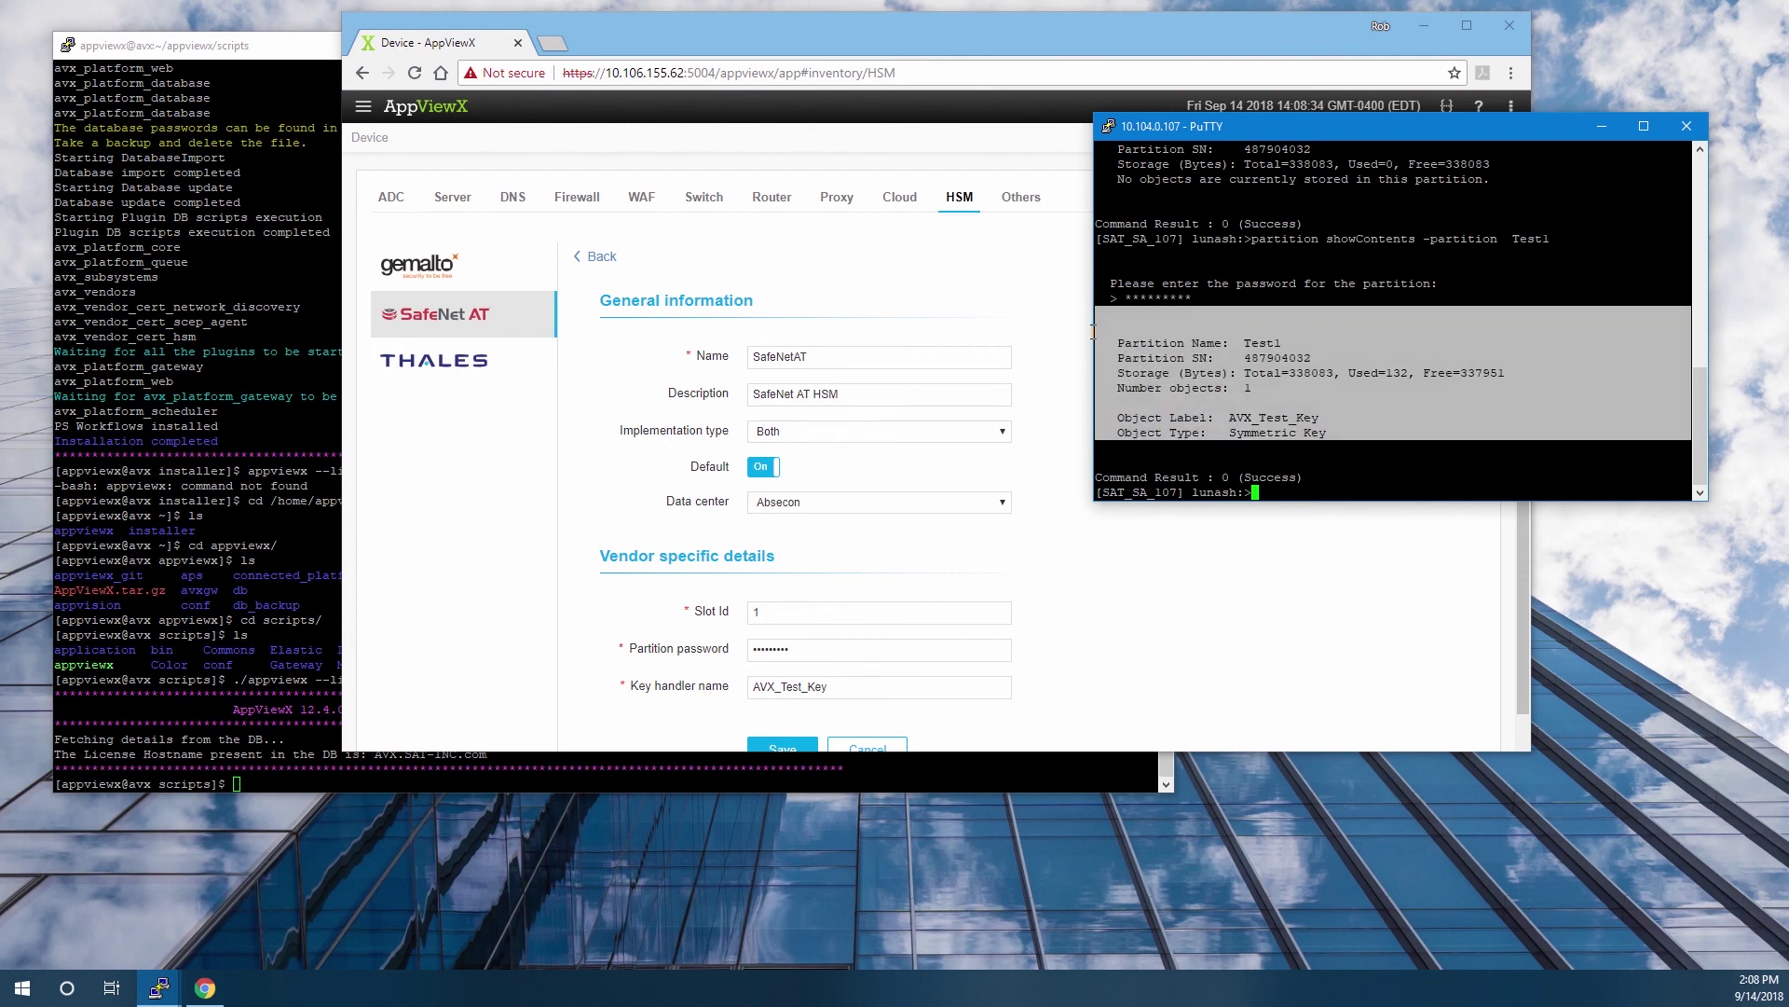
{"action": "left_click", "coordinate": [810, 275]}
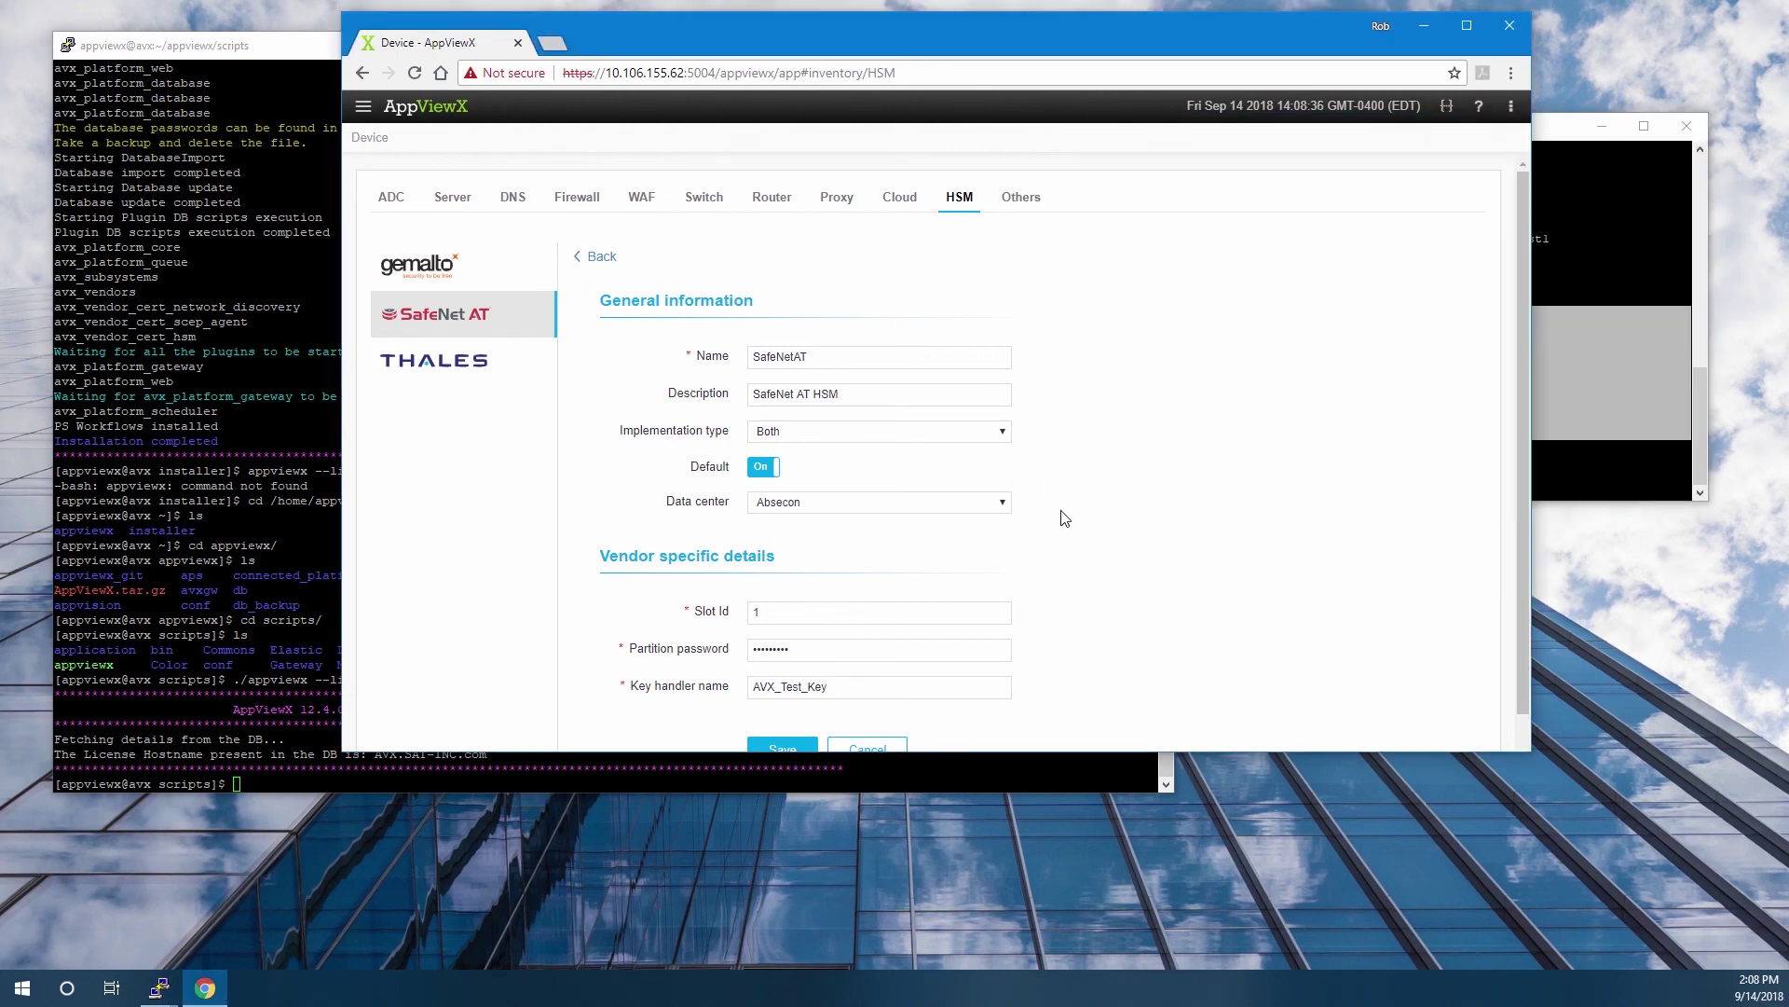
Open the SafeNet AT HSM inventory to see SafeNetAT listed as default, type Both, status Available.
{"action": "scroll", "coordinate": [1068, 521], "scroll_direction": "down", "scroll_amount": 1}
{"action": "scroll", "coordinate": [546, 328], "scroll_direction": "up", "scroll_amount": 1}
{"action": "left_click", "coordinate": [364, 108]}
{"action": "mouse_move", "coordinate": [415, 416]}
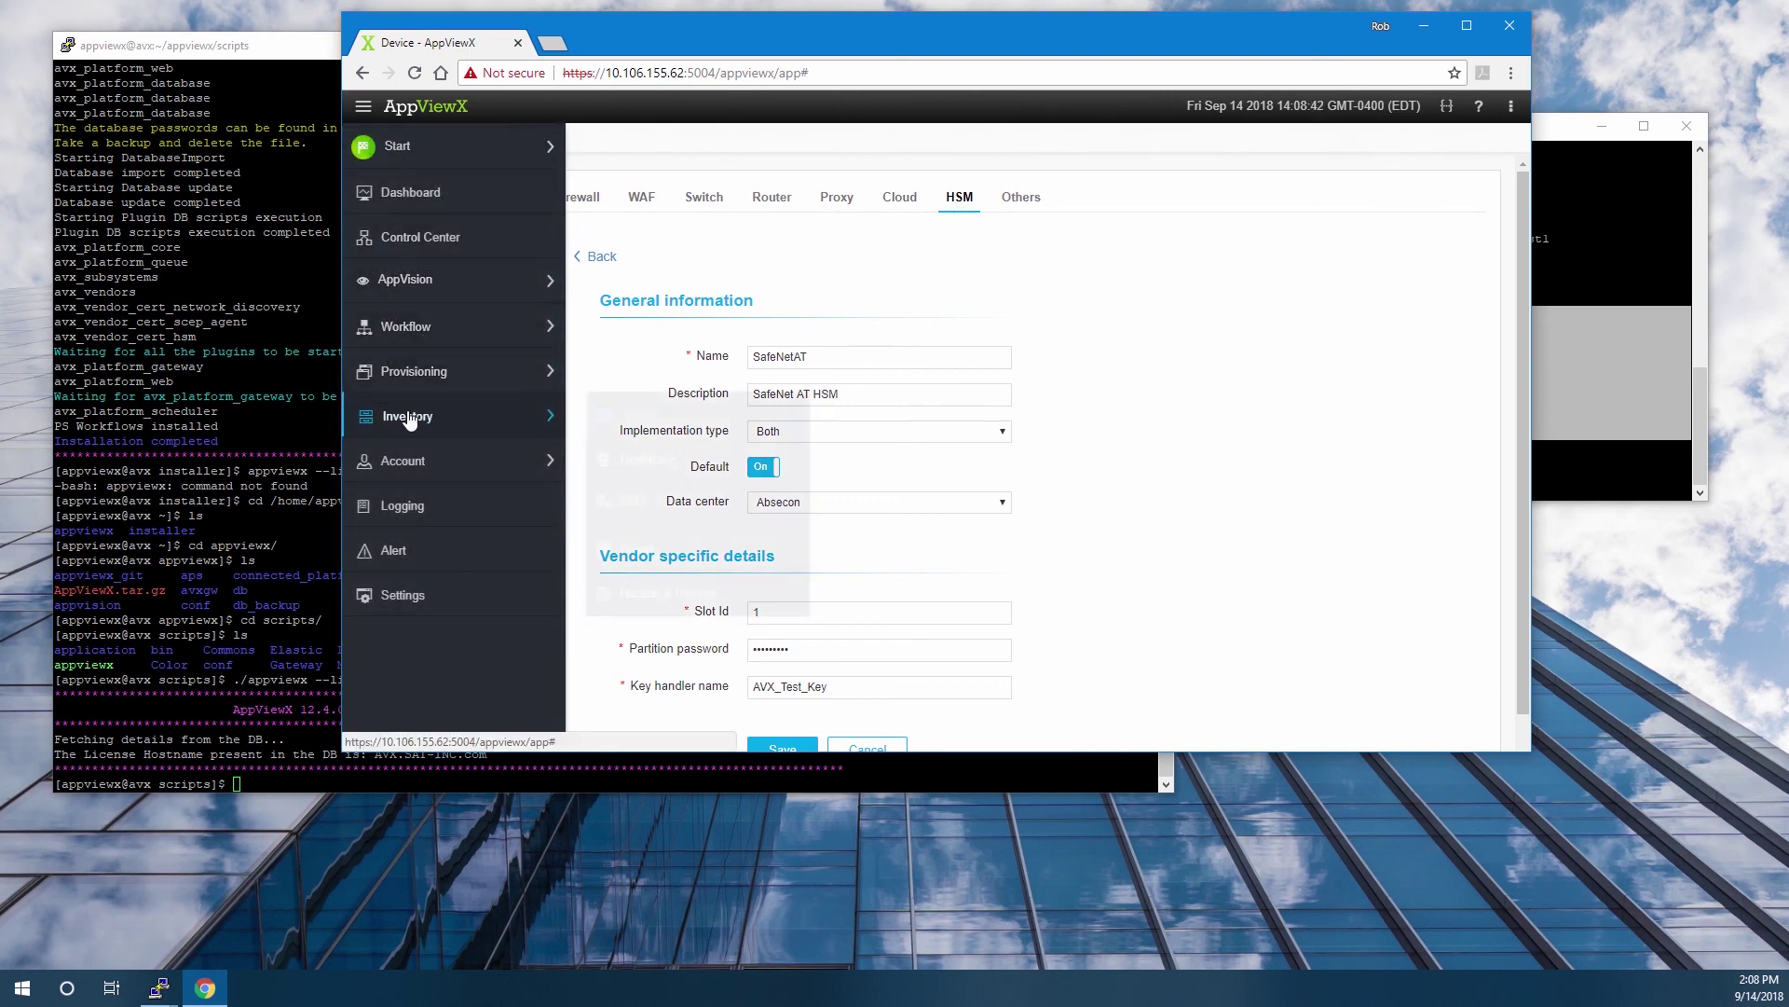
{"action": "left_click", "coordinate": [619, 413]}
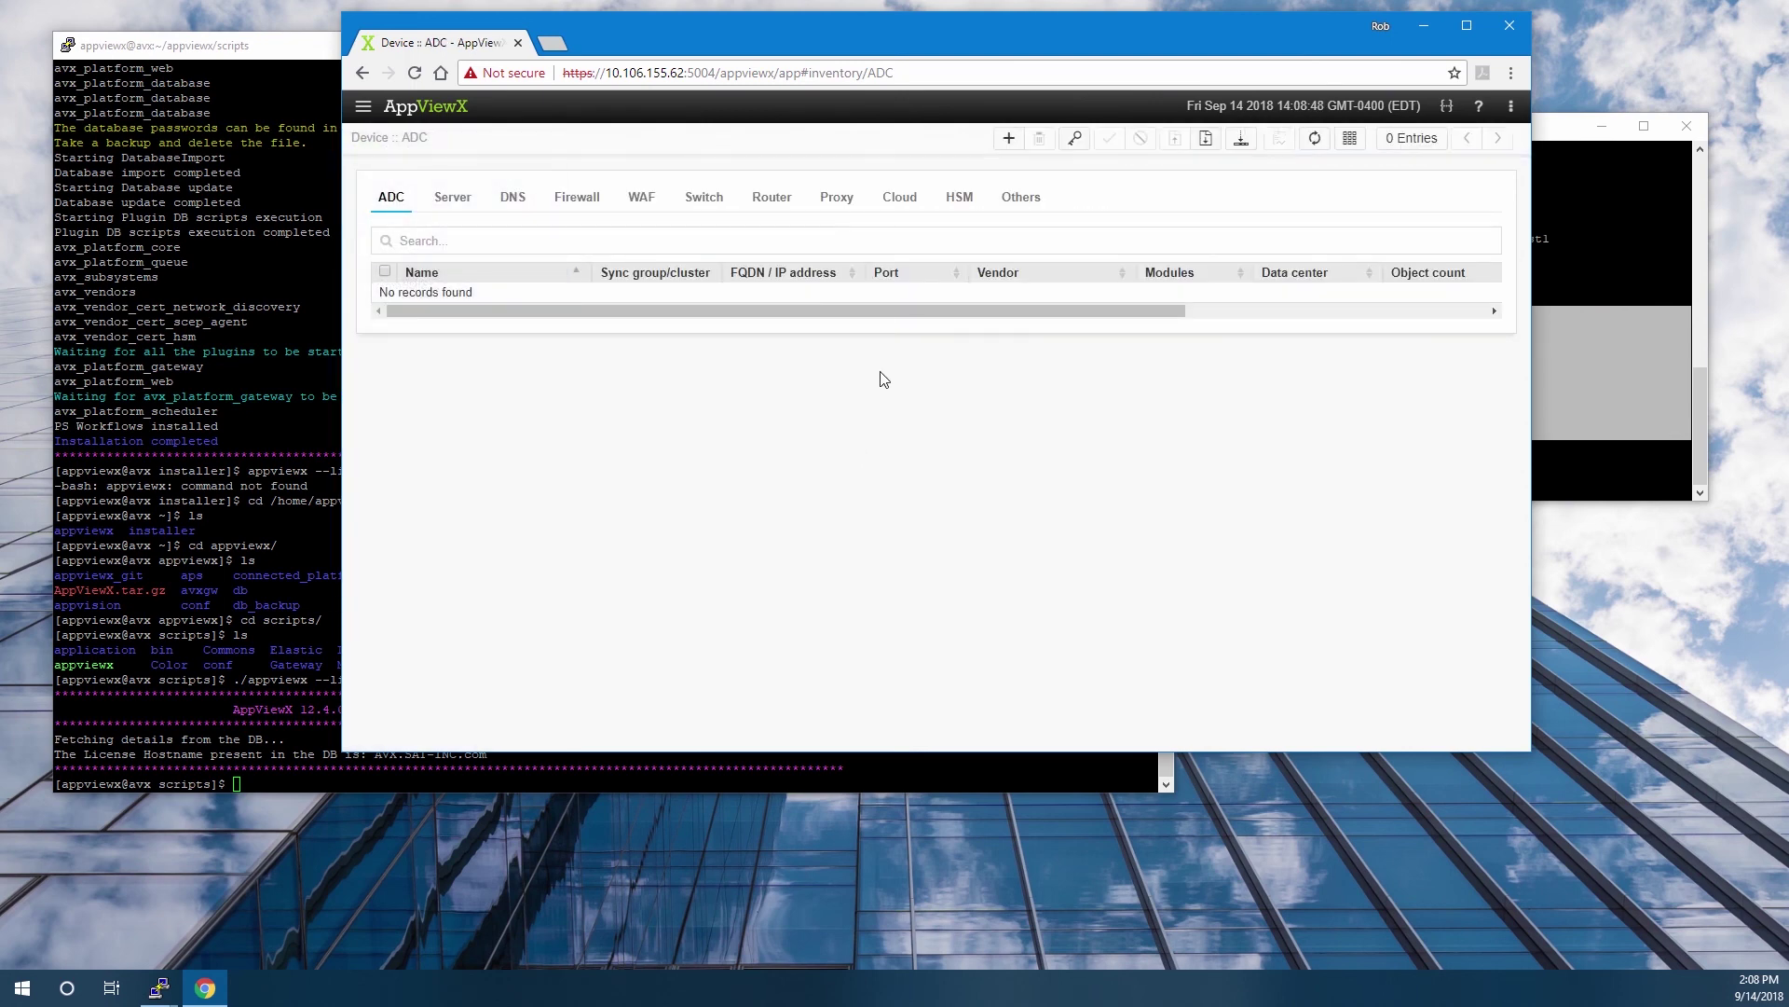
{"action": "left_click", "coordinate": [960, 197]}
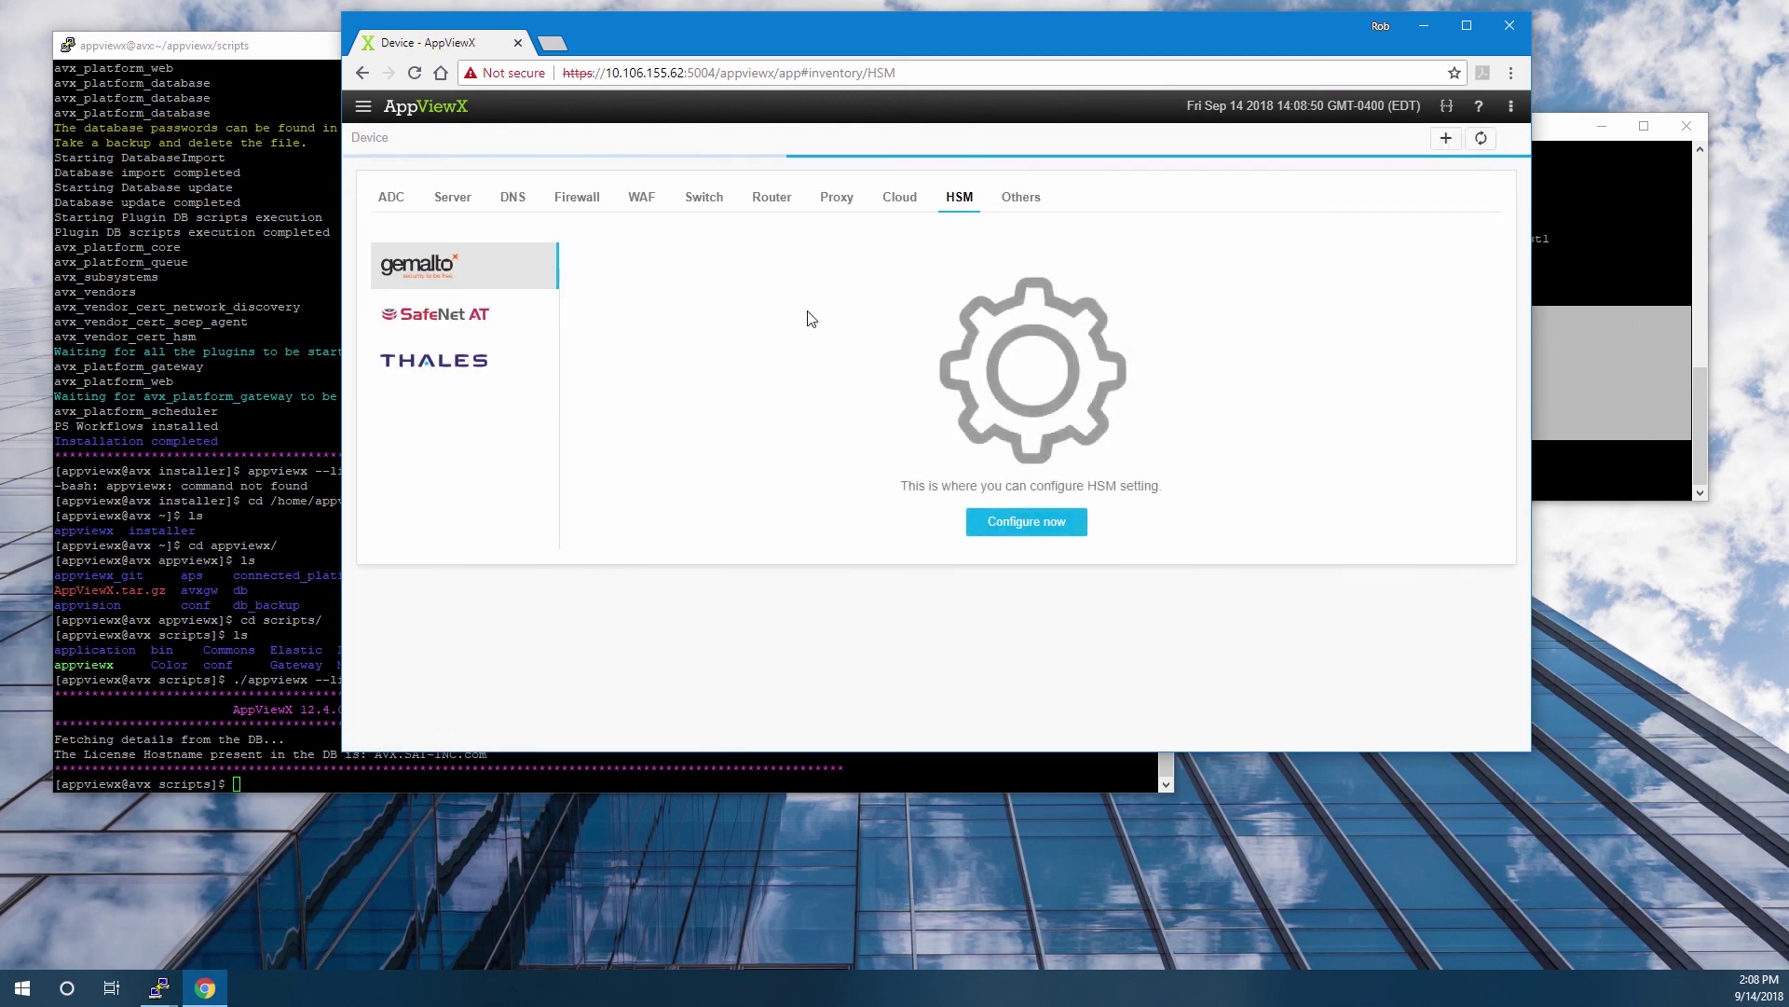
{"action": "left_click", "coordinate": [467, 315]}
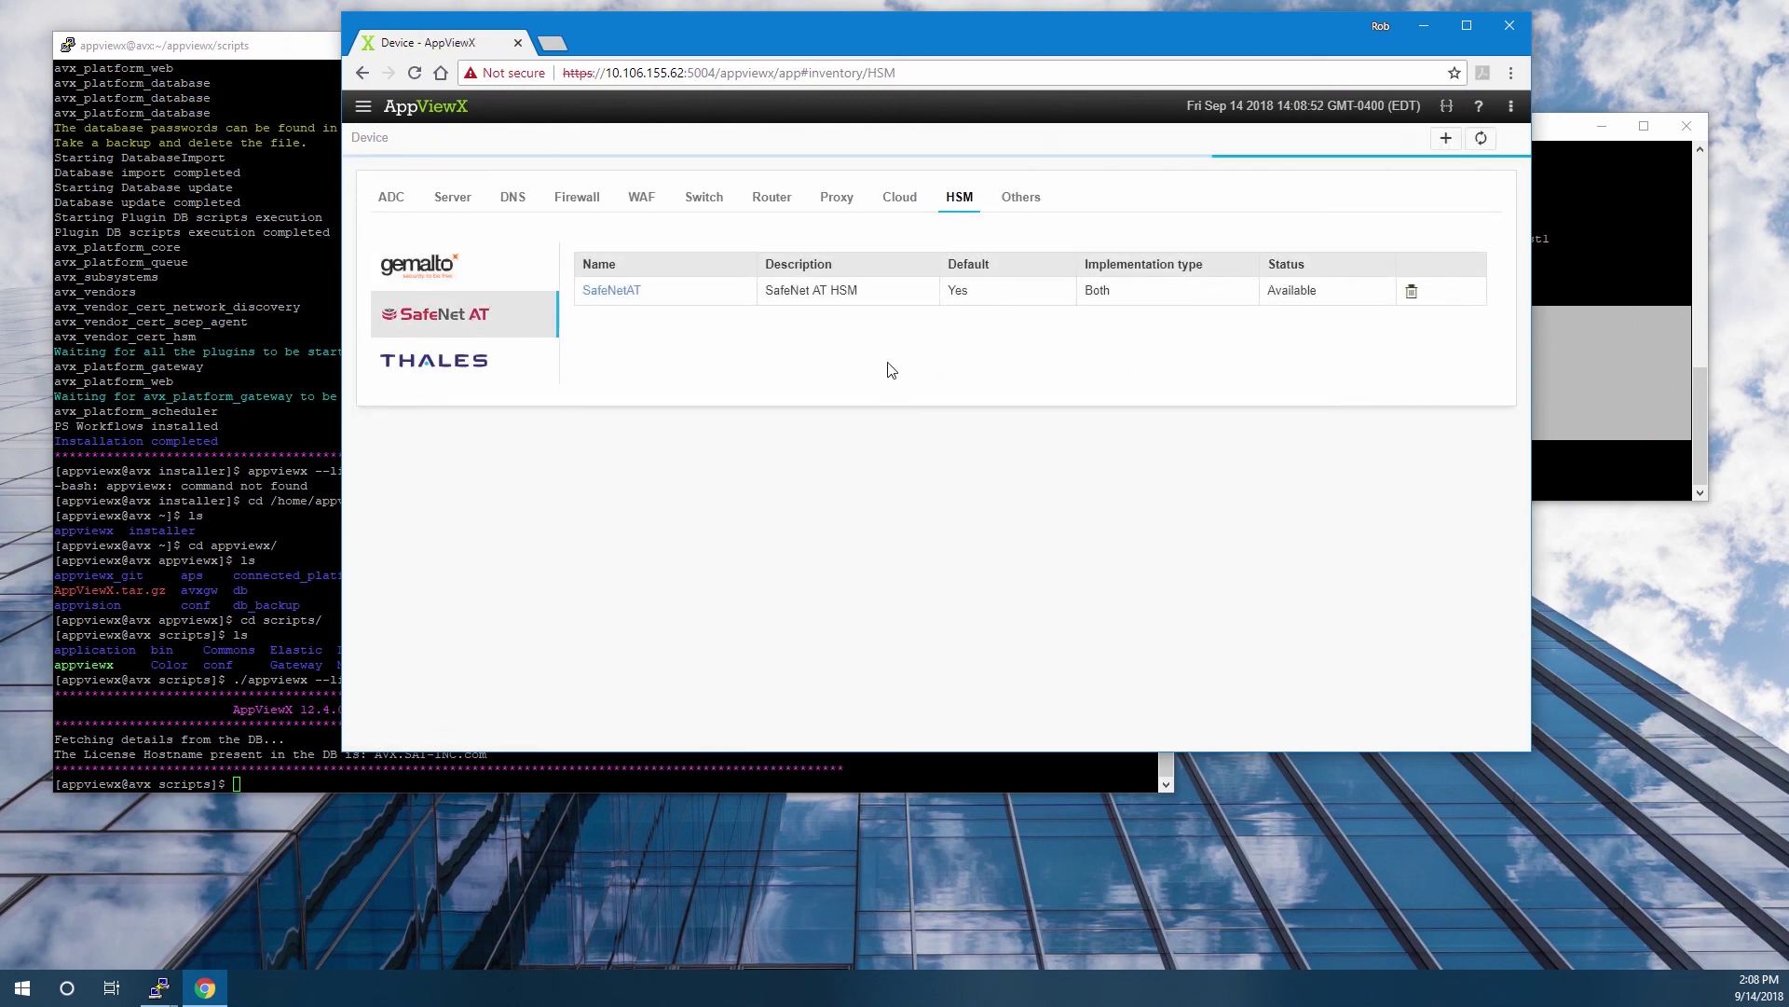